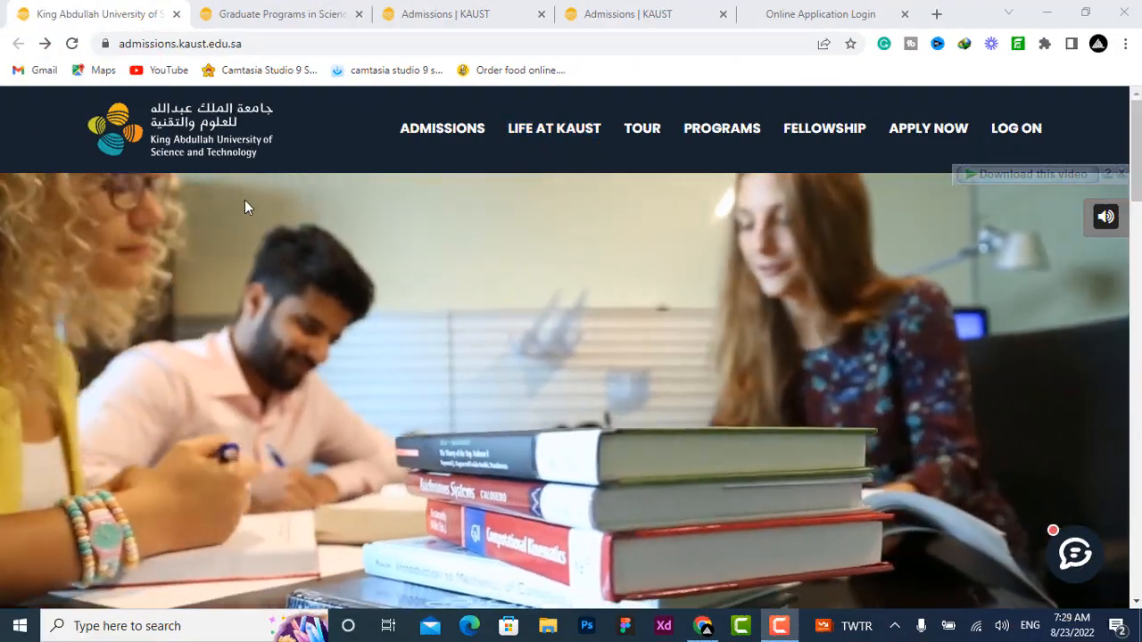
Step: Browse the admissions home page and the Degree Programs page describing the M.S., Ph.D. and M.S./Ph.D. tracks
{"action": "scroll", "coordinate": [315, 231], "scroll_direction": "down", "scroll_amount": 8}
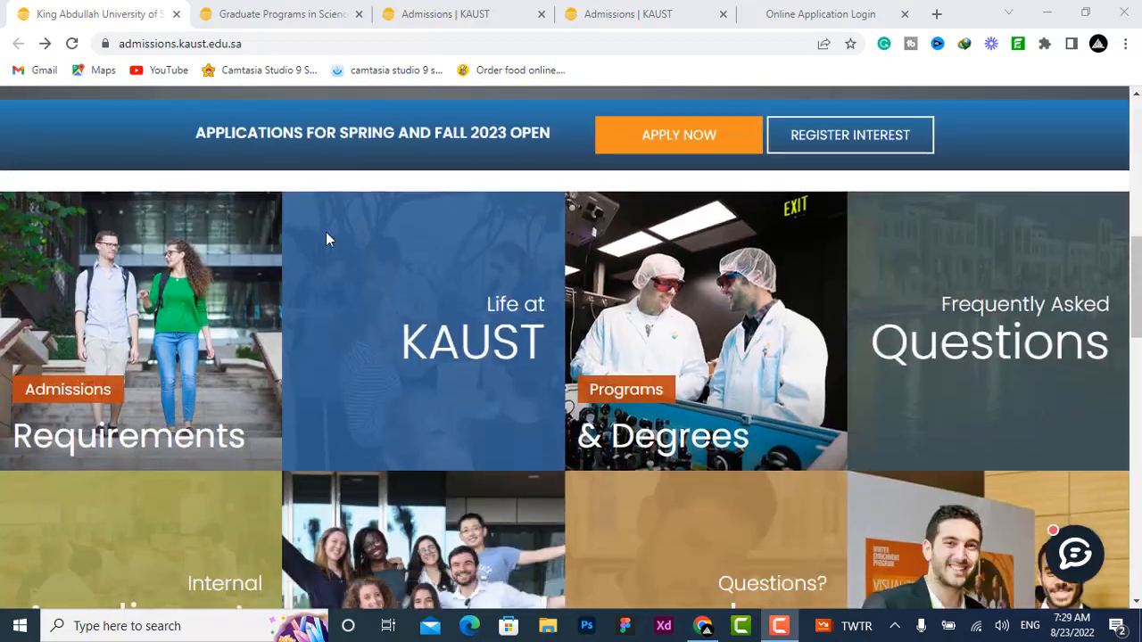
{"action": "scroll", "coordinate": [402, 216], "scroll_direction": "down", "scroll_amount": 8}
{"action": "scroll", "coordinate": [455, 272], "scroll_direction": "up", "scroll_amount": 7}
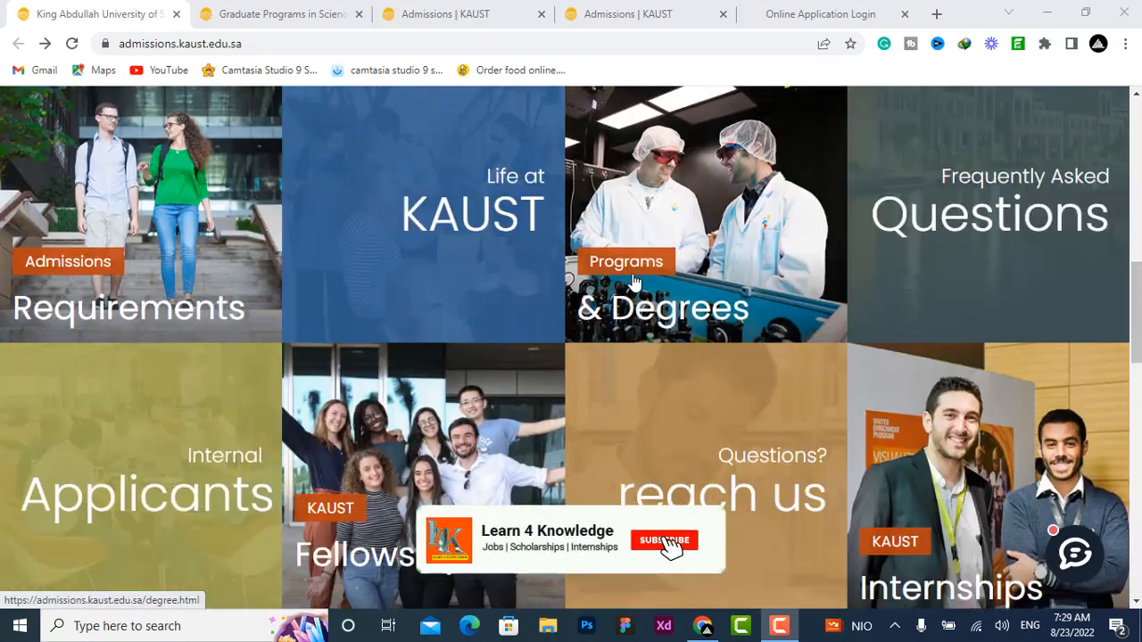
{"action": "left_click", "coordinate": [249, 15]}
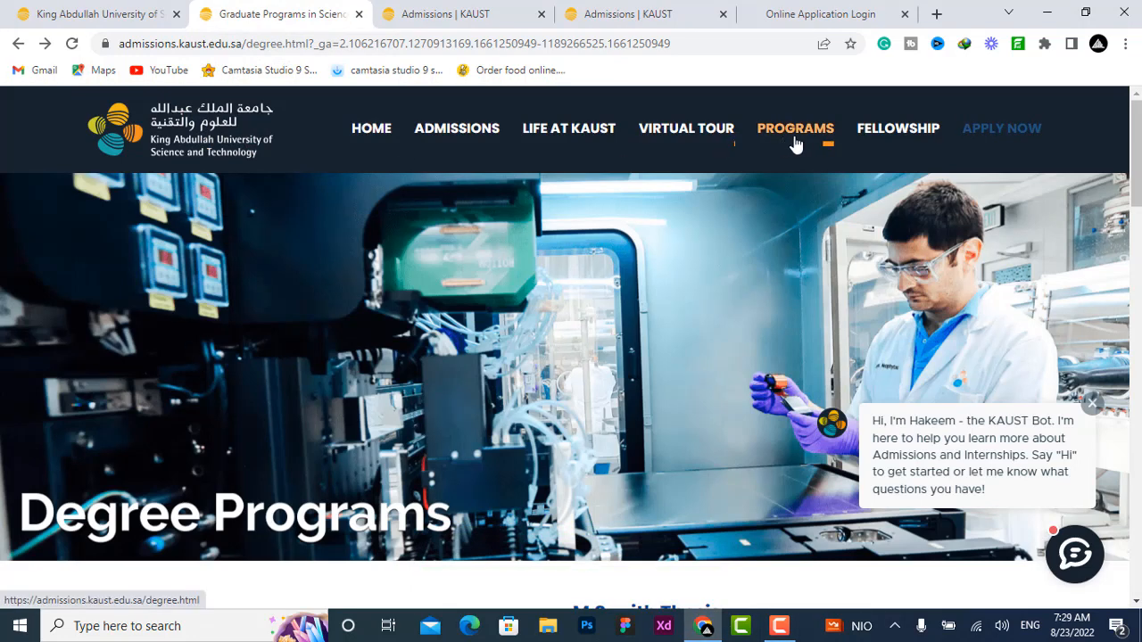
{"action": "scroll", "coordinate": [412, 449], "scroll_direction": "down", "scroll_amount": 3}
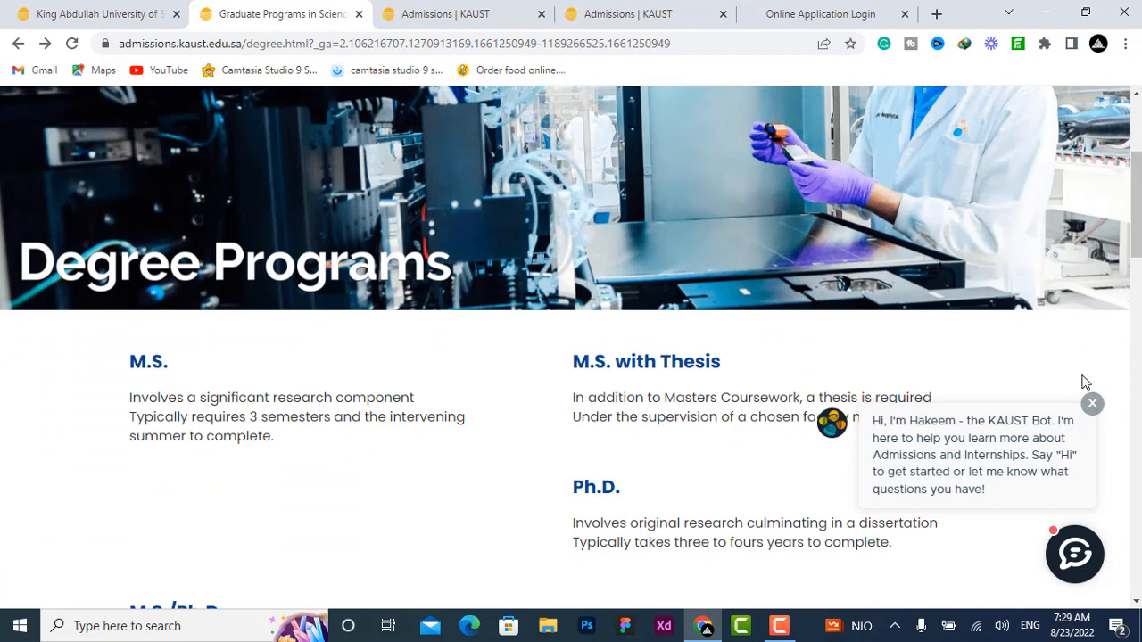
{"action": "left_click", "coordinate": [1093, 406]}
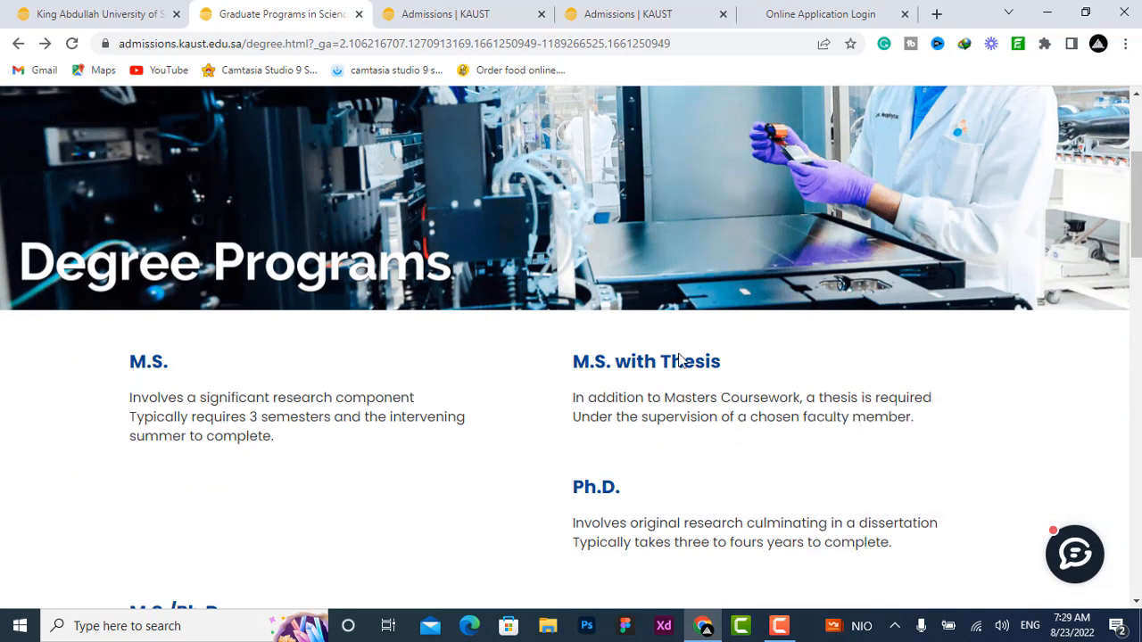
{"action": "scroll", "coordinate": [668, 379], "scroll_direction": "down", "scroll_amount": 4}
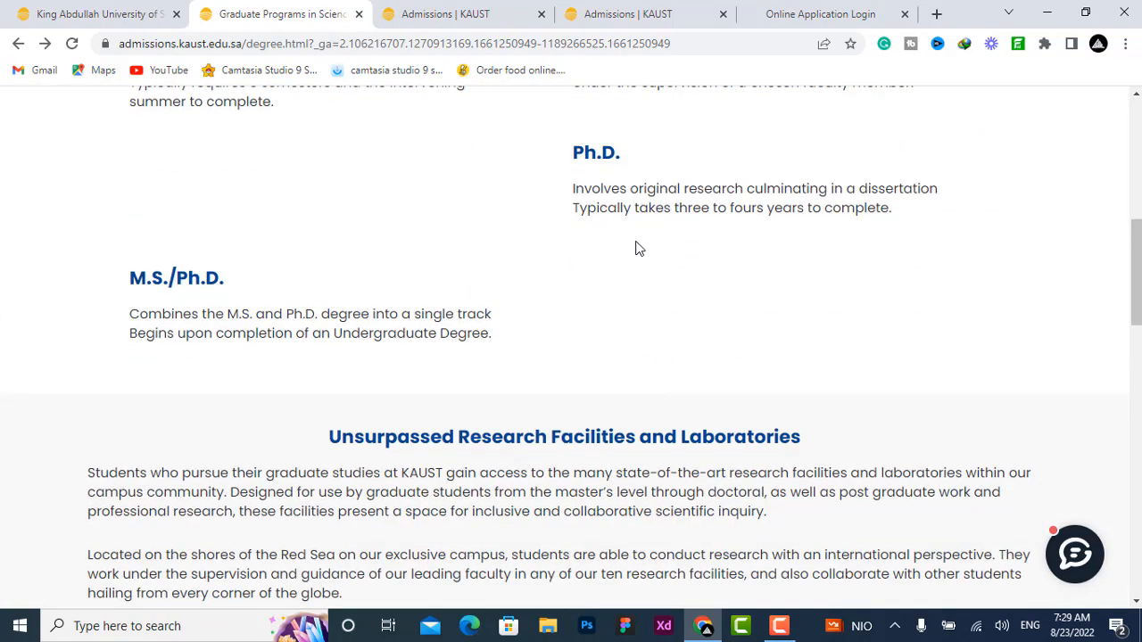
{"action": "scroll", "coordinate": [611, 263], "scroll_direction": "up", "scroll_amount": 10}
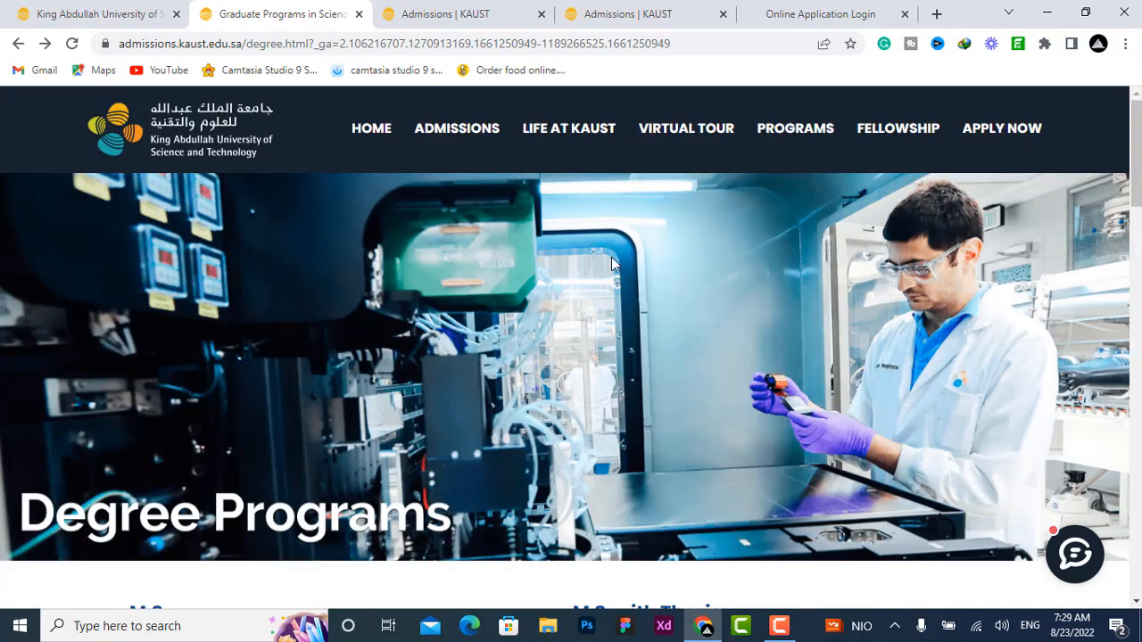
{"action": "scroll", "coordinate": [699, 447], "scroll_direction": "down", "scroll_amount": 2}
{"action": "scroll", "coordinate": [699, 447], "scroll_direction": "up", "scroll_amount": 2}
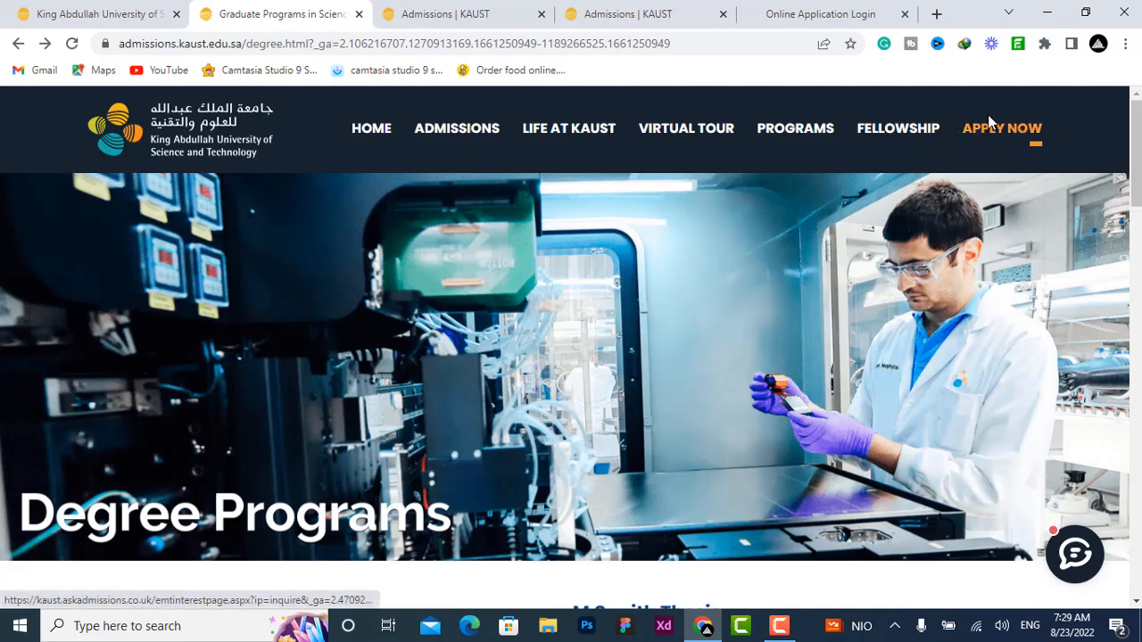
Step: In the interest form, set the degree type to MS and the semester/year to 2023-Fall
{"action": "left_click", "coordinate": [453, 11]}
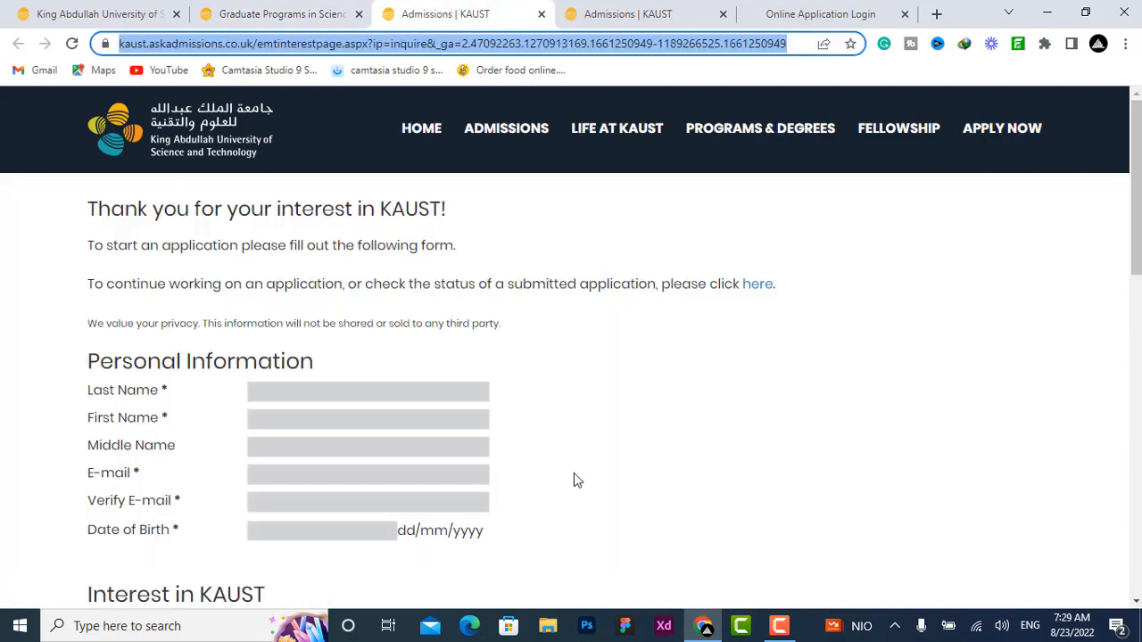
{"action": "scroll", "coordinate": [440, 268], "scroll_direction": "down", "scroll_amount": 1}
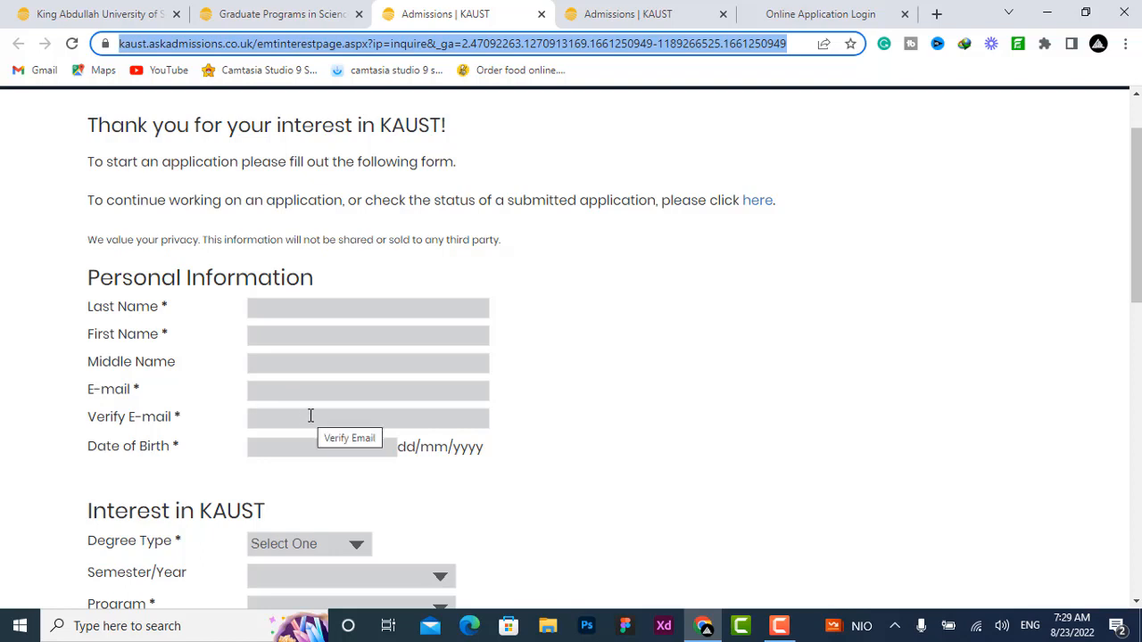
{"action": "scroll", "coordinate": [235, 389], "scroll_direction": "down", "scroll_amount": 3}
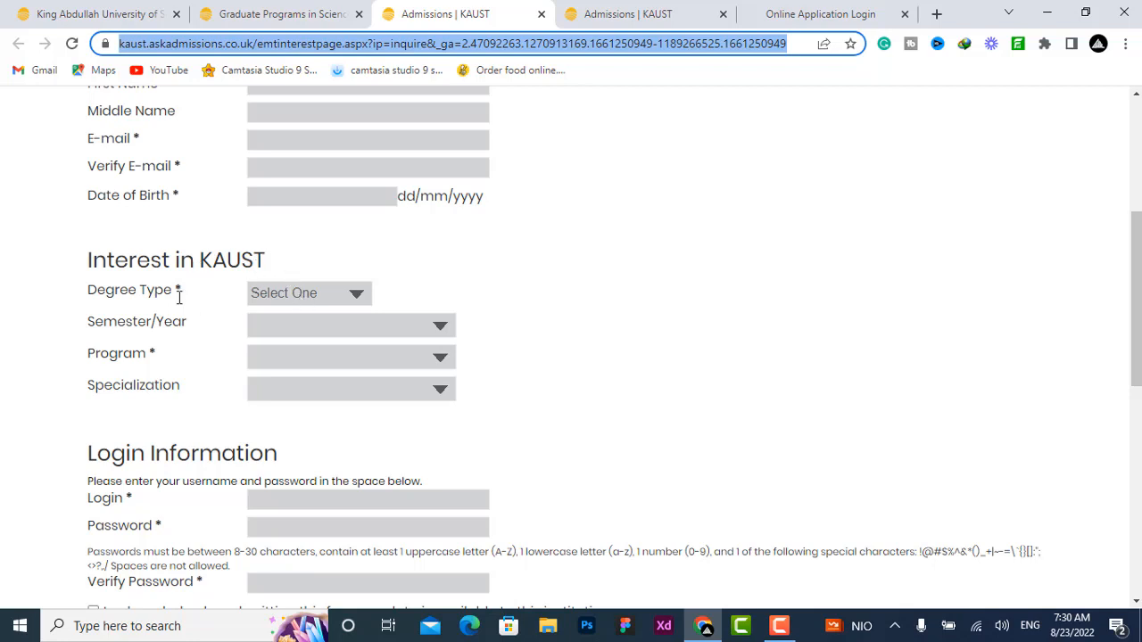
{"action": "left_click", "coordinate": [261, 297]}
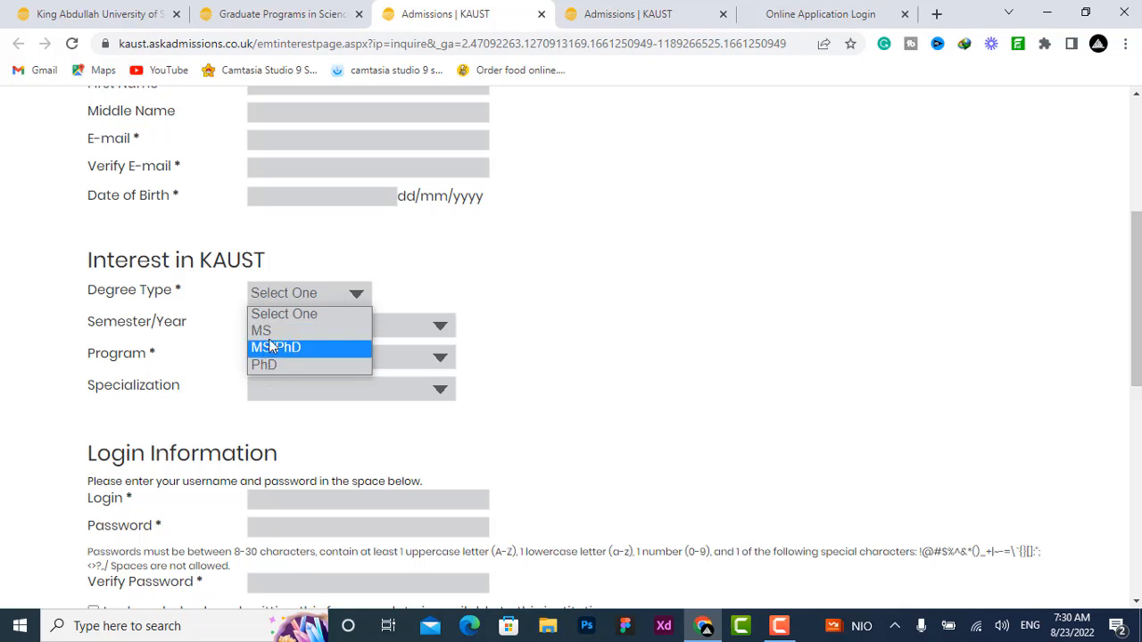
{"action": "left_click", "coordinate": [268, 335]}
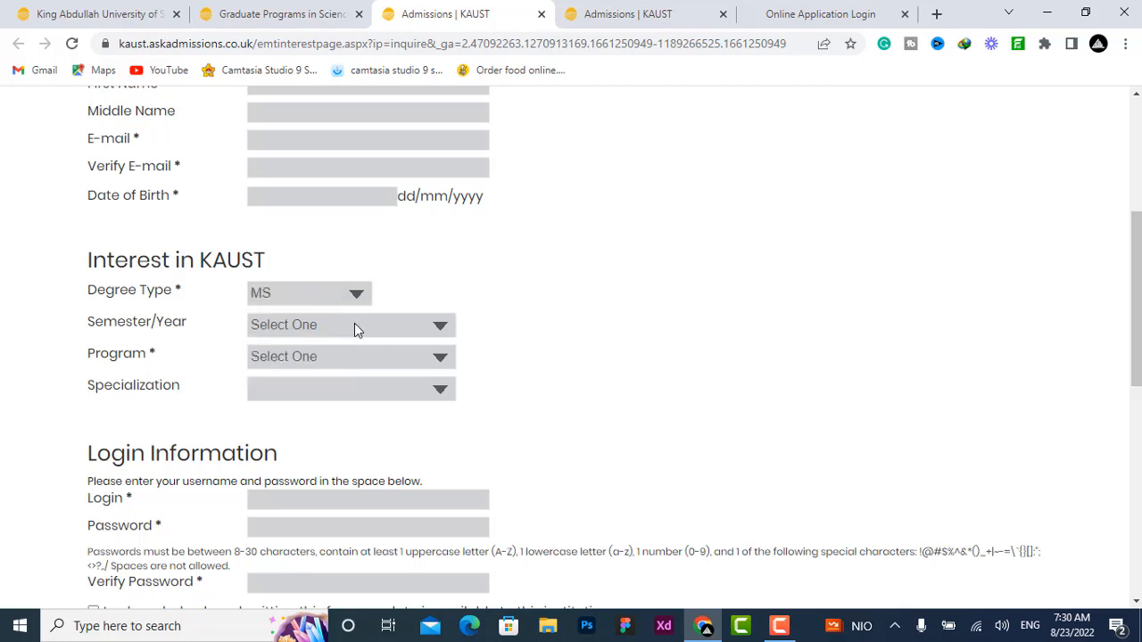
{"action": "left_click", "coordinate": [441, 326]}
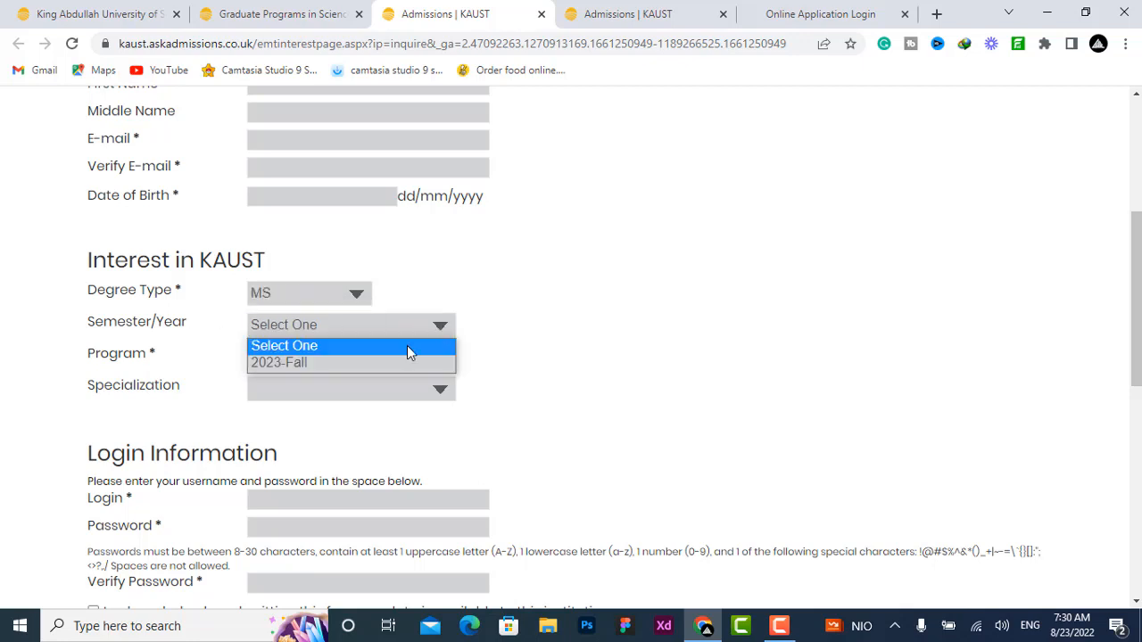
{"action": "left_click", "coordinate": [329, 364]}
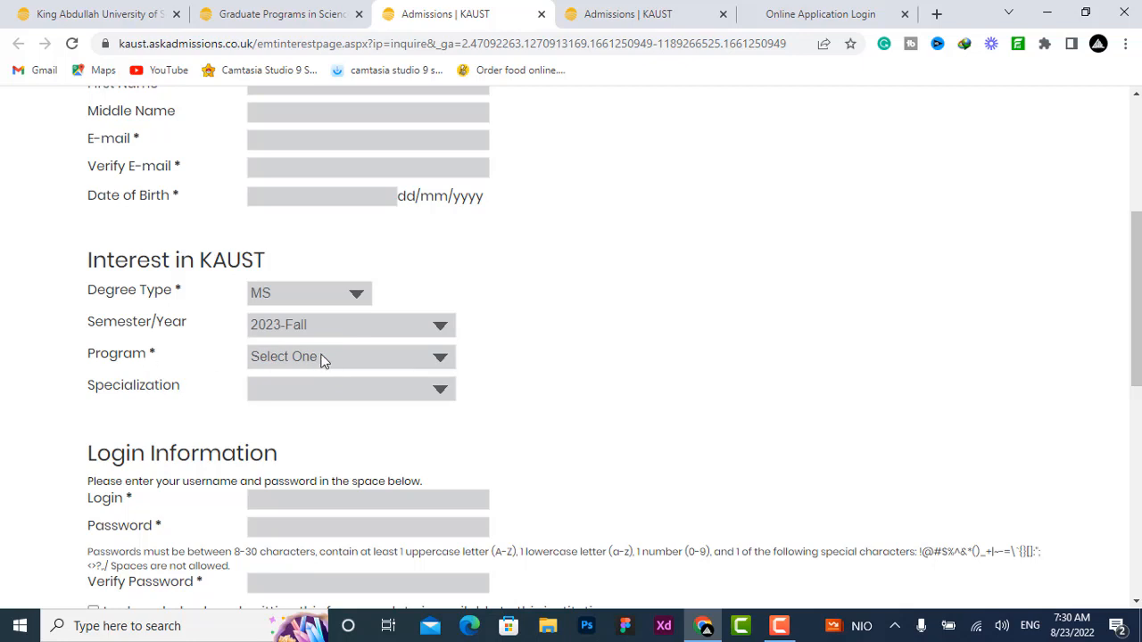
Step: Set both the program and the specialization to Mechanical Engineering
{"action": "left_click", "coordinate": [323, 360]}
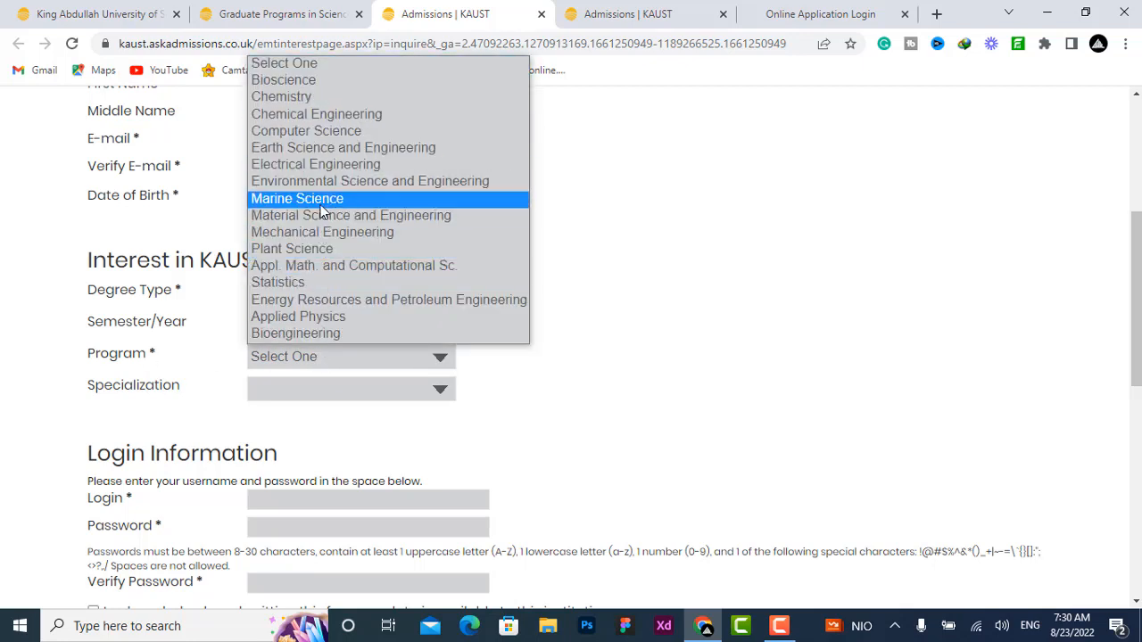
{"action": "left_click", "coordinate": [323, 234]}
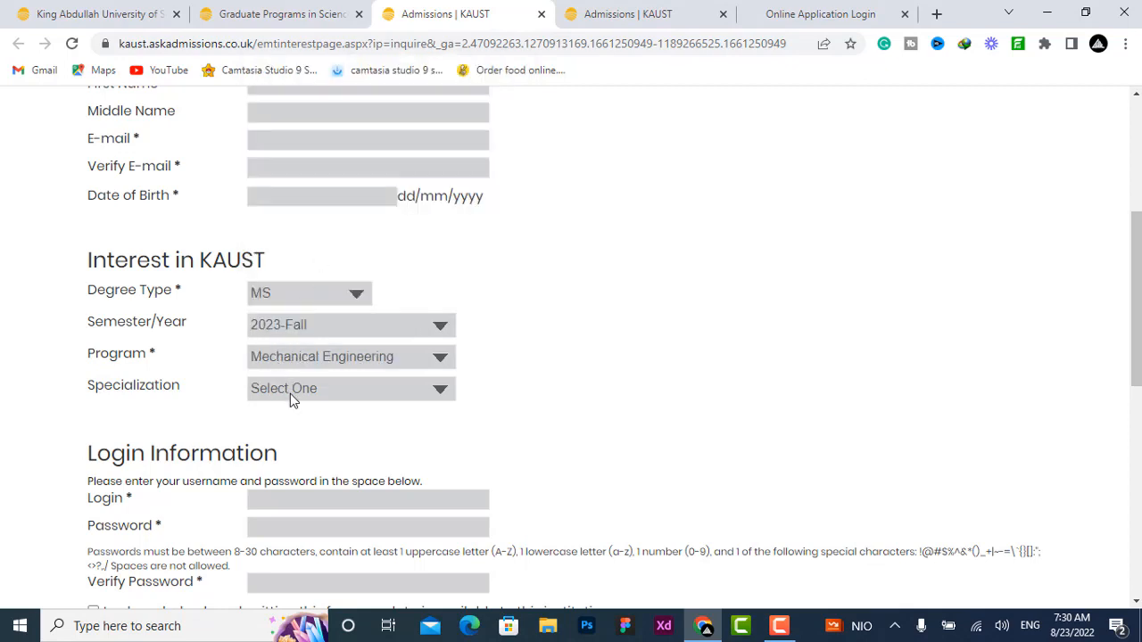
{"action": "left_click", "coordinate": [290, 394]}
{"action": "left_click", "coordinate": [323, 428]}
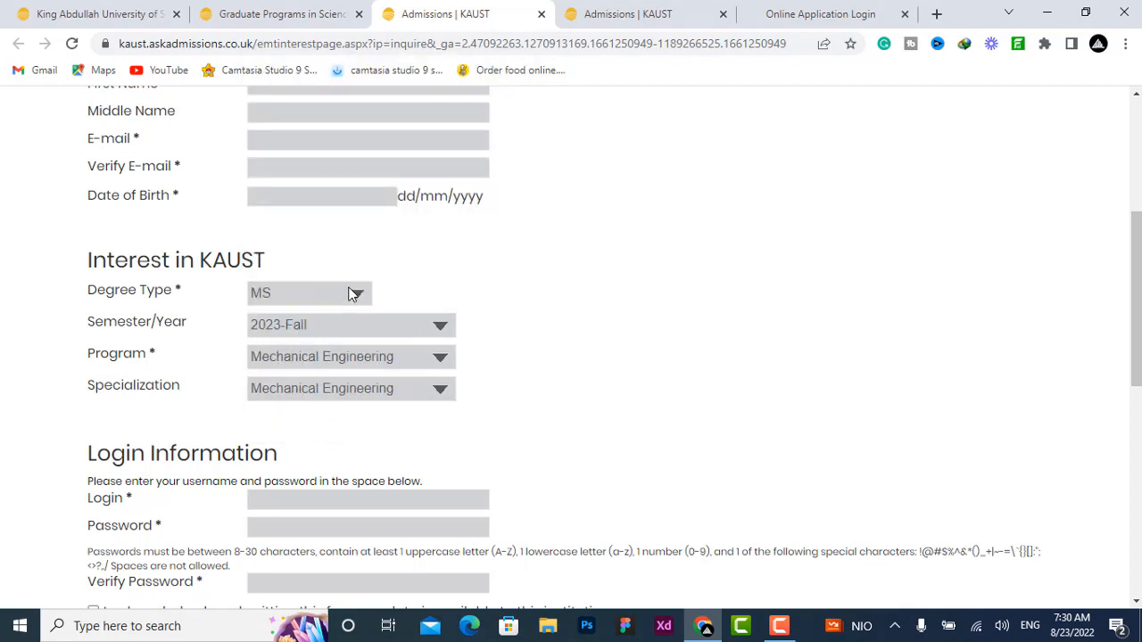
Step: Review the Login Information section and acknowledgement at the bottom of the interest form
{"action": "scroll", "coordinate": [352, 294], "scroll_direction": "down", "scroll_amount": 3}
{"action": "left_click_drag", "start_coordinate": [86, 203], "coordinate": [355, 207]}
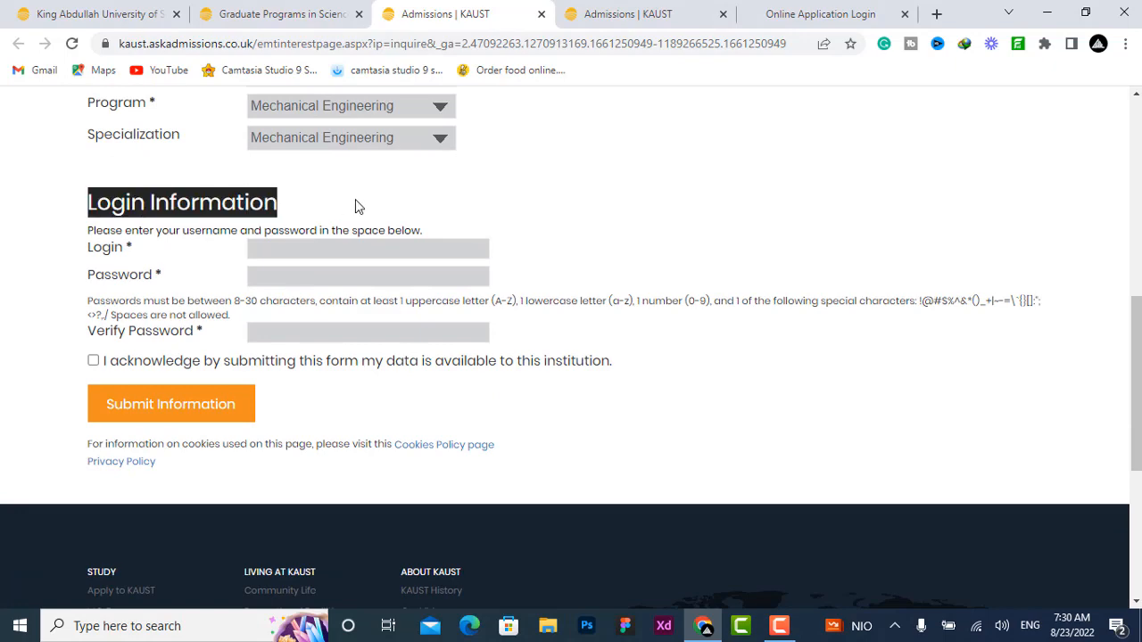
{"action": "left_click", "coordinate": [355, 207]}
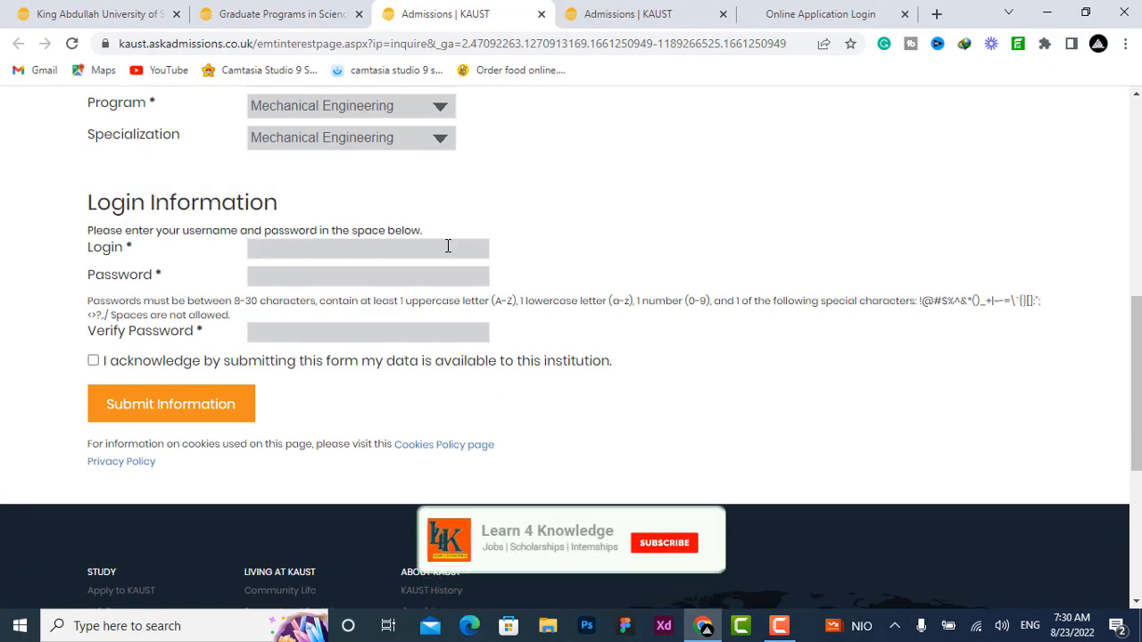
{"action": "scroll", "coordinate": [513, 201], "scroll_direction": "up", "scroll_amount": 3}
{"action": "scroll", "coordinate": [390, 298], "scroll_direction": "up", "scroll_amount": 2}
{"action": "scroll", "coordinate": [375, 312], "scroll_direction": "down", "scroll_amount": 5}
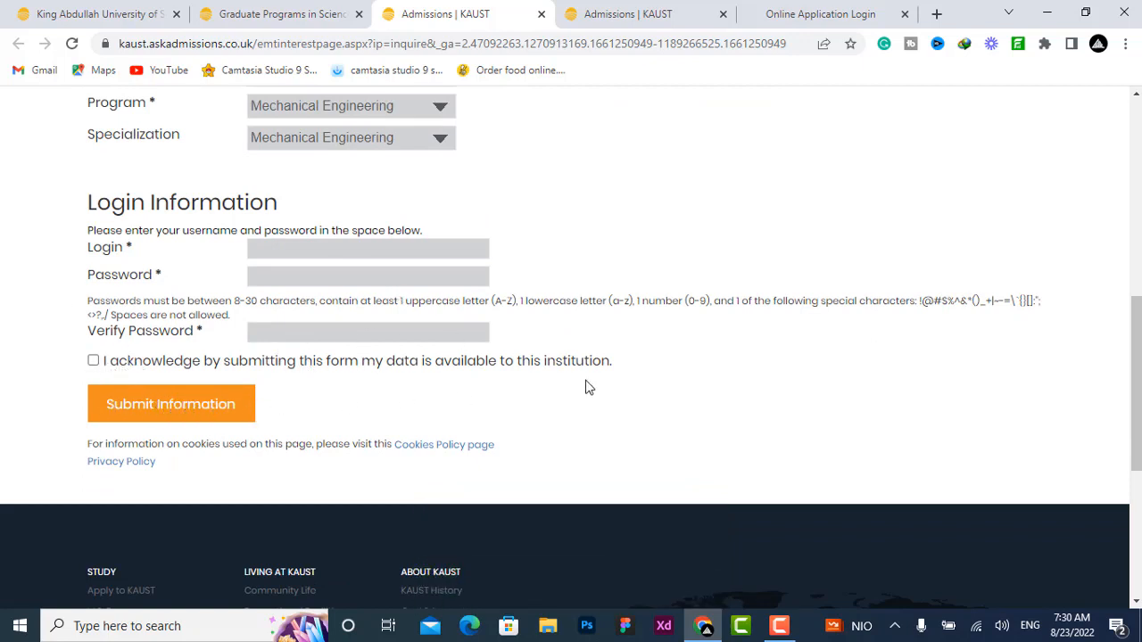
{"action": "scroll", "coordinate": [625, 365], "scroll_direction": "up", "scroll_amount": 10}
Step: Check the submission confirmation tab and the online application login page
{"action": "left_click", "coordinate": [612, 12]}
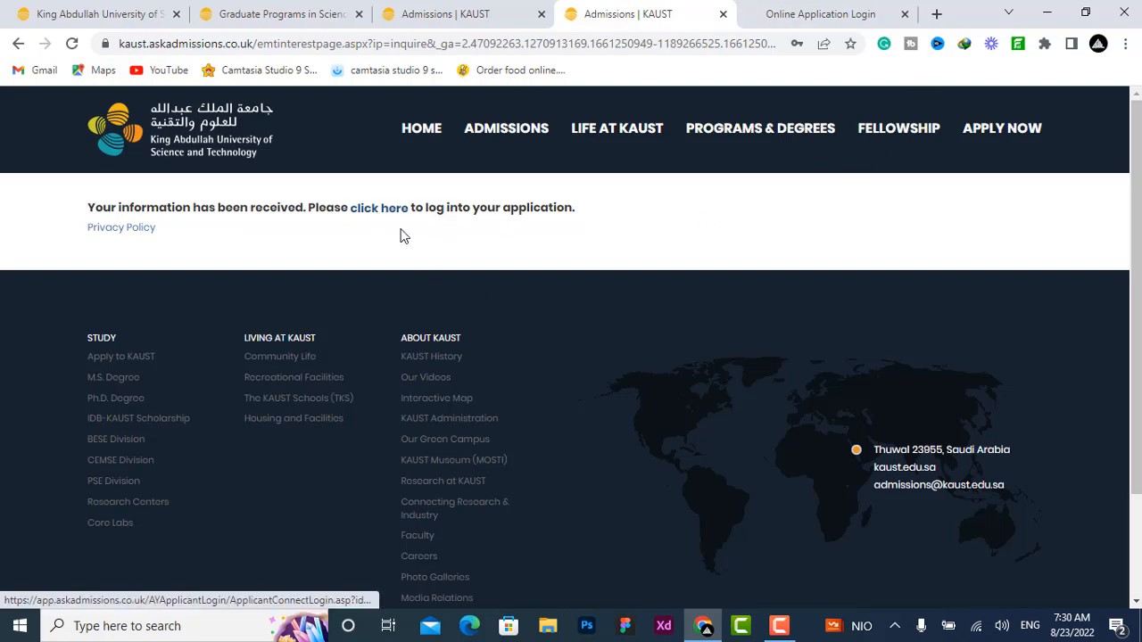
{"action": "left_click", "coordinate": [820, 14]}
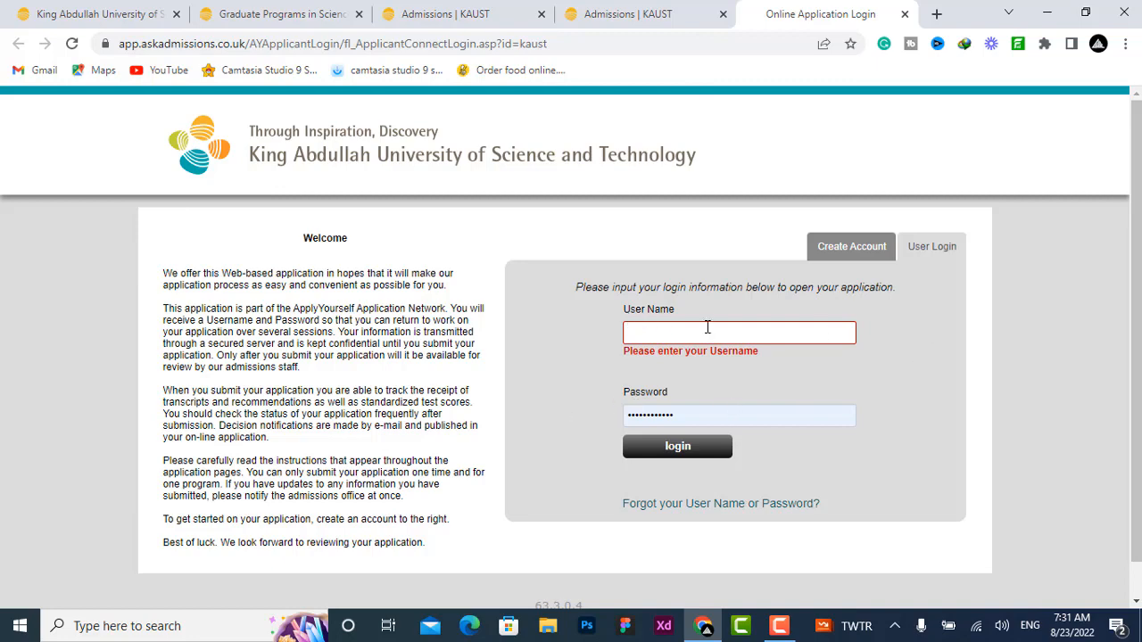
{"action": "left_click", "coordinate": [669, 13]}
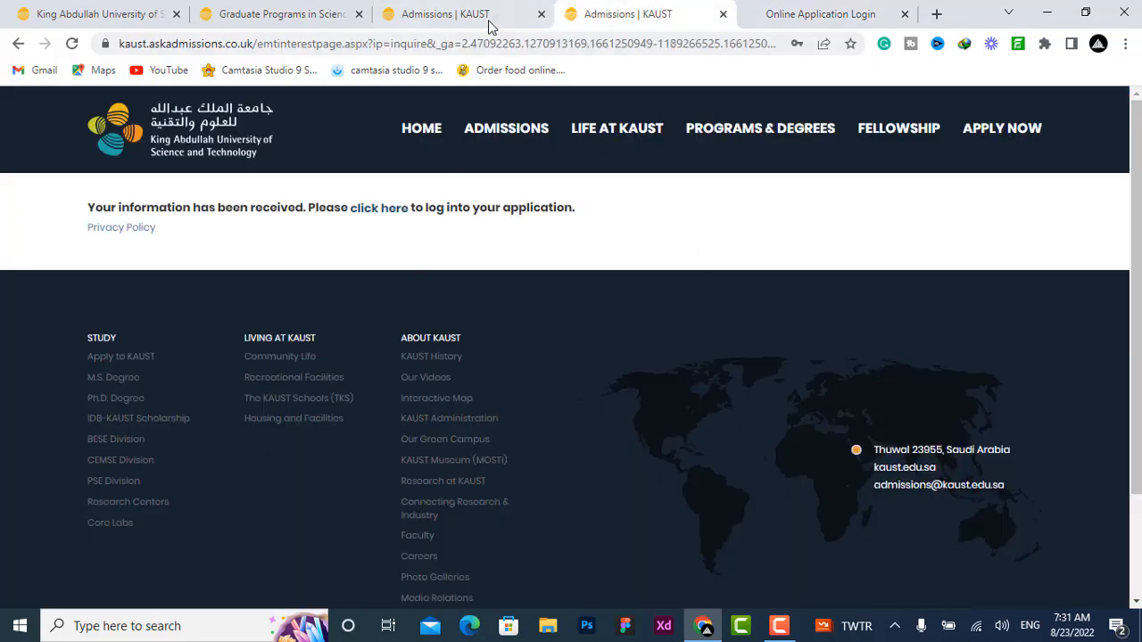
{"action": "left_click", "coordinate": [767, 11]}
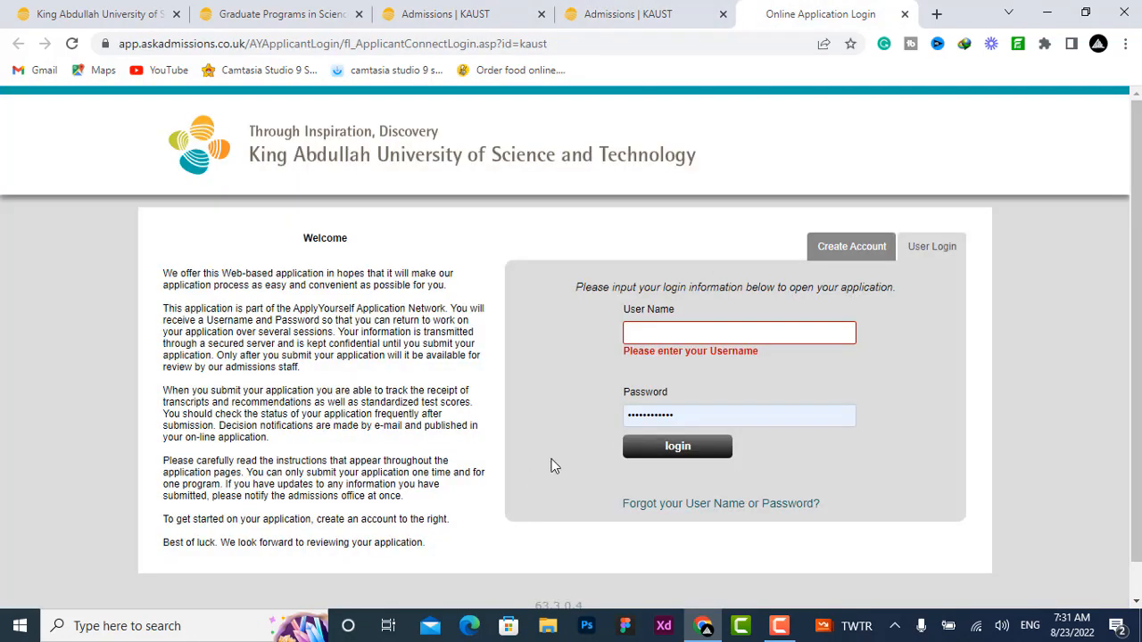
Step: Create an applicant account, agreeing to the terms of use and the privacy notice before continuing
{"action": "left_click", "coordinate": [883, 243]}
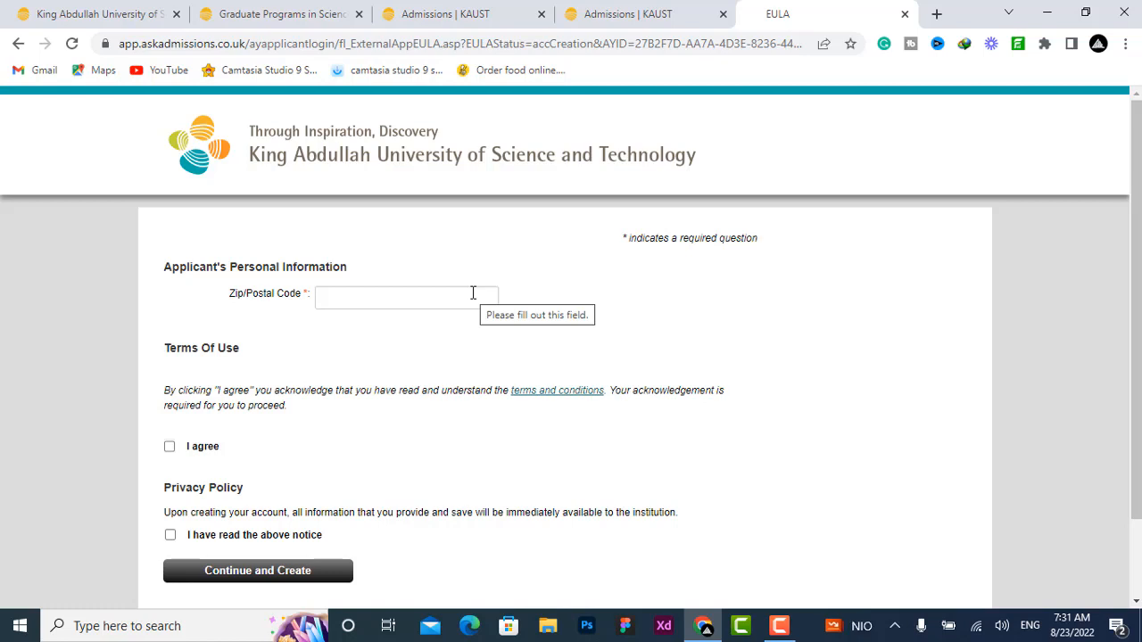
{"action": "scroll", "coordinate": [473, 292], "scroll_direction": "down", "scroll_amount": 2}
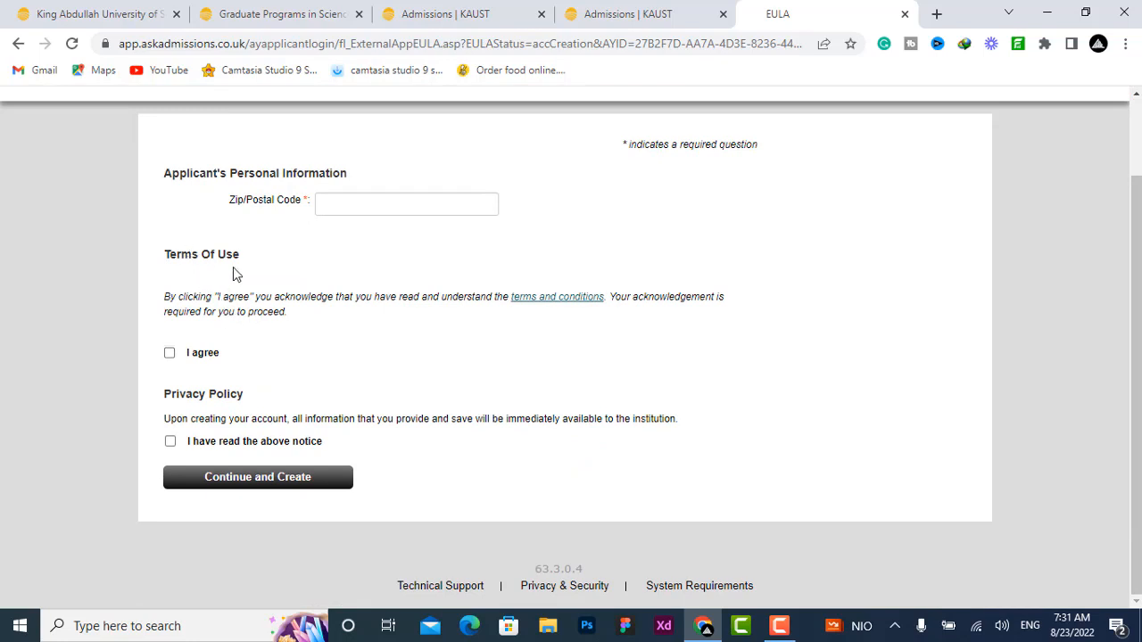
{"action": "left_click", "coordinate": [170, 353]}
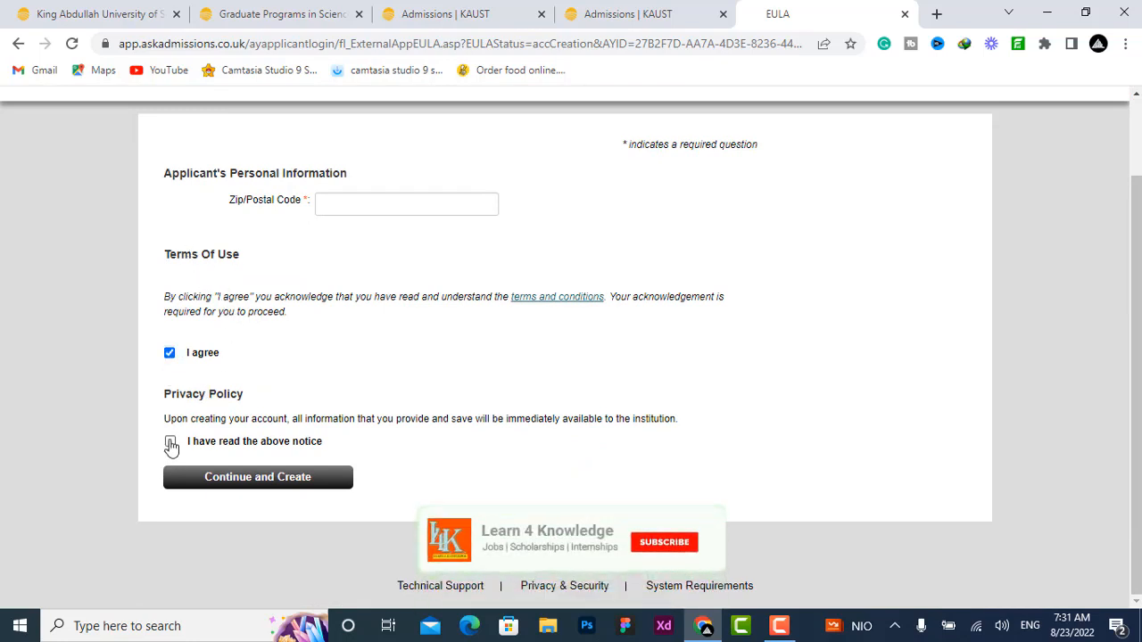
{"action": "left_click", "coordinate": [171, 444]}
{"action": "left_click", "coordinate": [338, 484]}
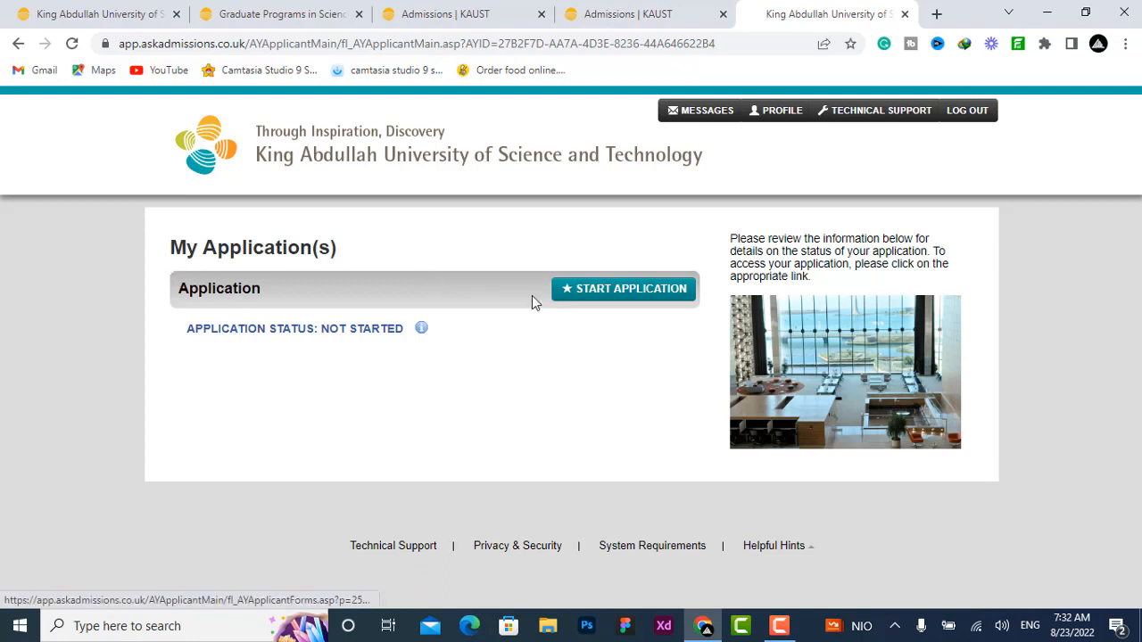
Step: Start the application and open its Program of Study section
{"action": "left_click", "coordinate": [594, 299]}
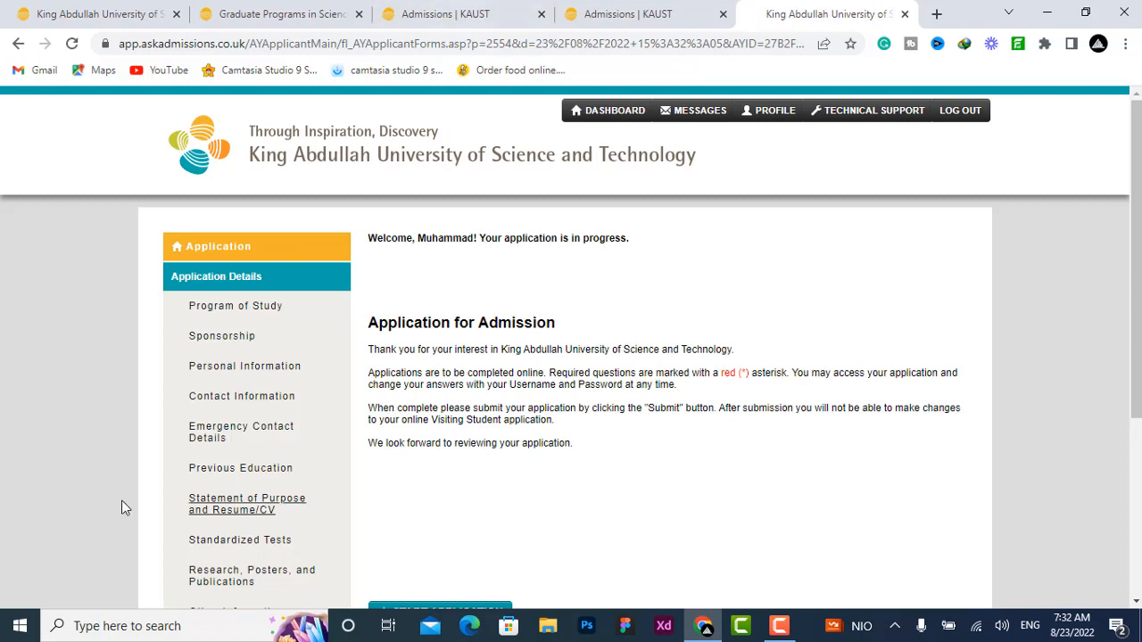
{"action": "scroll", "coordinate": [678, 329], "scroll_direction": "down", "scroll_amount": 1}
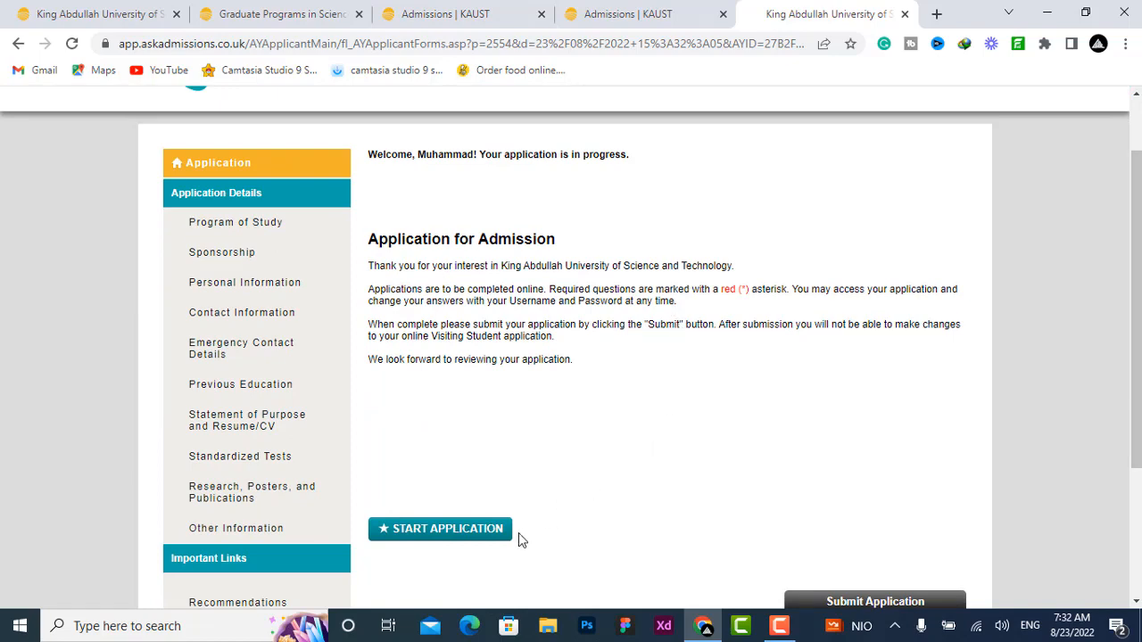
{"action": "scroll", "coordinate": [502, 463], "scroll_direction": "down", "scroll_amount": 3}
{"action": "scroll", "coordinate": [495, 459], "scroll_direction": "up", "scroll_amount": 3}
{"action": "scroll", "coordinate": [913, 360], "scroll_direction": "down", "scroll_amount": 3}
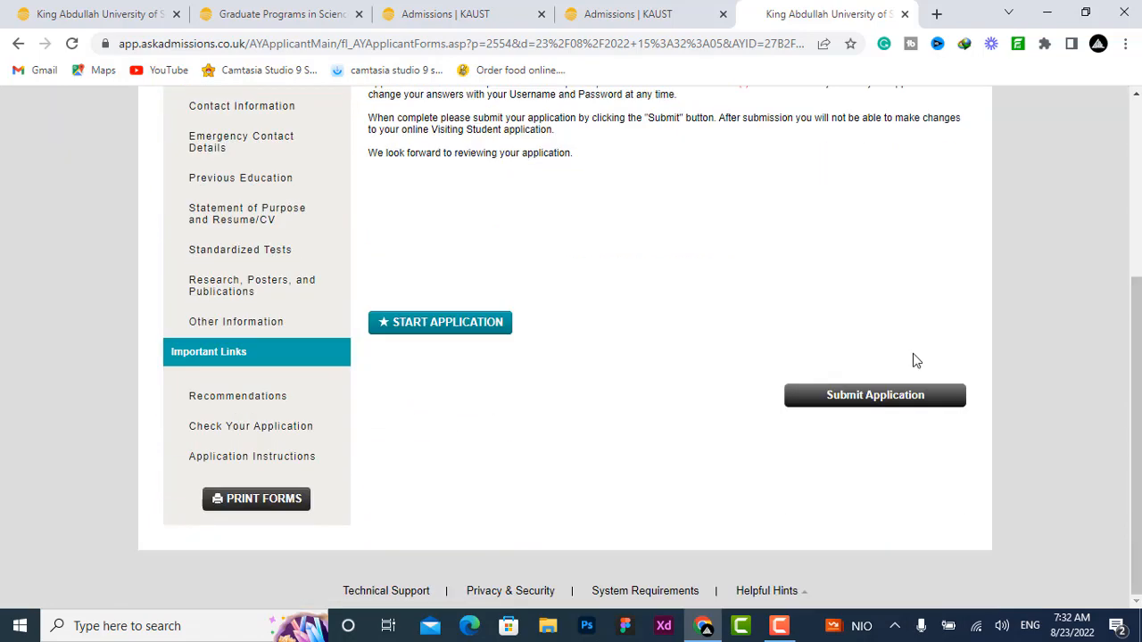
{"action": "scroll", "coordinate": [652, 334], "scroll_direction": "up", "scroll_amount": 3}
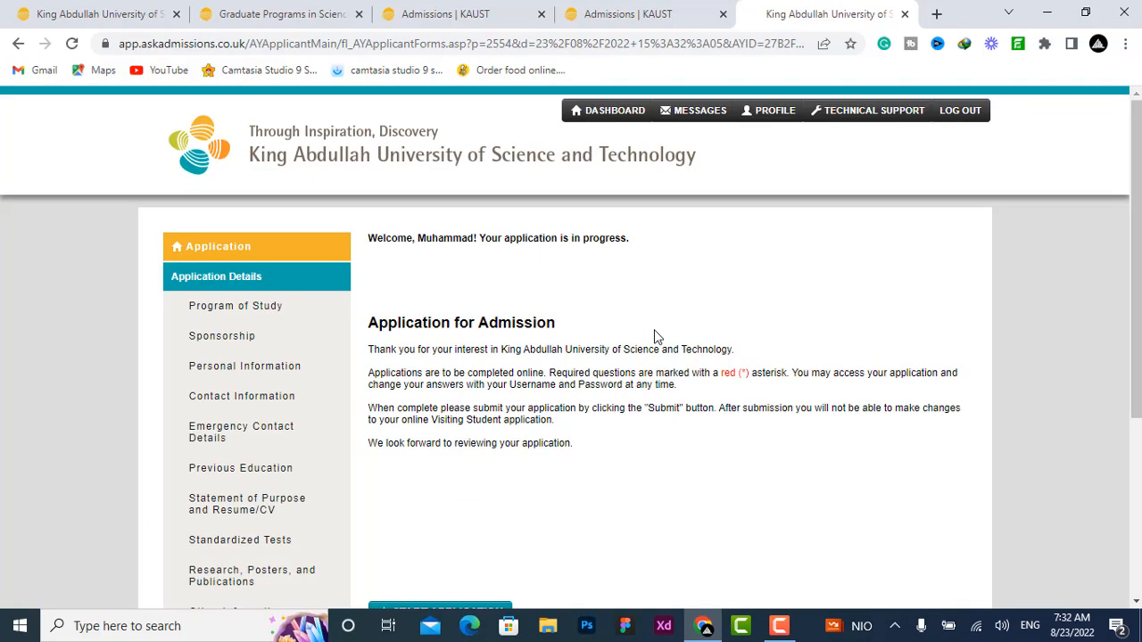
{"action": "scroll", "coordinate": [652, 334], "scroll_direction": "down", "scroll_amount": 3}
{"action": "left_click", "coordinate": [479, 368]}
{"action": "scroll", "coordinate": [617, 314], "scroll_direction": "up", "scroll_amount": 3}
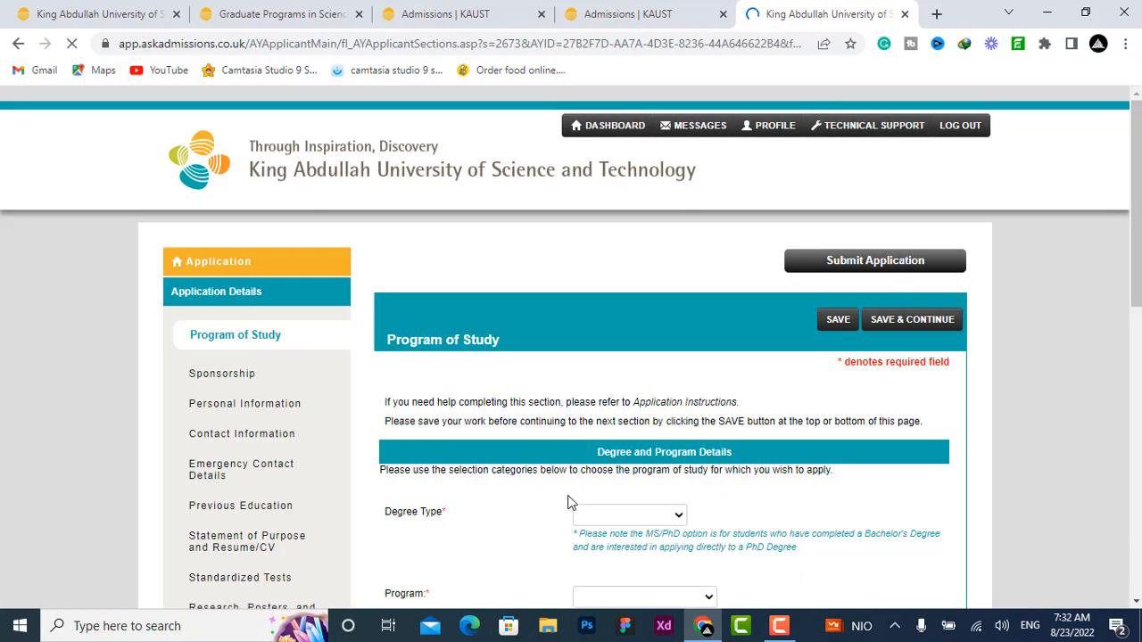
{"action": "scroll", "coordinate": [571, 502], "scroll_direction": "down", "scroll_amount": 2}
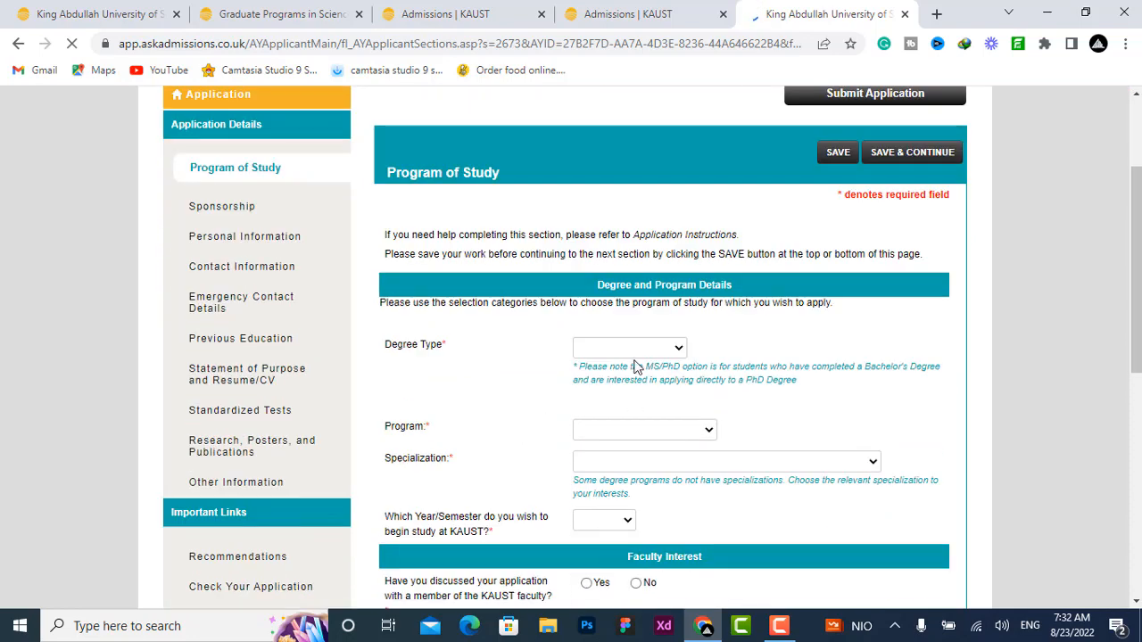
Step: Open the degree type list to review the available degree options without choosing one
{"action": "left_click", "coordinate": [638, 348]}
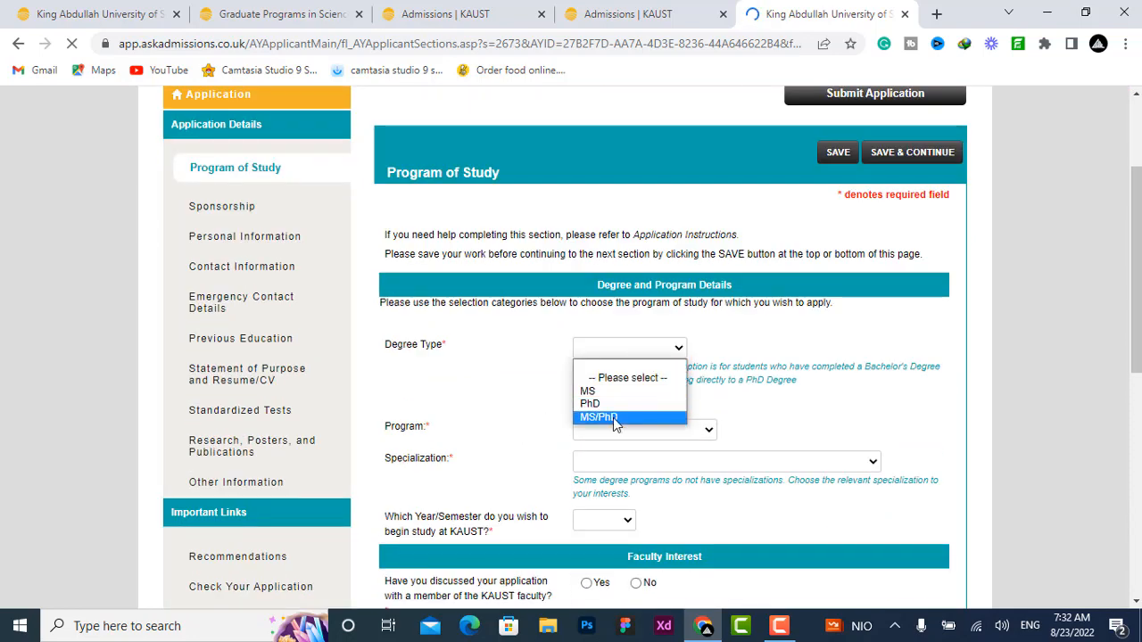
{"action": "left_click", "coordinate": [474, 356]}
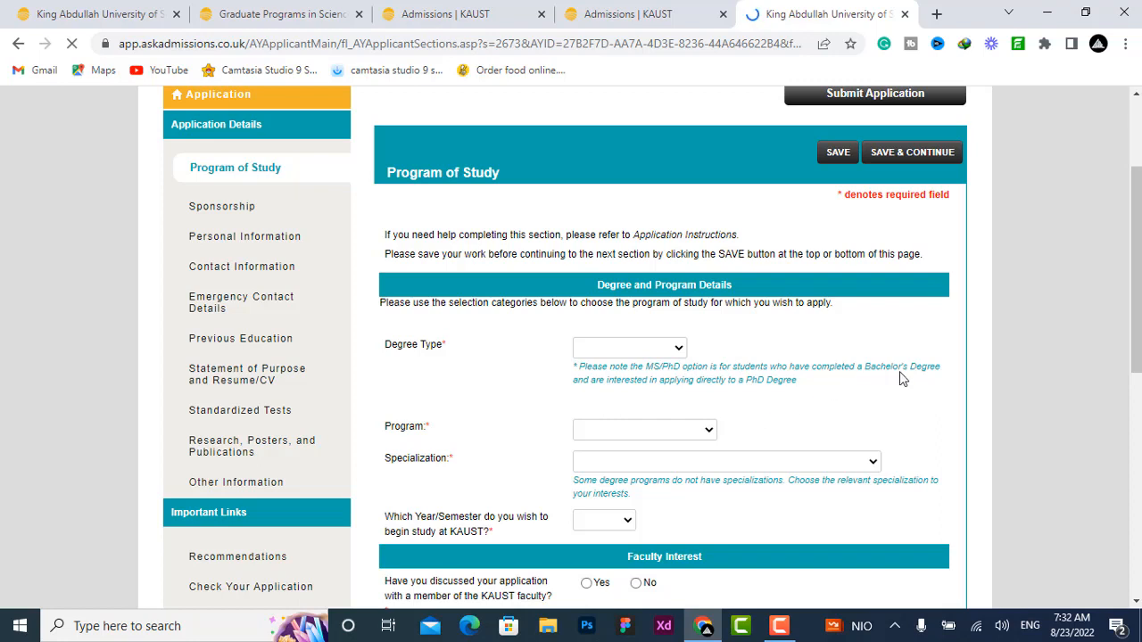
{"action": "left_click", "coordinate": [669, 355]}
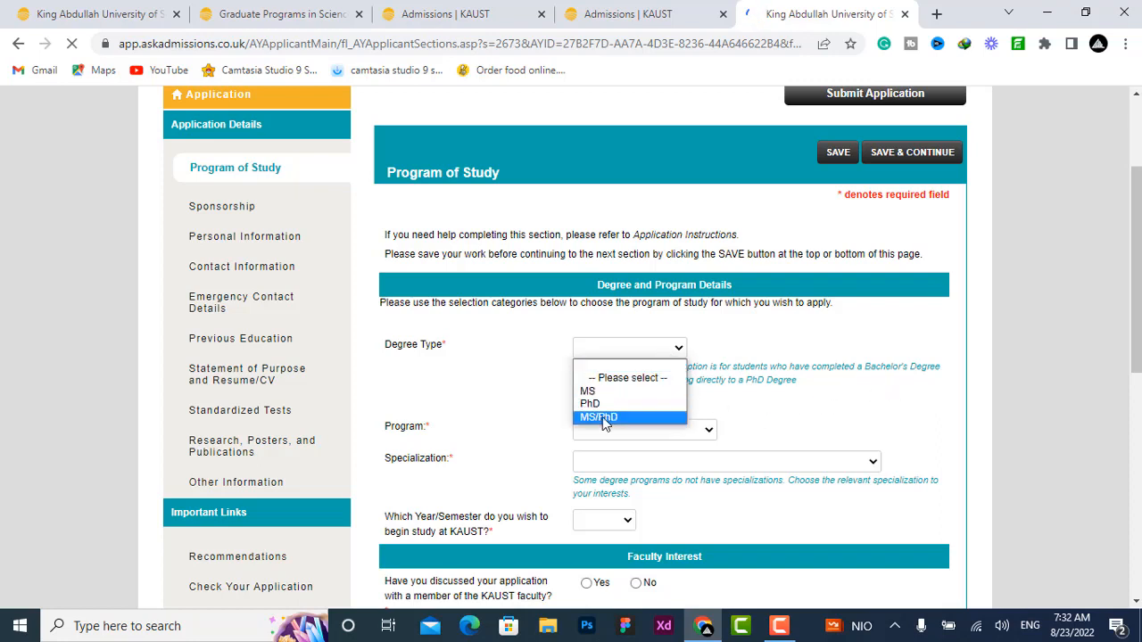
{"action": "left_click", "coordinate": [785, 410]}
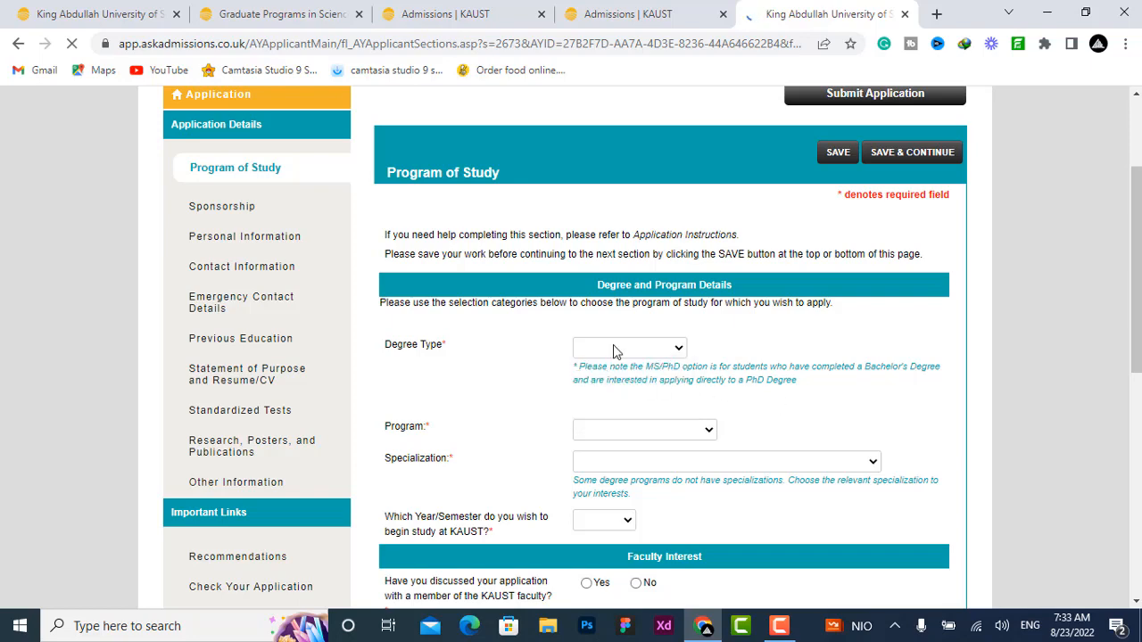
Step: Select MS as the degree type
{"action": "scroll", "coordinate": [601, 377], "scroll_direction": "down", "scroll_amount": 2}
{"action": "left_click", "coordinate": [604, 262]}
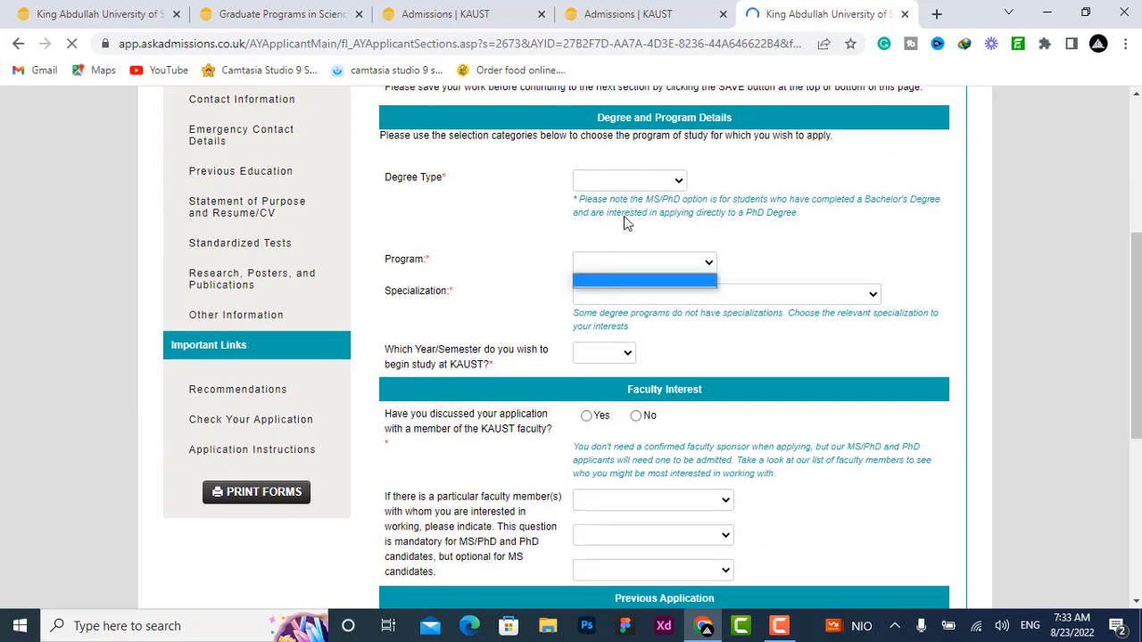
{"action": "left_click", "coordinate": [634, 181]}
{"action": "left_click", "coordinate": [631, 223]}
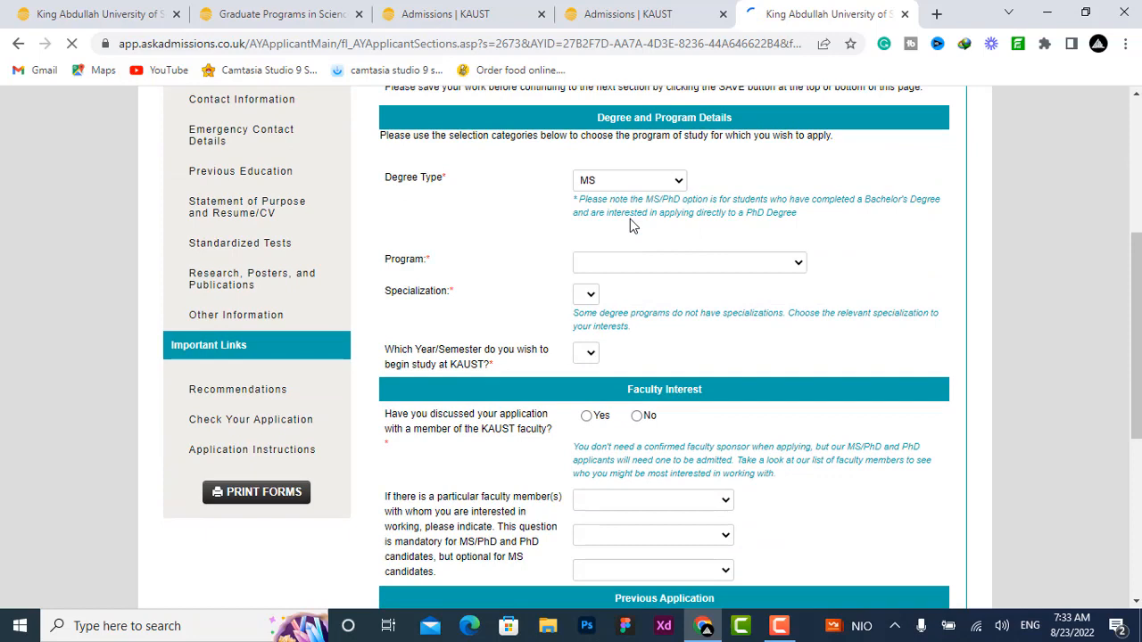
Step: Set the program to Earth Science and Engineering and the specialization to Solid Earth Systems
{"action": "left_click", "coordinate": [637, 266]}
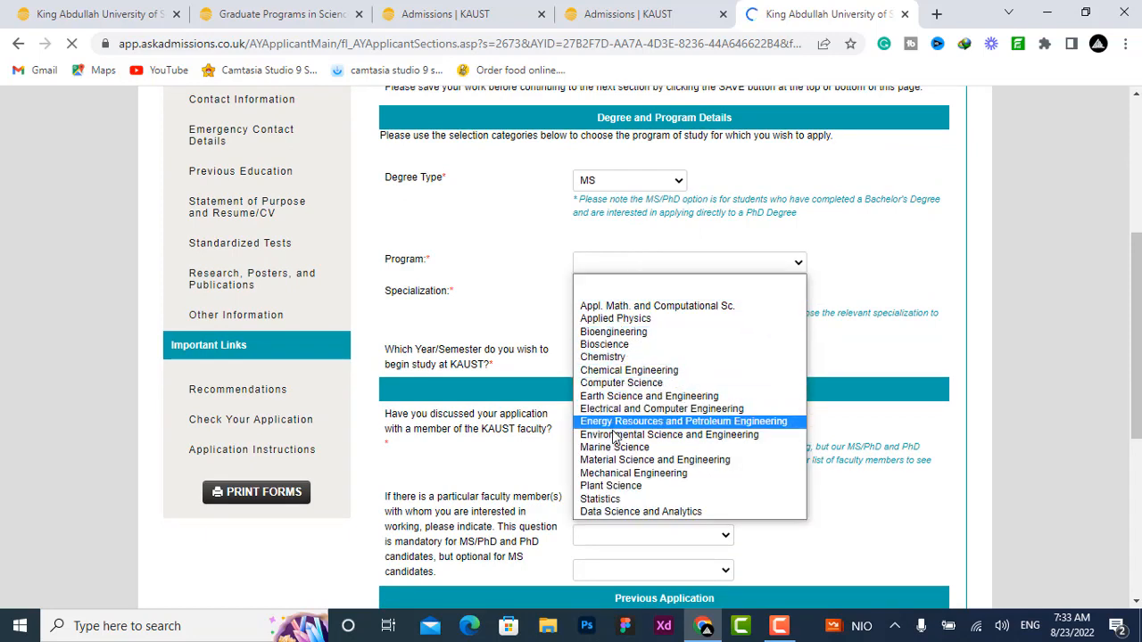
{"action": "left_click", "coordinate": [615, 472]}
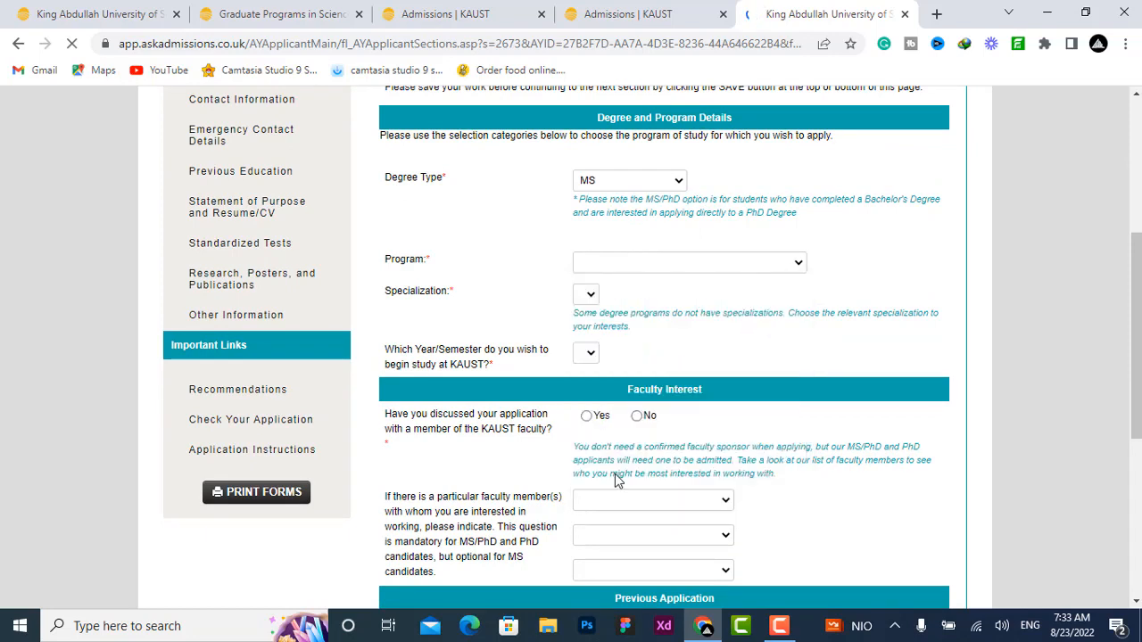
{"action": "left_click", "coordinate": [585, 295]}
{"action": "left_click", "coordinate": [643, 289]}
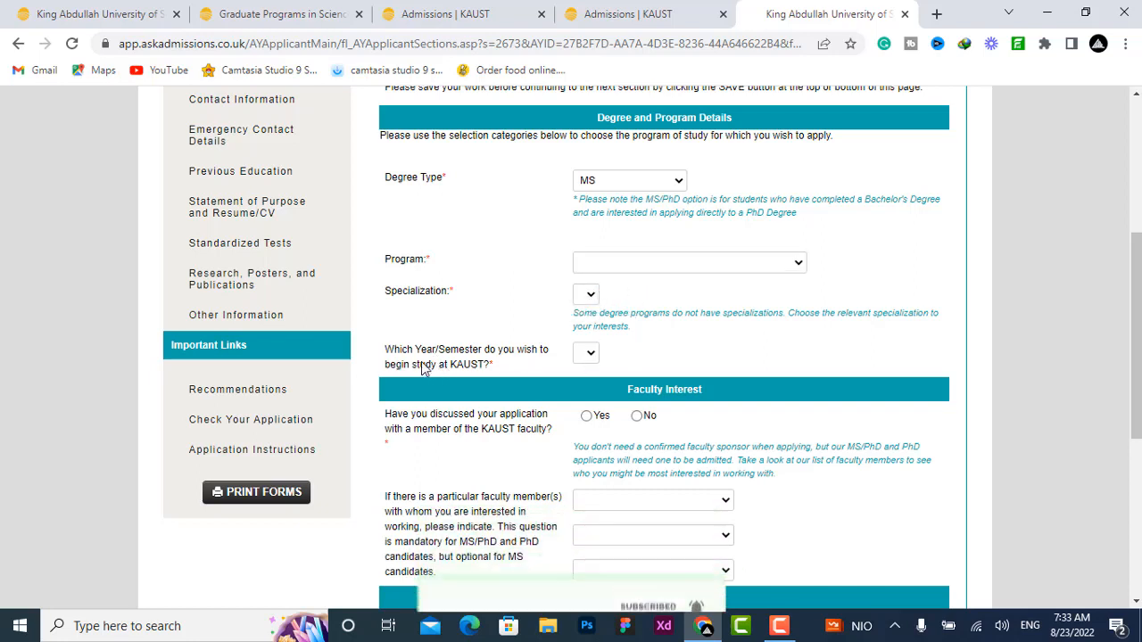
{"action": "left_click", "coordinate": [582, 354]}
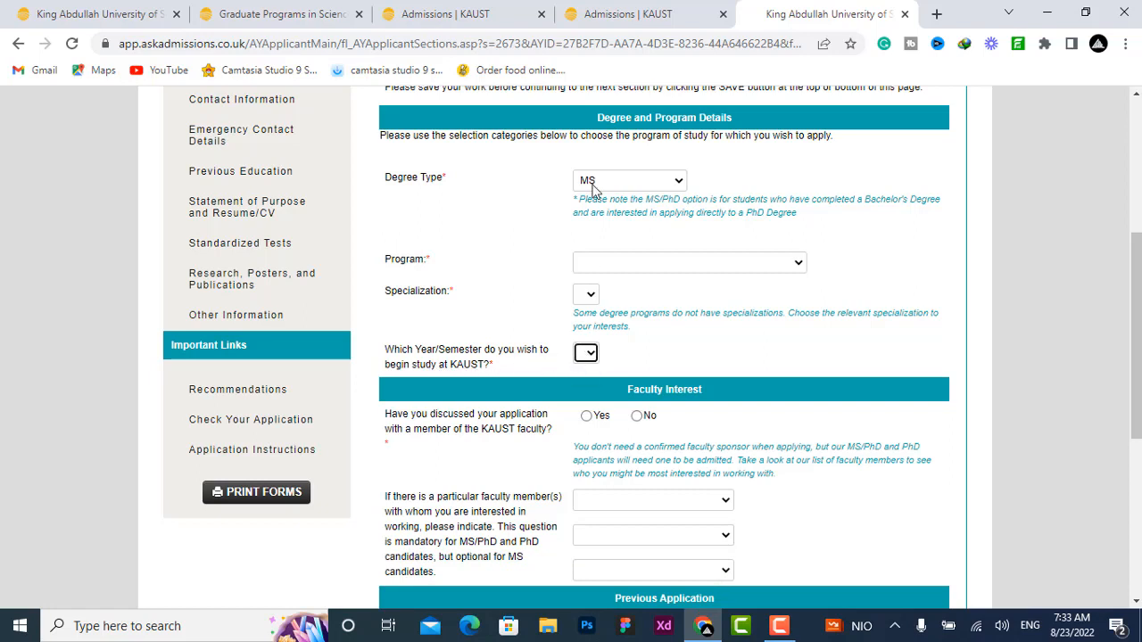
{"action": "left_click", "coordinate": [602, 268]}
{"action": "left_click", "coordinate": [587, 396]}
{"action": "left_click", "coordinate": [603, 295]}
{"action": "left_click", "coordinate": [607, 337]}
Step: Choose 2023 - Fall as the start semester and answer Yes to having discussed the application with KAUST faculty
{"action": "left_click", "coordinate": [605, 354]}
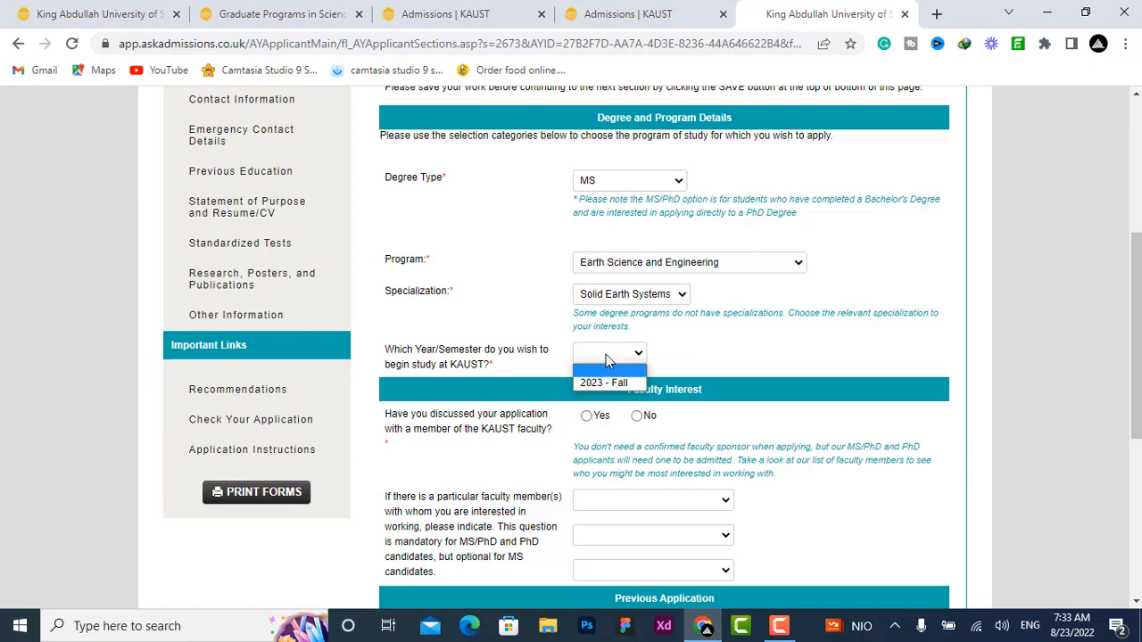
{"action": "left_click", "coordinate": [606, 386]}
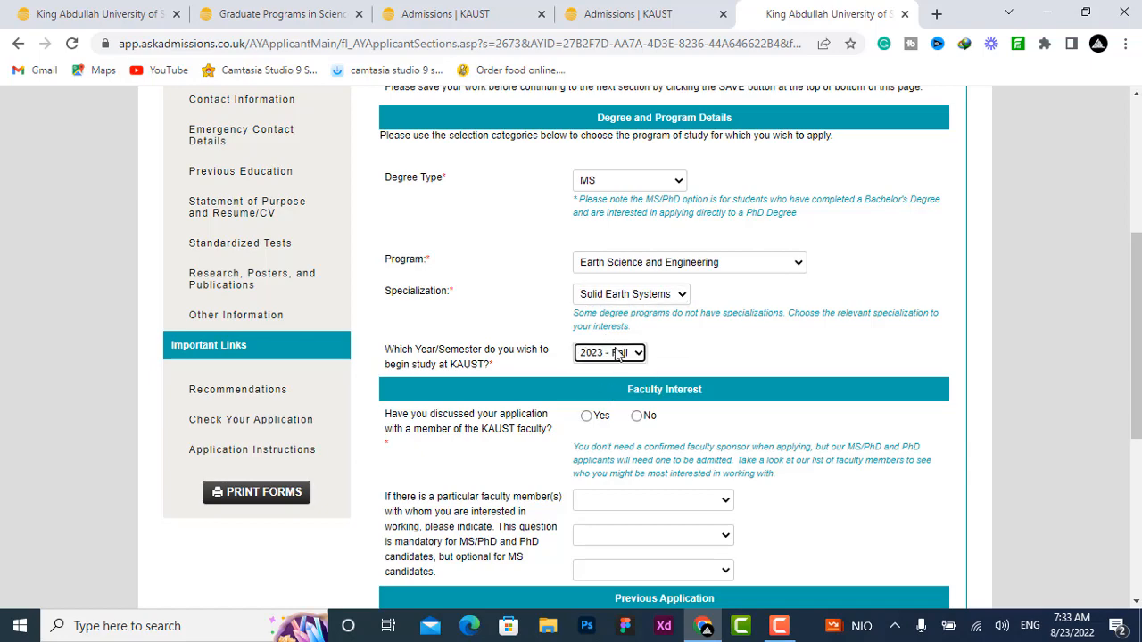
{"action": "scroll", "coordinate": [649, 266], "scroll_direction": "down", "scroll_amount": 3}
{"action": "left_click", "coordinate": [691, 253]}
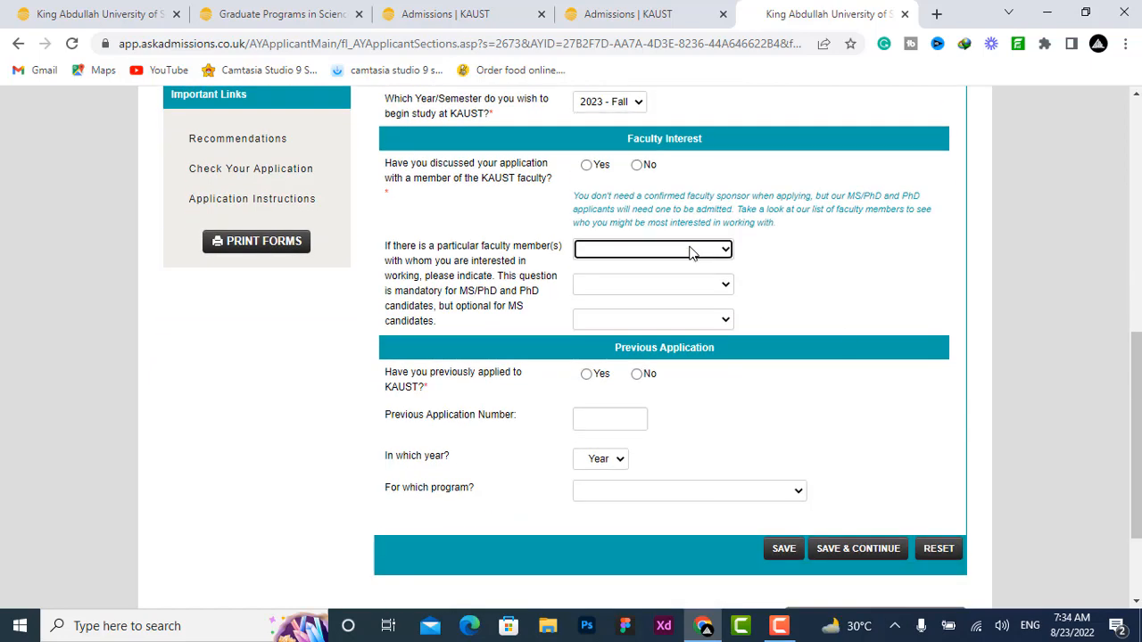
{"action": "left_click", "coordinate": [588, 168]}
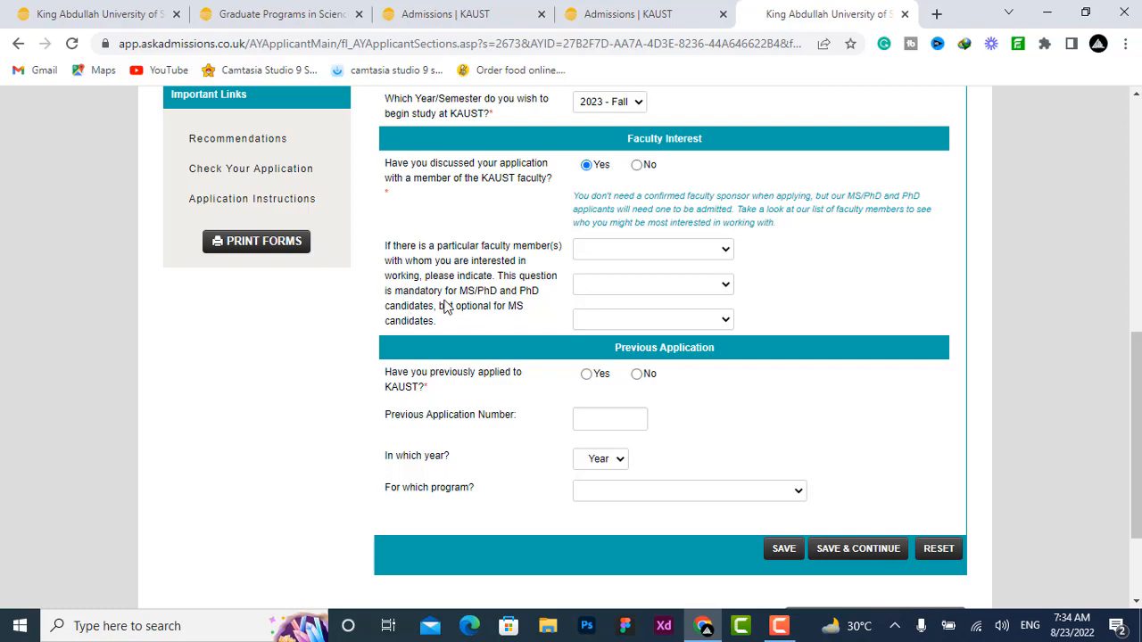
Step: Pick three faculty members of interest from the three faculty selection lists
{"action": "left_click", "coordinate": [667, 251]}
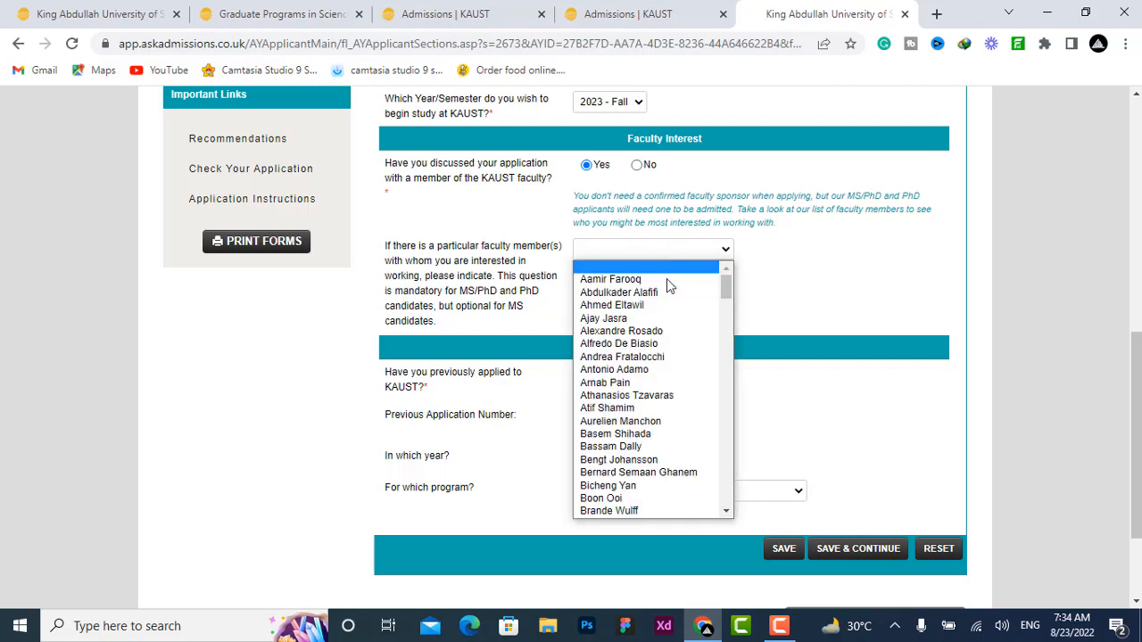
{"action": "left_click", "coordinate": [661, 308]}
{"action": "left_click", "coordinate": [671, 286]}
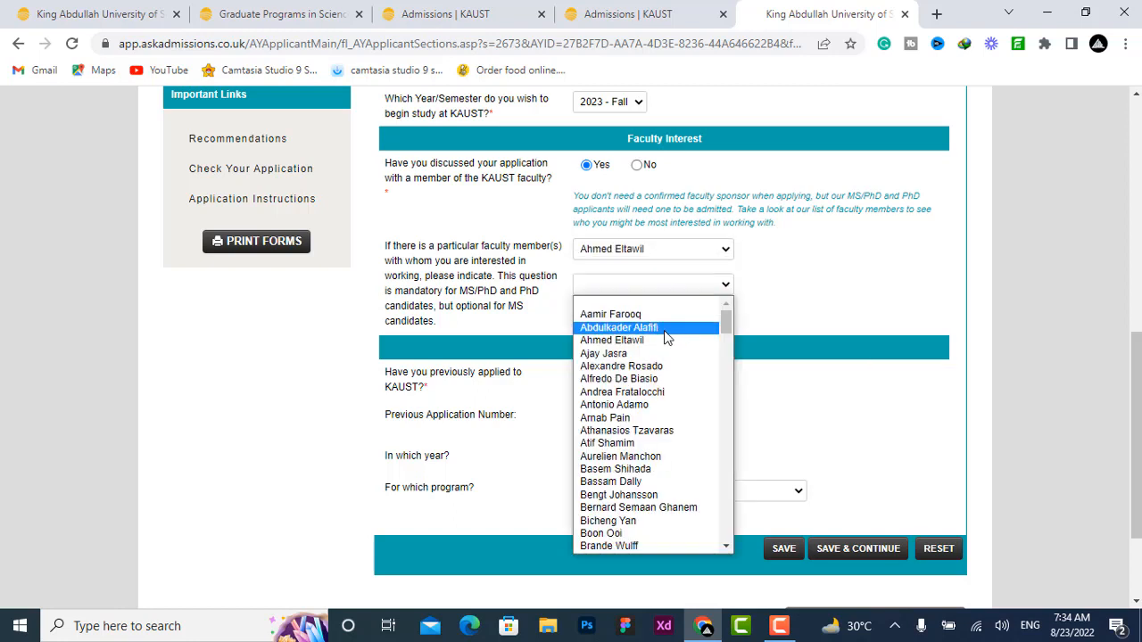
{"action": "left_click", "coordinate": [664, 330]}
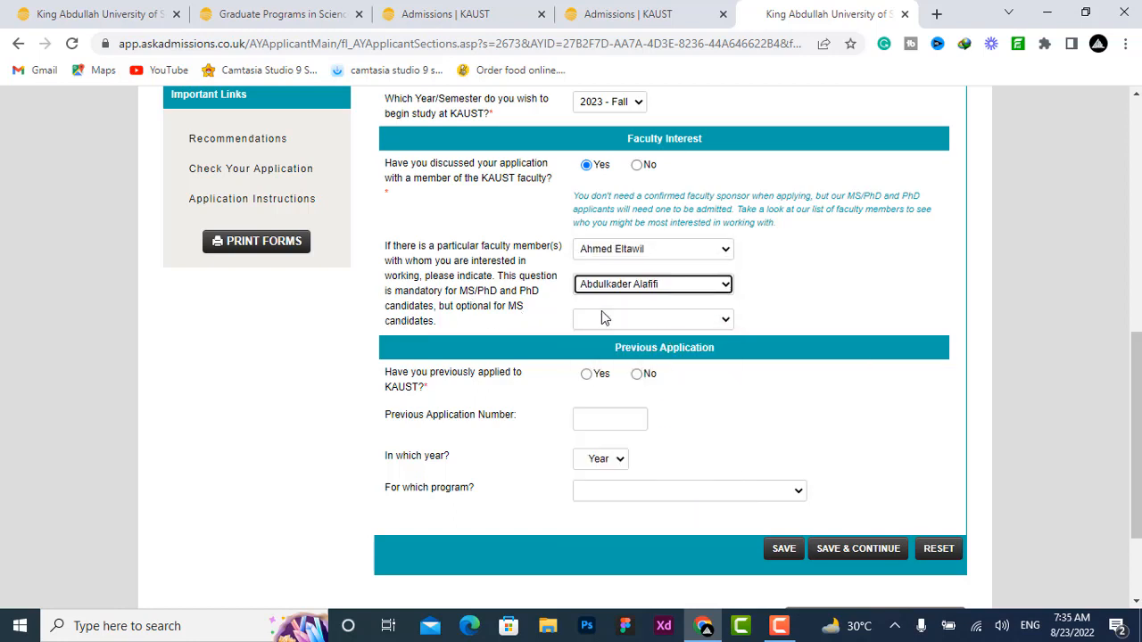
{"action": "left_click", "coordinate": [622, 321]}
{"action": "left_click", "coordinate": [622, 365]}
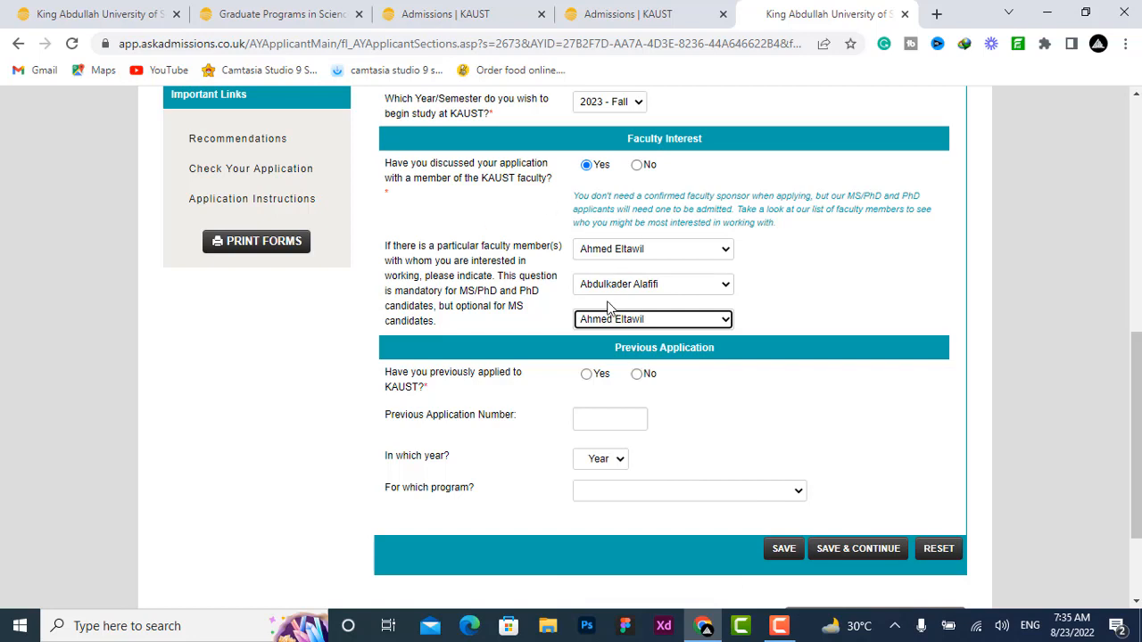
Step: Answer No to having previously applied to KAUST and save the Program of Study section
{"action": "scroll", "coordinate": [609, 306], "scroll_direction": "down", "scroll_amount": 2}
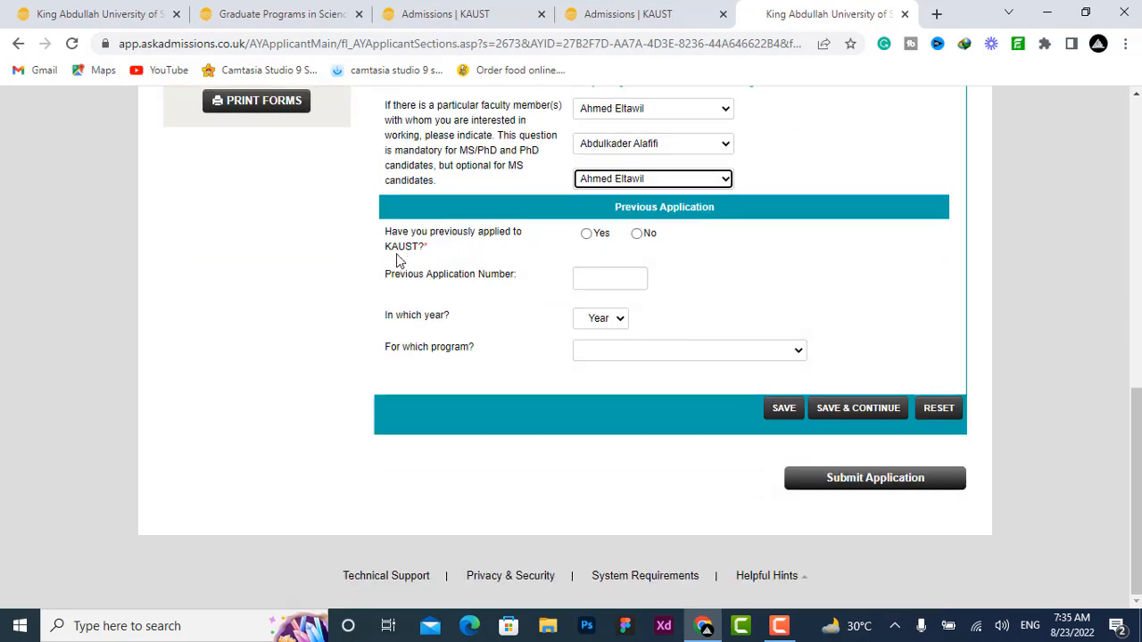
{"action": "left_click", "coordinate": [642, 240]}
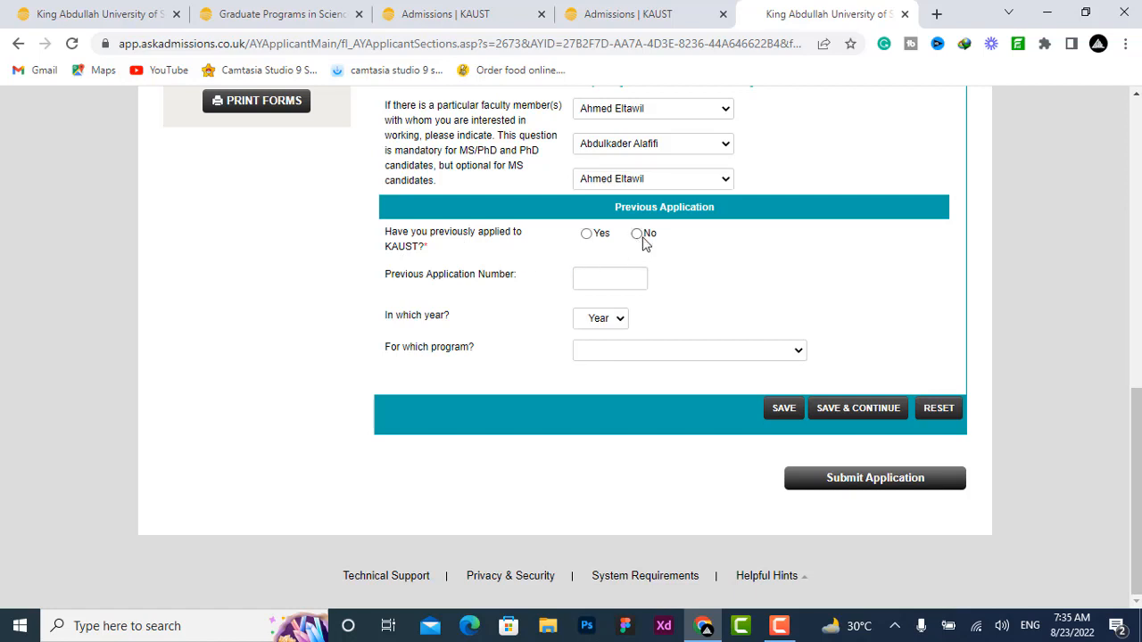
{"action": "left_click", "coordinate": [637, 234]}
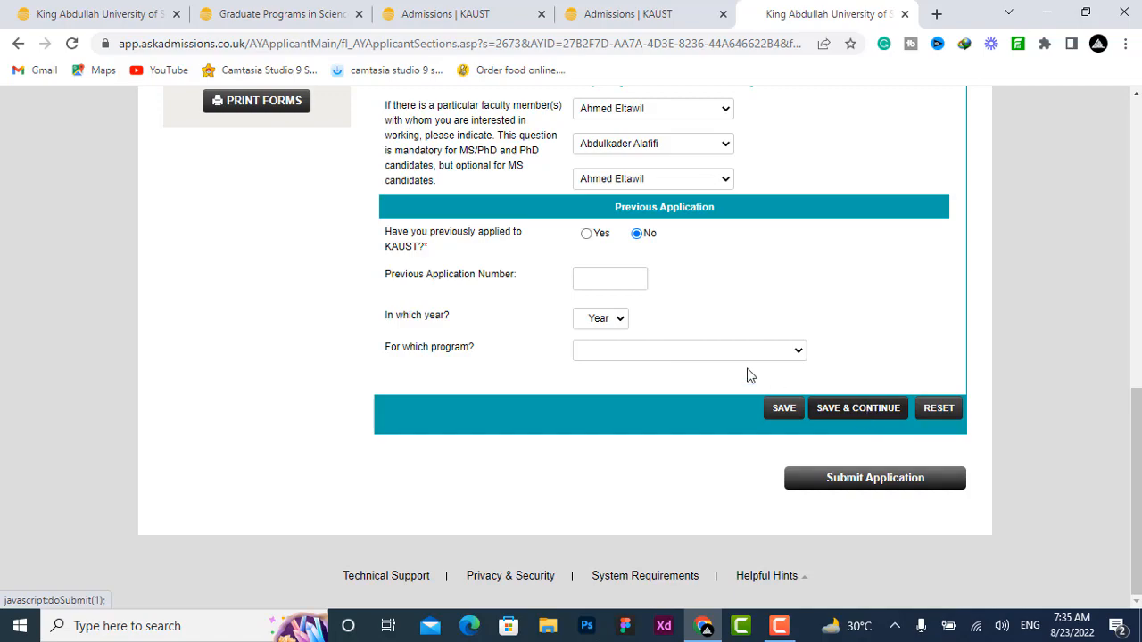
{"action": "scroll", "coordinate": [236, 314], "scroll_direction": "up", "scroll_amount": 6}
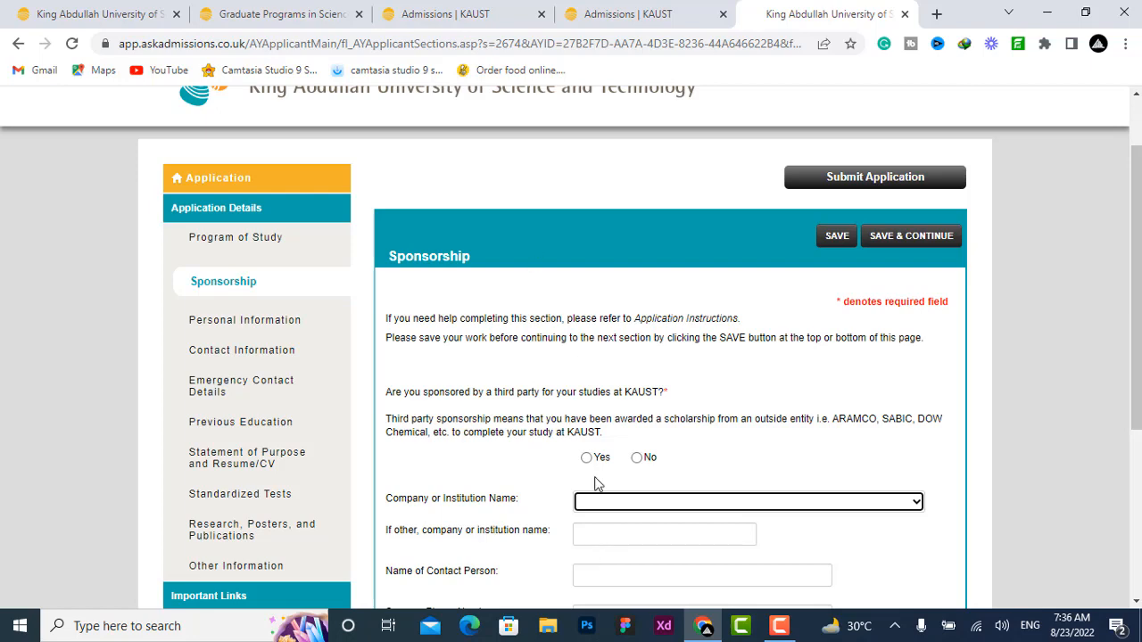
Step: Answer No to third-party sponsorship and continue to the Personal Information section
{"action": "left_click", "coordinate": [592, 464]}
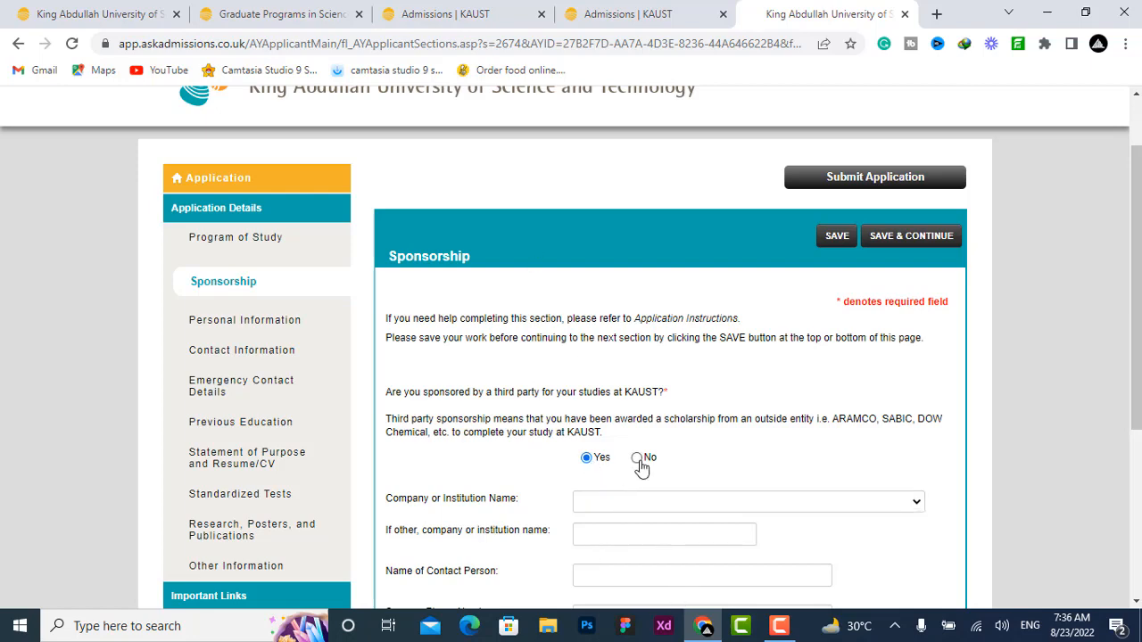
{"action": "left_click", "coordinate": [641, 464]}
{"action": "scroll", "coordinate": [714, 387], "scroll_direction": "down", "scroll_amount": 2}
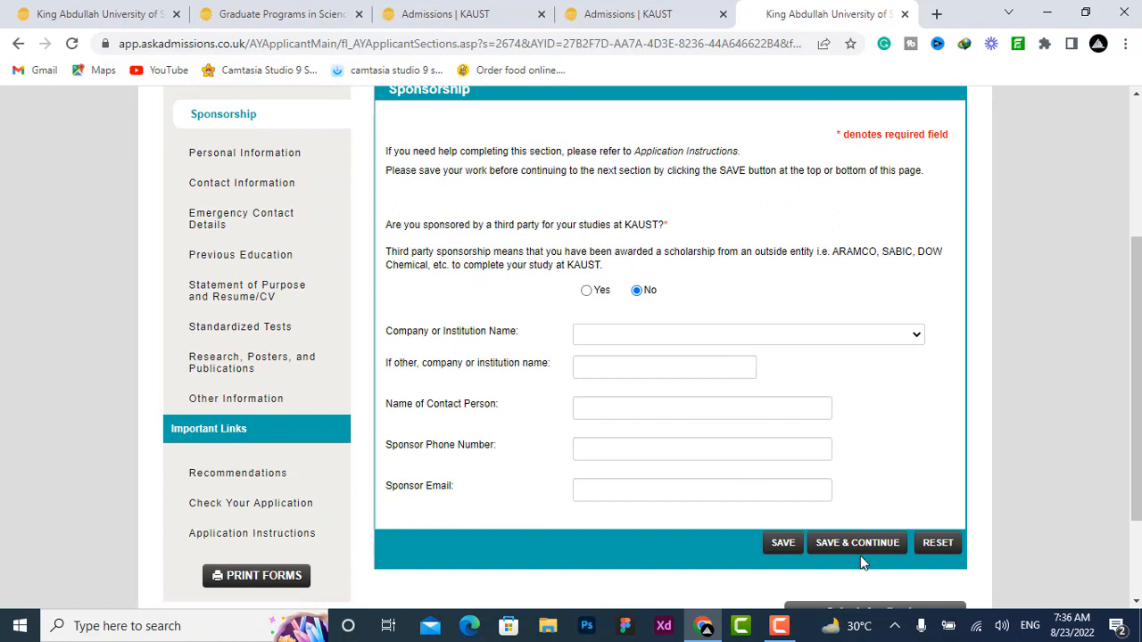
{"action": "scroll", "coordinate": [219, 533], "scroll_direction": "up", "scroll_amount": 1}
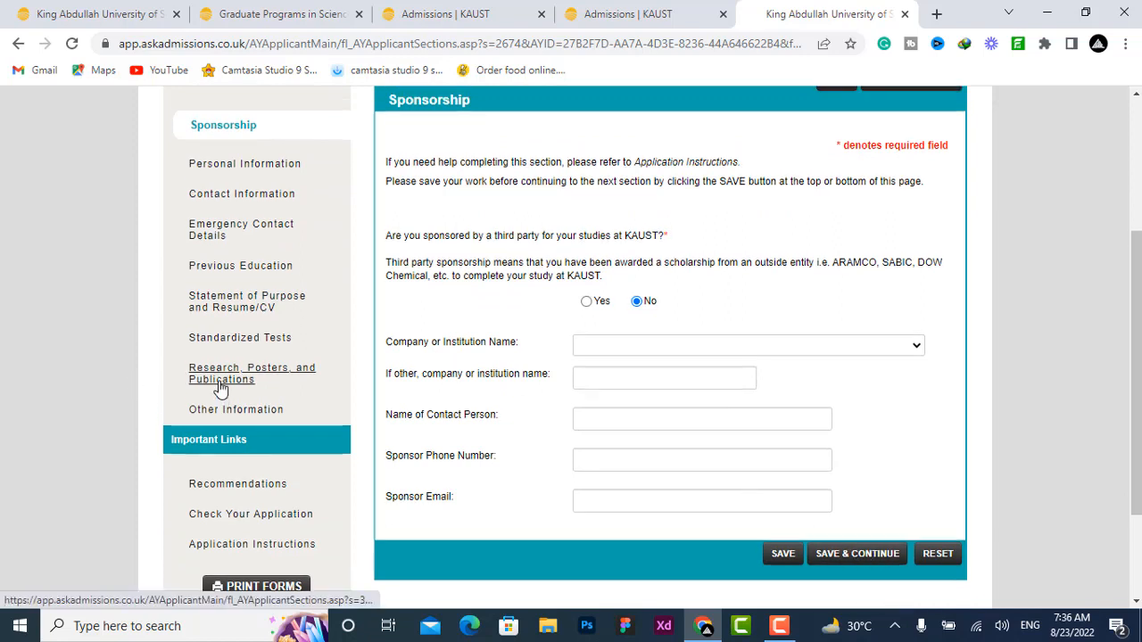
{"action": "left_click", "coordinate": [243, 239]}
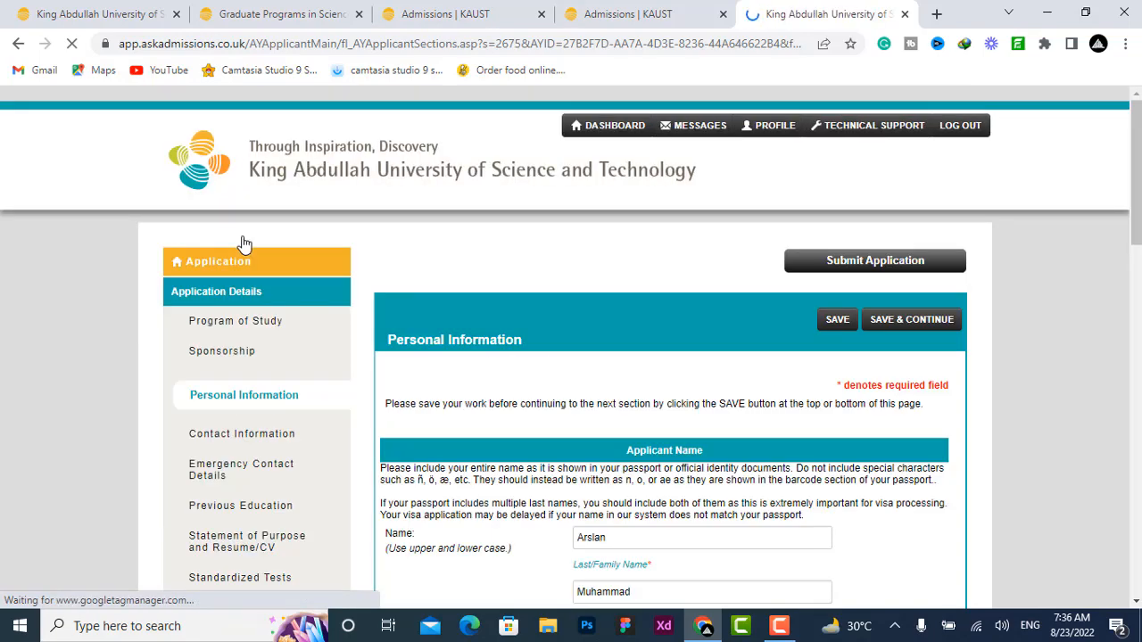
Step: Set citizenship to Pakistan in the Personal Information section
{"action": "scroll", "coordinate": [477, 300], "scroll_direction": "down", "scroll_amount": 3}
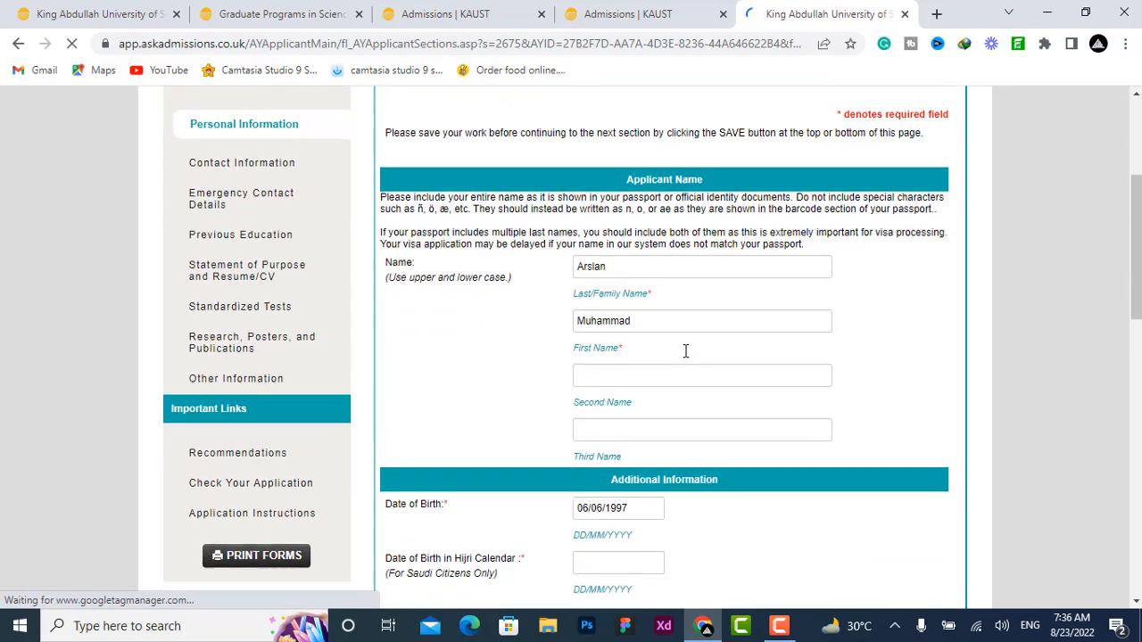
{"action": "scroll", "coordinate": [675, 352], "scroll_direction": "down", "scroll_amount": 3}
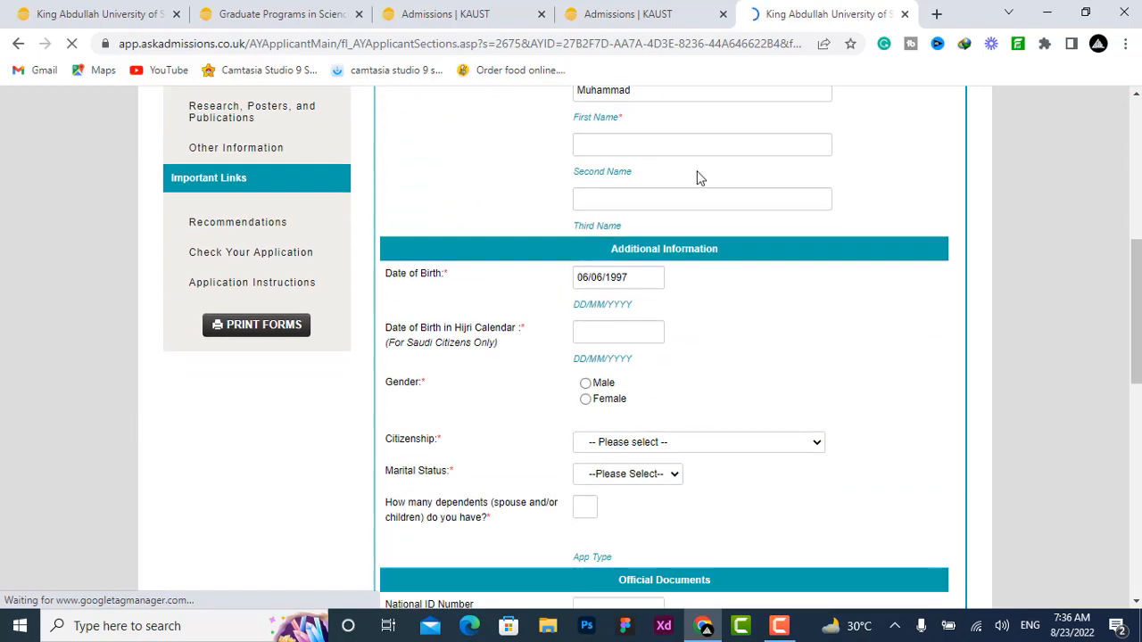
{"action": "scroll", "coordinate": [678, 171], "scroll_direction": "up", "scroll_amount": 1}
{"action": "scroll", "coordinate": [646, 196], "scroll_direction": "down", "scroll_amount": 1}
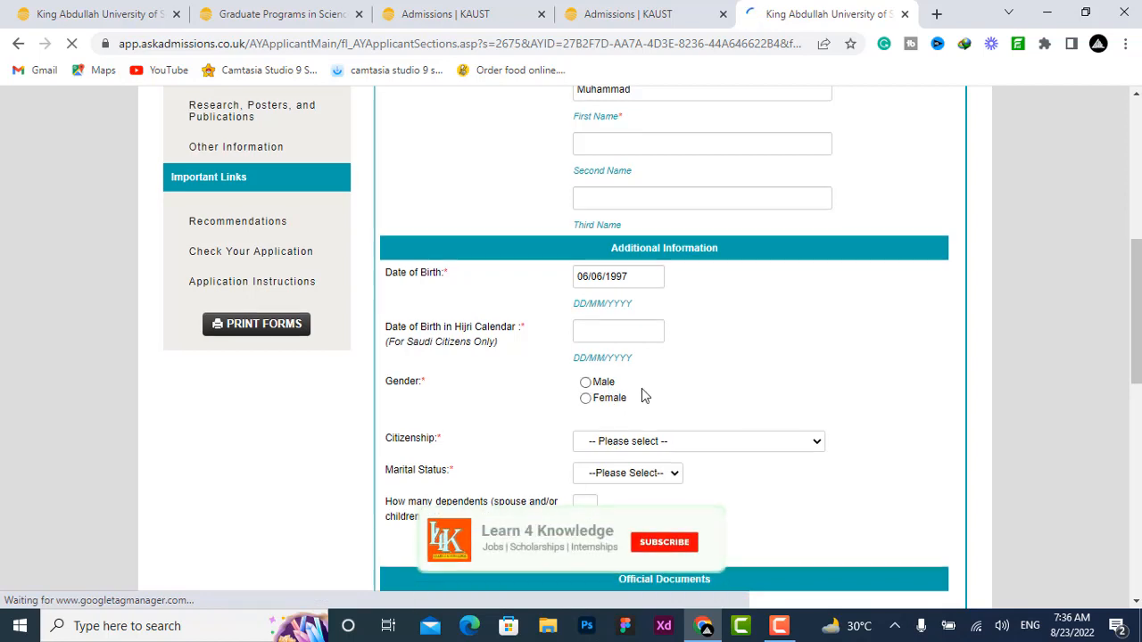
{"action": "scroll", "coordinate": [641, 388], "scroll_direction": "down", "scroll_amount": 2}
{"action": "left_click", "coordinate": [606, 281]}
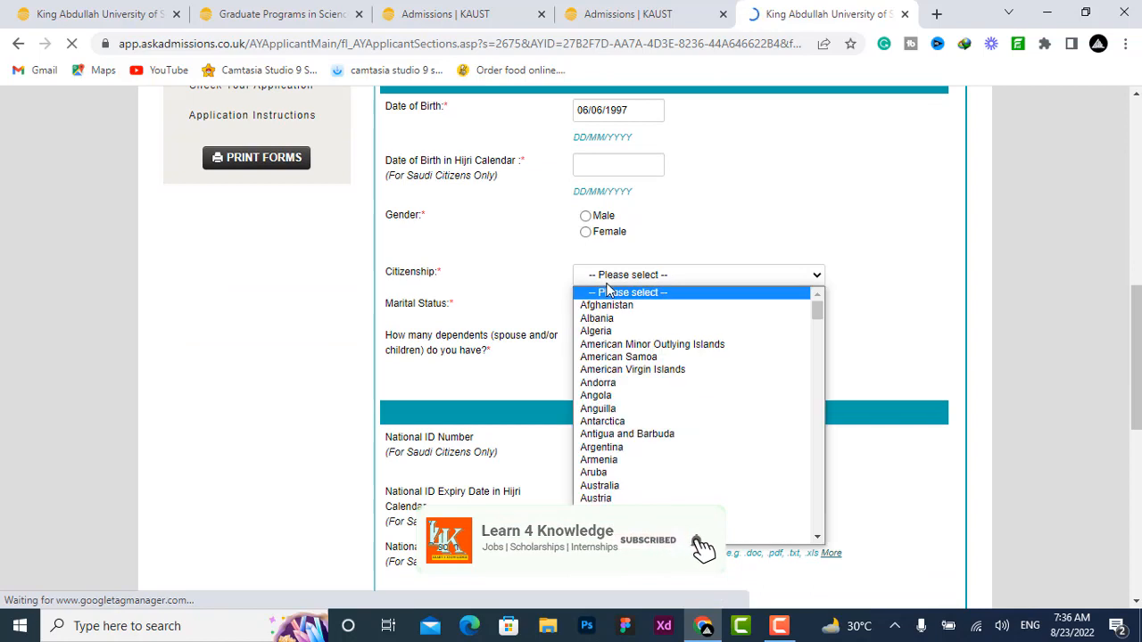
{"action": "key", "text": "p"}
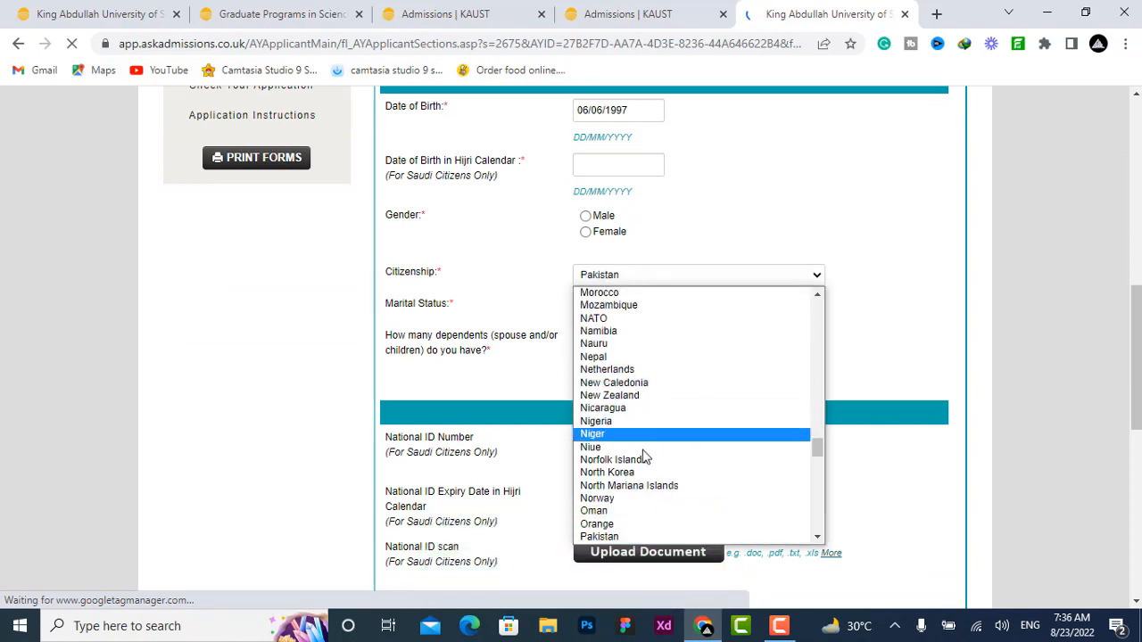
{"action": "left_click", "coordinate": [636, 533]}
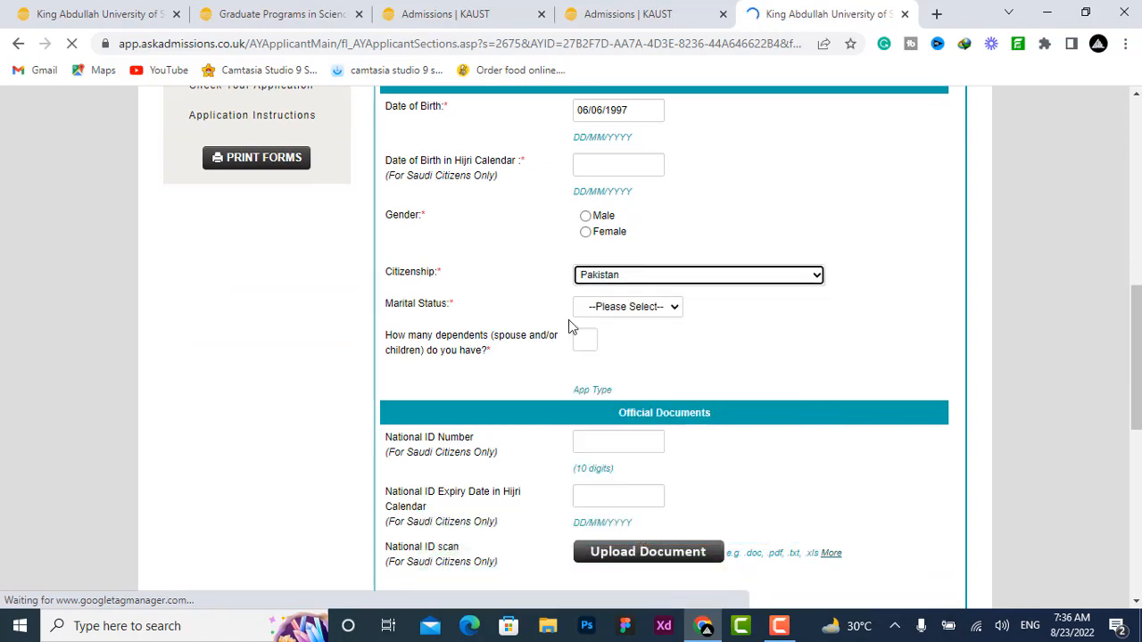
Step: Enter 0 as the number of dependents
{"action": "left_click", "coordinate": [590, 306]}
{"action": "left_click", "coordinate": [562, 296]}
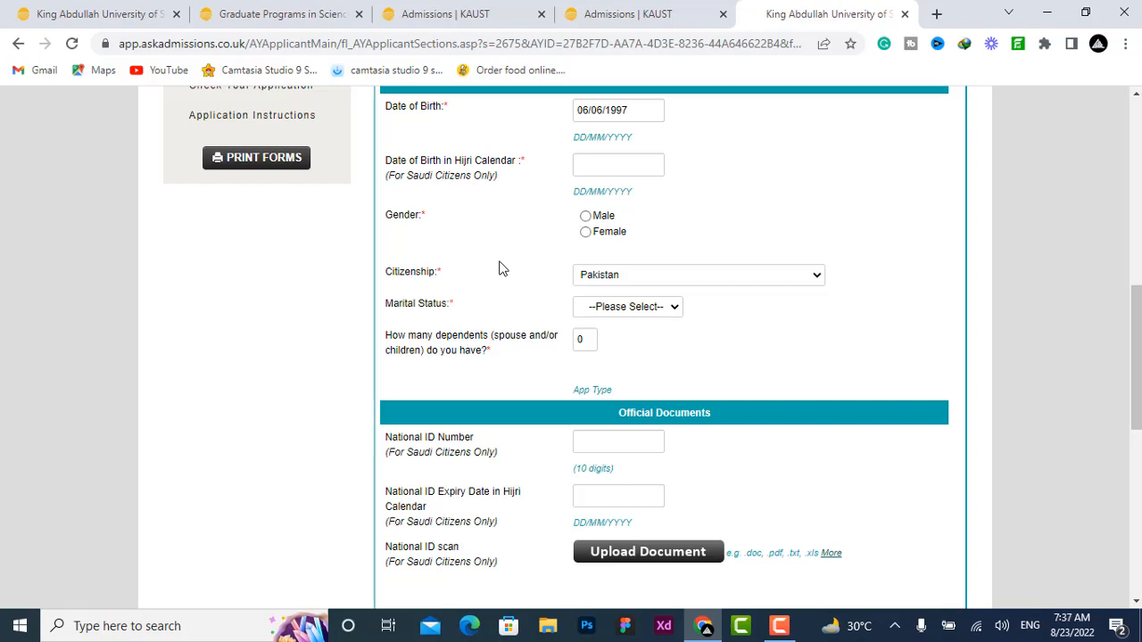
{"action": "scroll", "coordinate": [560, 324], "scroll_direction": "down", "scroll_amount": 4}
{"action": "scroll", "coordinate": [538, 306], "scroll_direction": "up", "scroll_amount": 2}
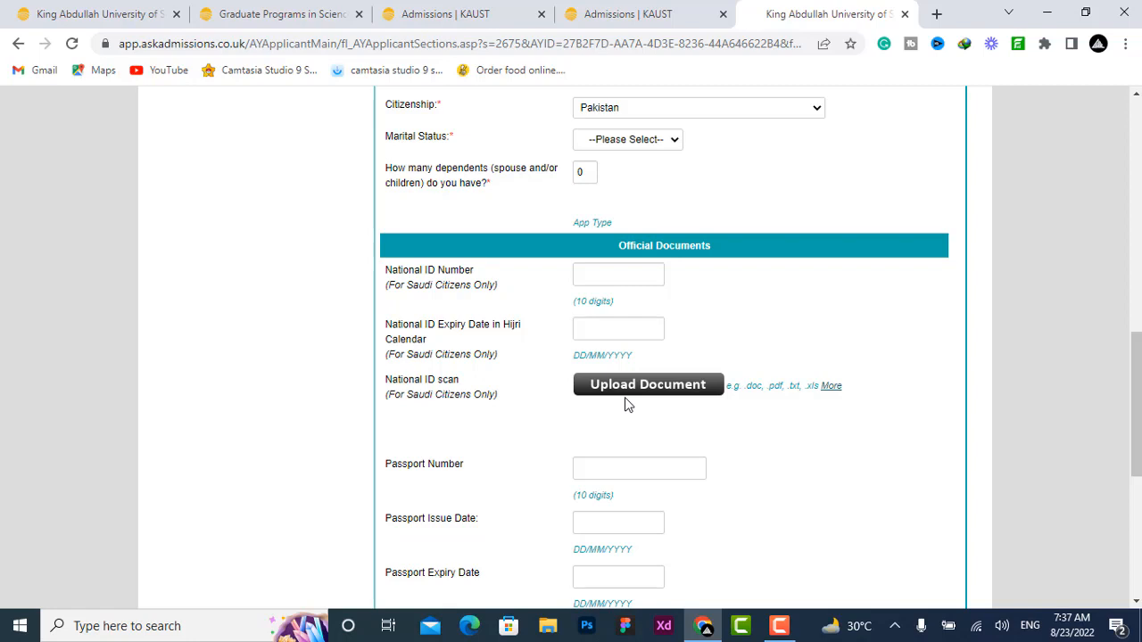
{"action": "scroll", "coordinate": [607, 473], "scroll_direction": "down", "scroll_amount": 2}
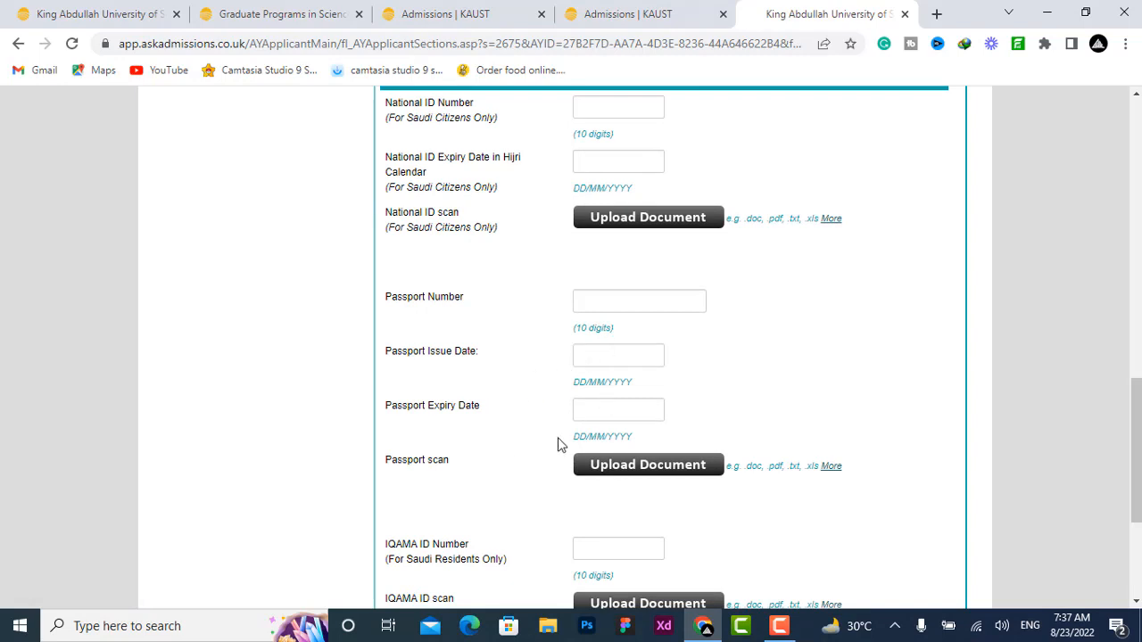
Step: Save the Personal Information section and move on to the Contact Information section
{"action": "scroll", "coordinate": [553, 437], "scroll_direction": "down", "scroll_amount": 1}
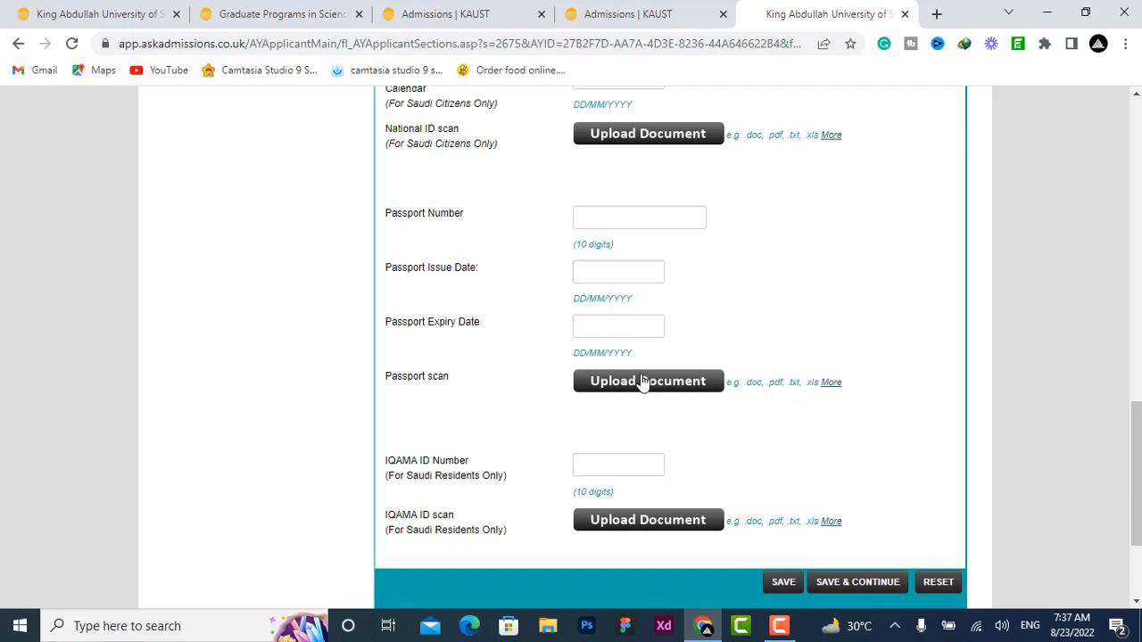
{"action": "scroll", "coordinate": [651, 382], "scroll_direction": "down", "scroll_amount": 3}
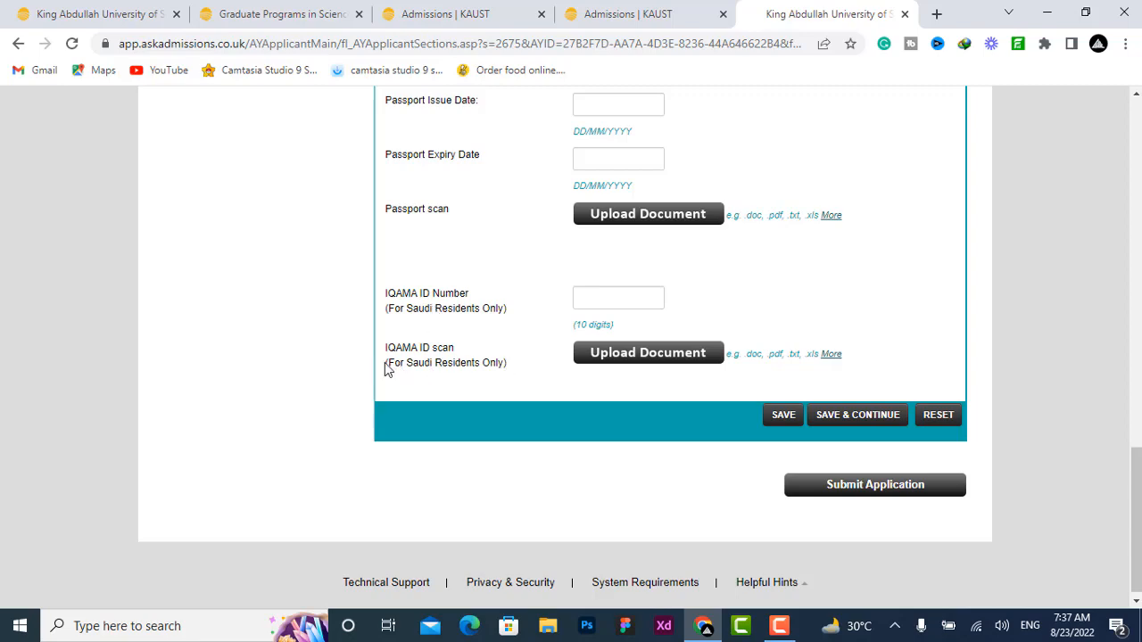
{"action": "left_click", "coordinate": [835, 416]}
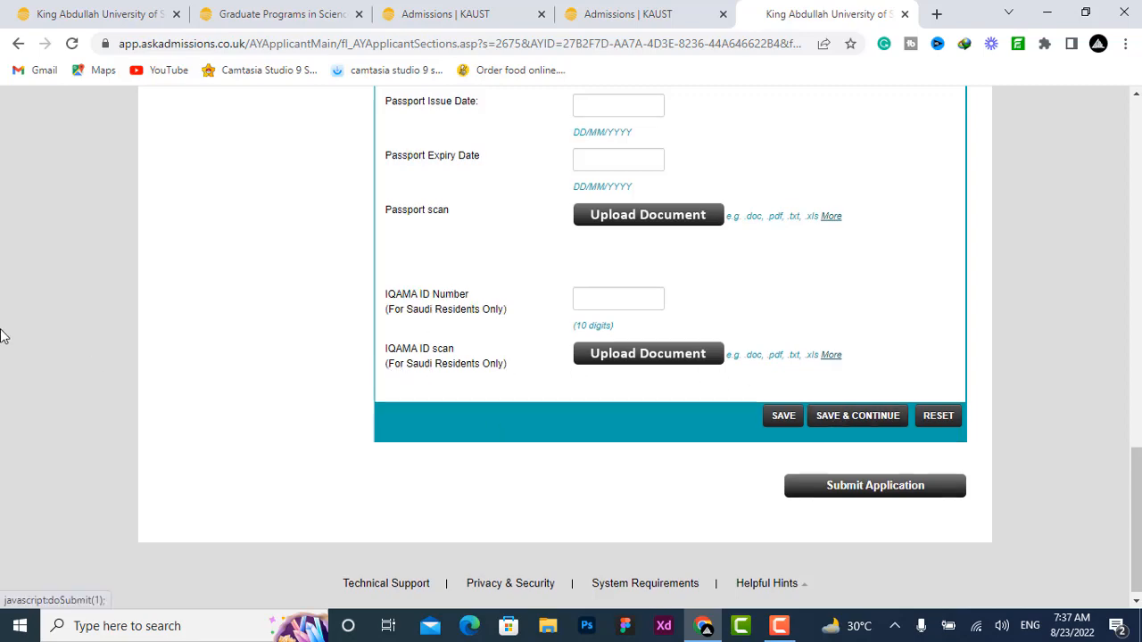
{"action": "scroll", "coordinate": [79, 345], "scroll_direction": "up", "scroll_amount": 5}
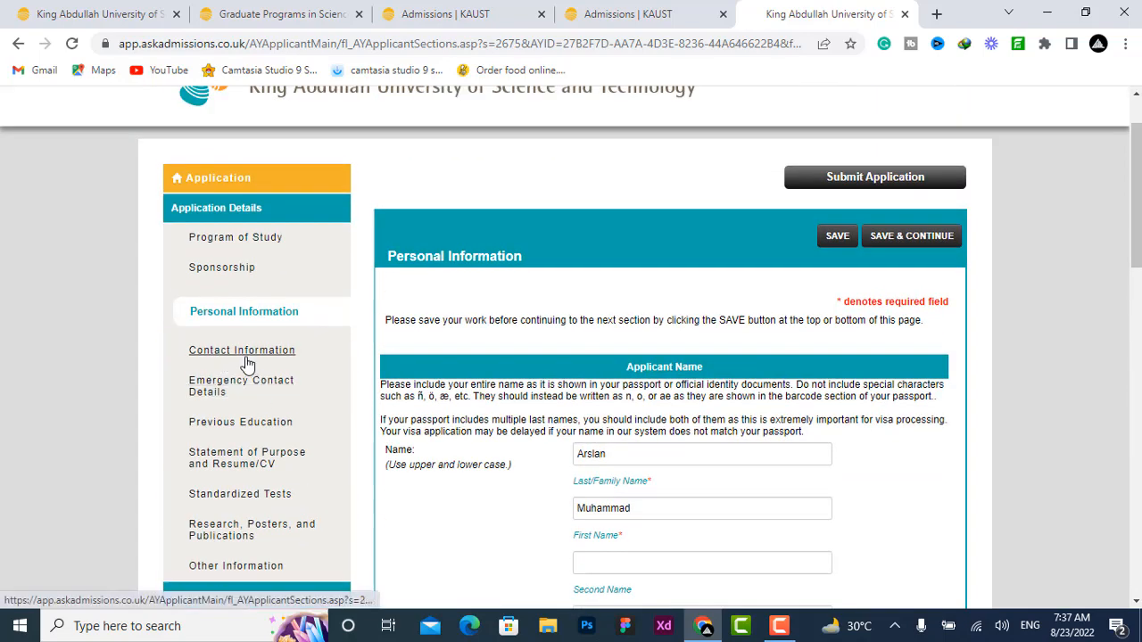
{"action": "left_click", "coordinate": [242, 354]}
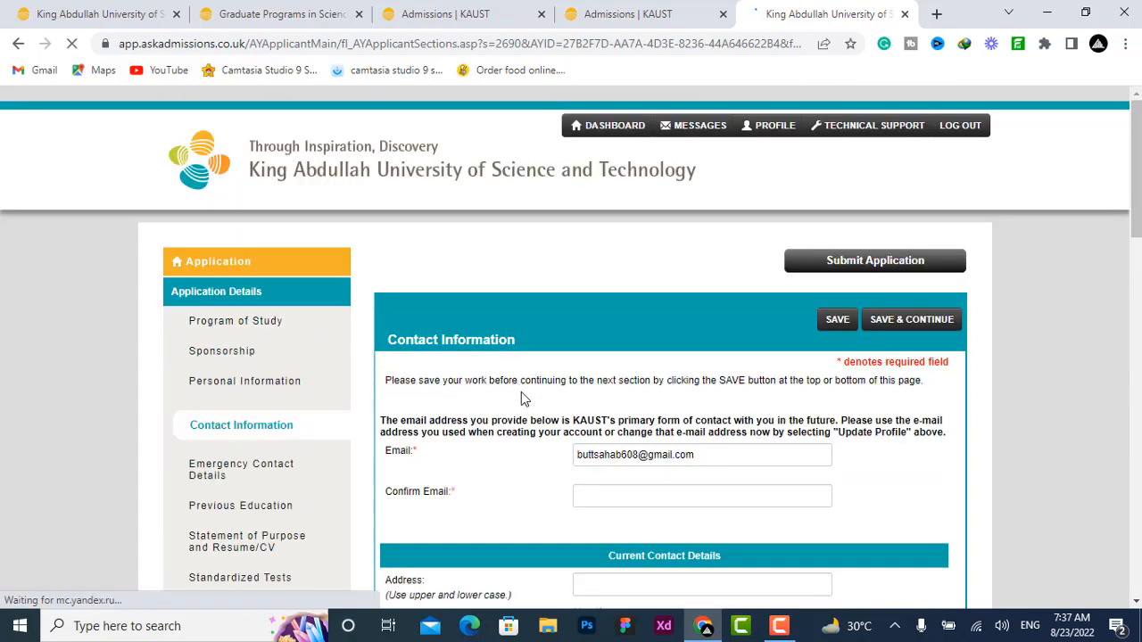
Step: Set the country of the current contact address to Pakistan
{"action": "scroll", "coordinate": [557, 252], "scroll_direction": "down", "scroll_amount": 2}
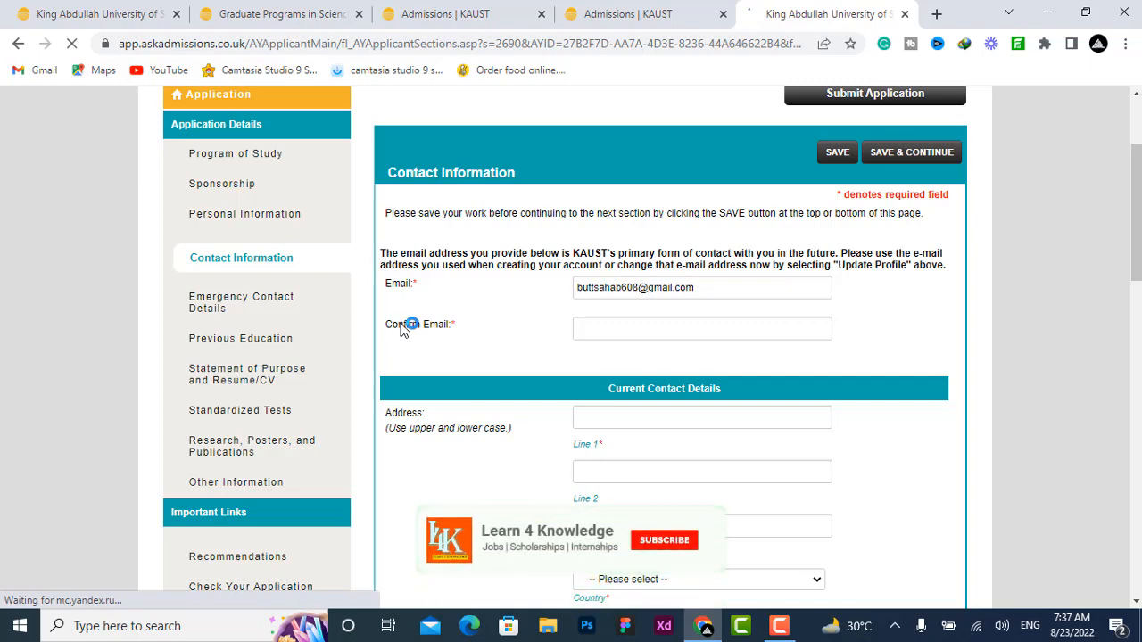
{"action": "scroll", "coordinate": [405, 327], "scroll_direction": "down", "scroll_amount": 1}
{"action": "scroll", "coordinate": [616, 343], "scroll_direction": "down", "scroll_amount": 1}
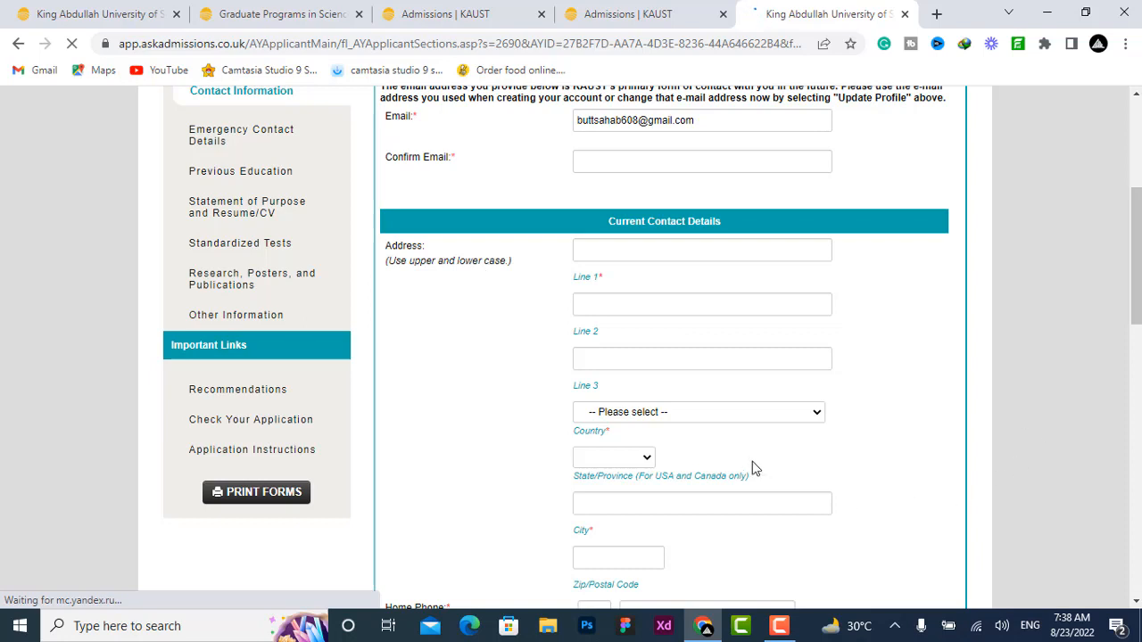
{"action": "left_click", "coordinate": [757, 417]}
{"action": "scroll", "coordinate": [714, 223], "scroll_direction": "down", "scroll_amount": 4}
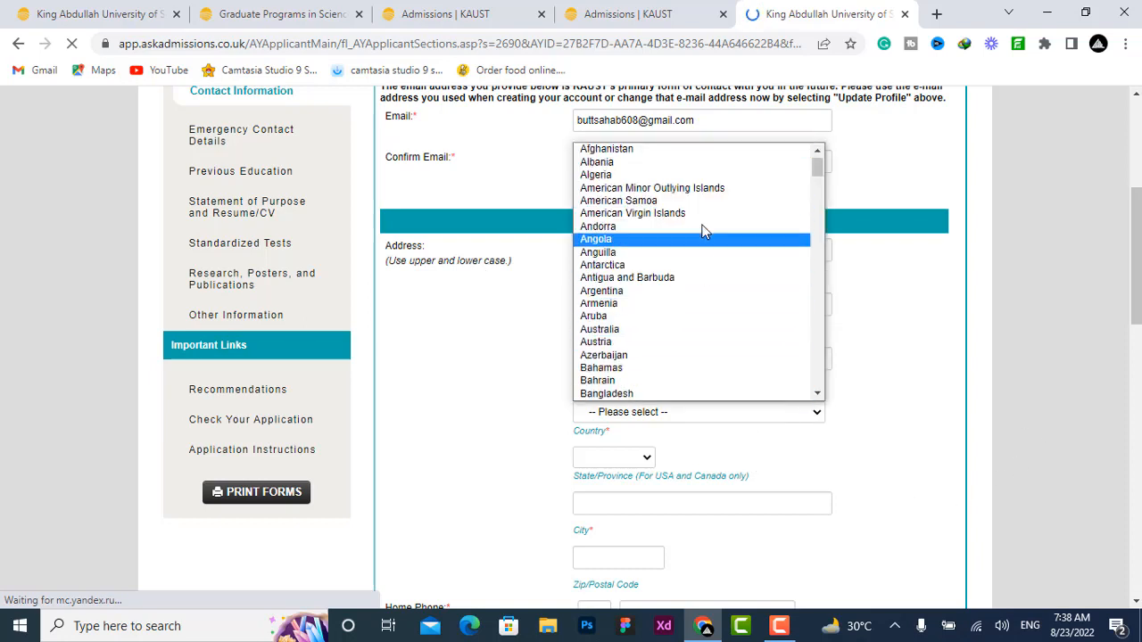
{"action": "left_click", "coordinate": [476, 351]}
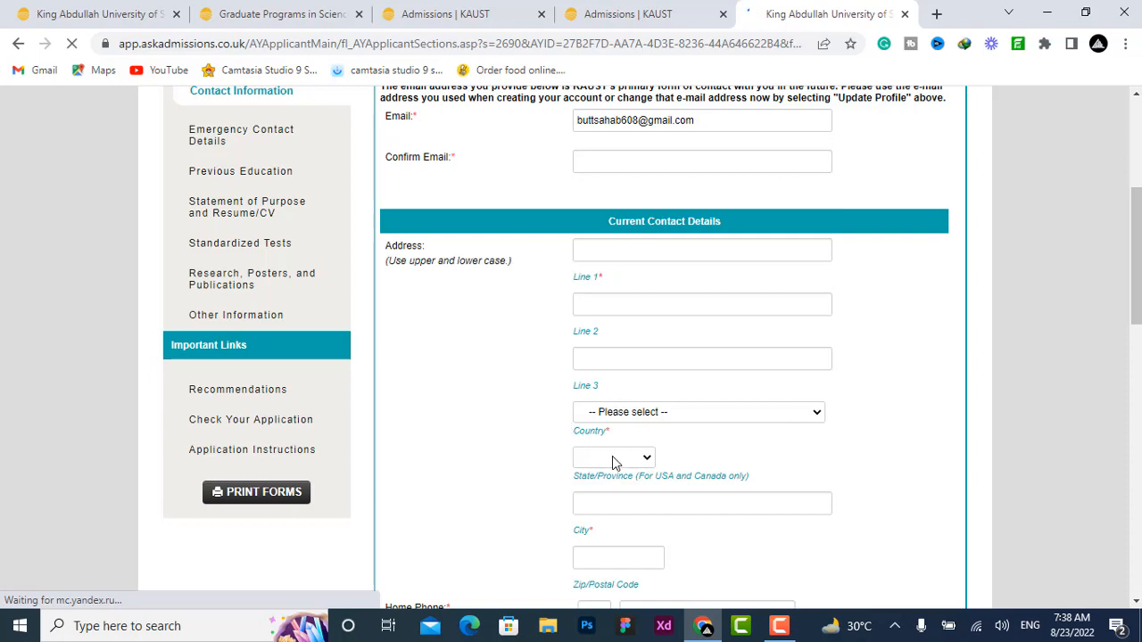
{"action": "left_click", "coordinate": [631, 461]}
{"action": "left_click", "coordinate": [635, 460]}
{"action": "left_click", "coordinate": [651, 414]}
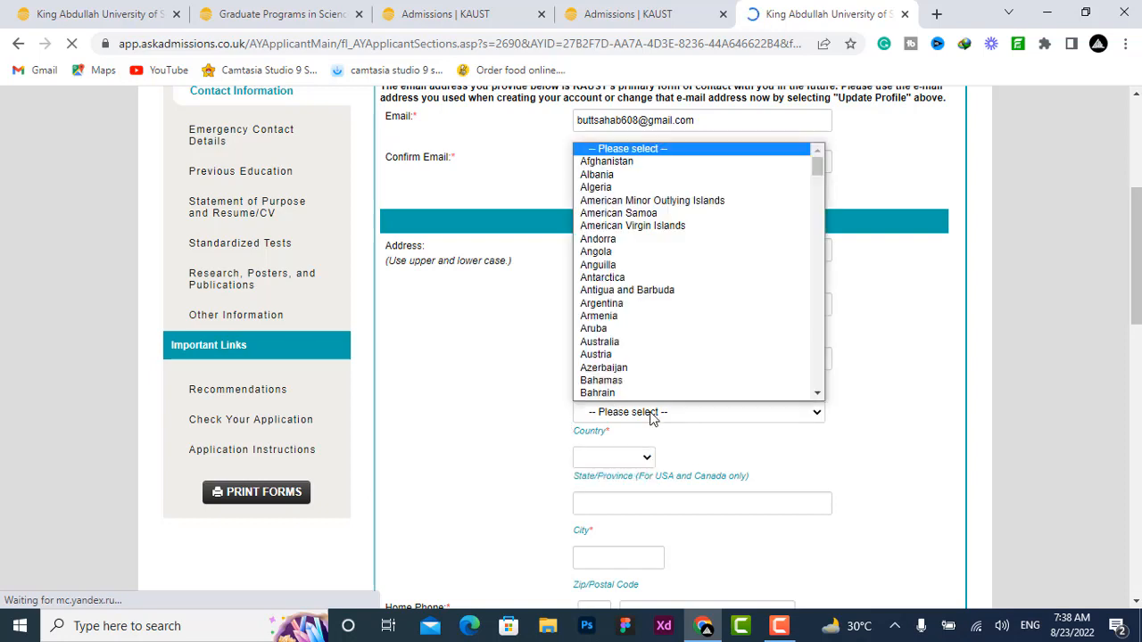
{"action": "key", "text": "p"}
{"action": "left_click", "coordinate": [651, 417]}
{"action": "left_click", "coordinate": [651, 416]}
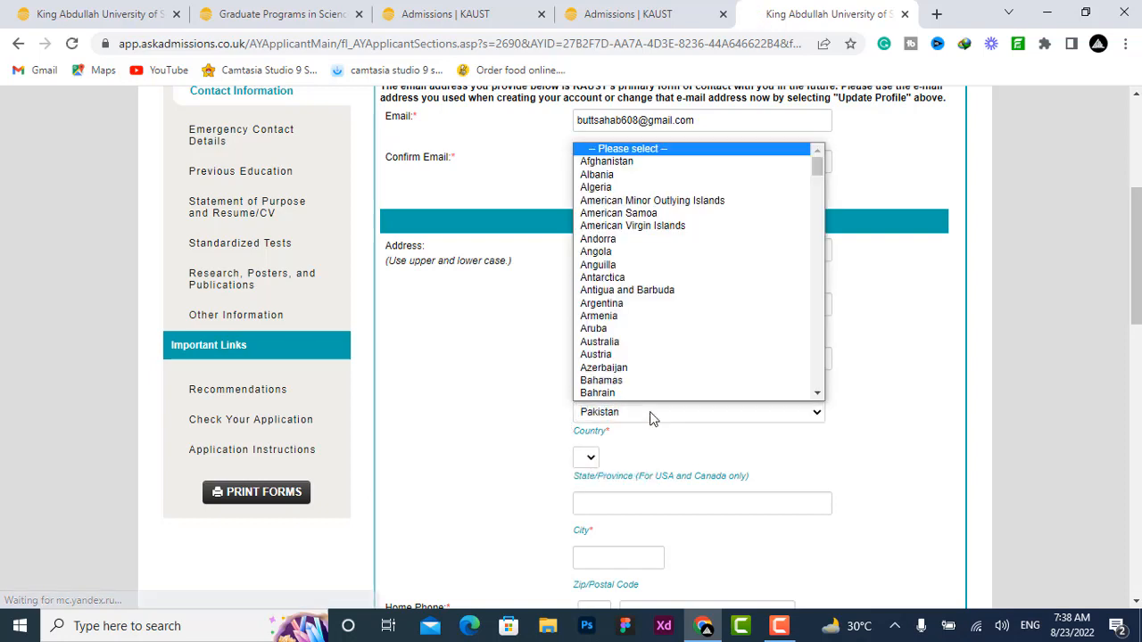
{"action": "left_click", "coordinate": [534, 431]}
{"action": "left_click", "coordinate": [584, 457]}
{"action": "left_click", "coordinate": [586, 458]}
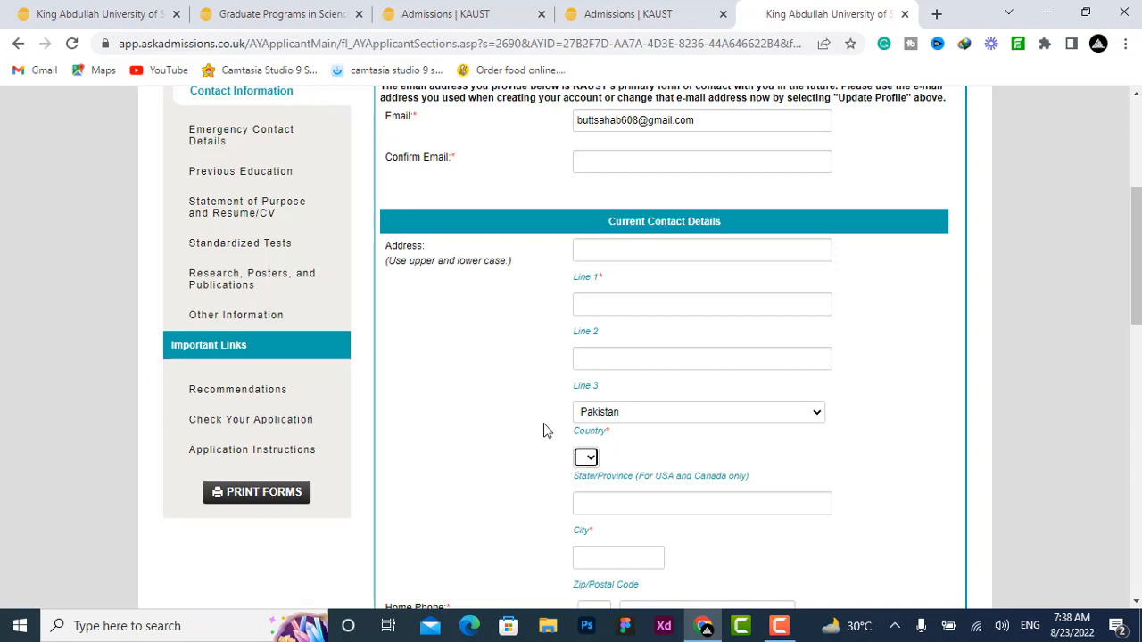
Step: Review the remaining Contact Information fields and open the Emergency Contact Details section
{"action": "scroll", "coordinate": [546, 429], "scroll_direction": "down", "scroll_amount": 3}
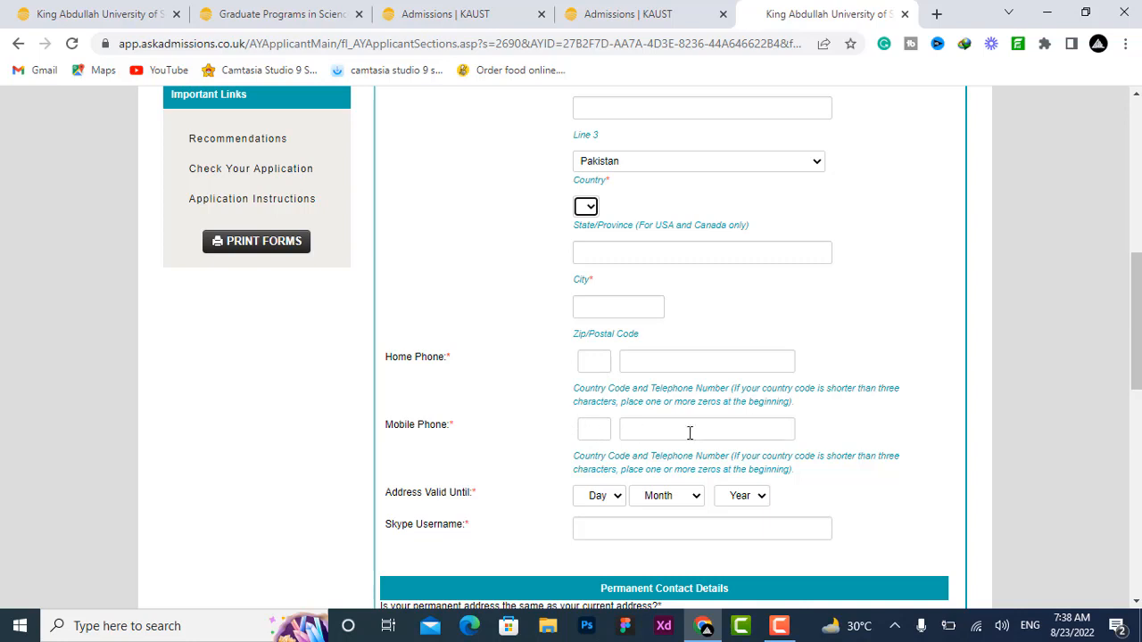
{"action": "scroll", "coordinate": [589, 401], "scroll_direction": "down", "scroll_amount": 2}
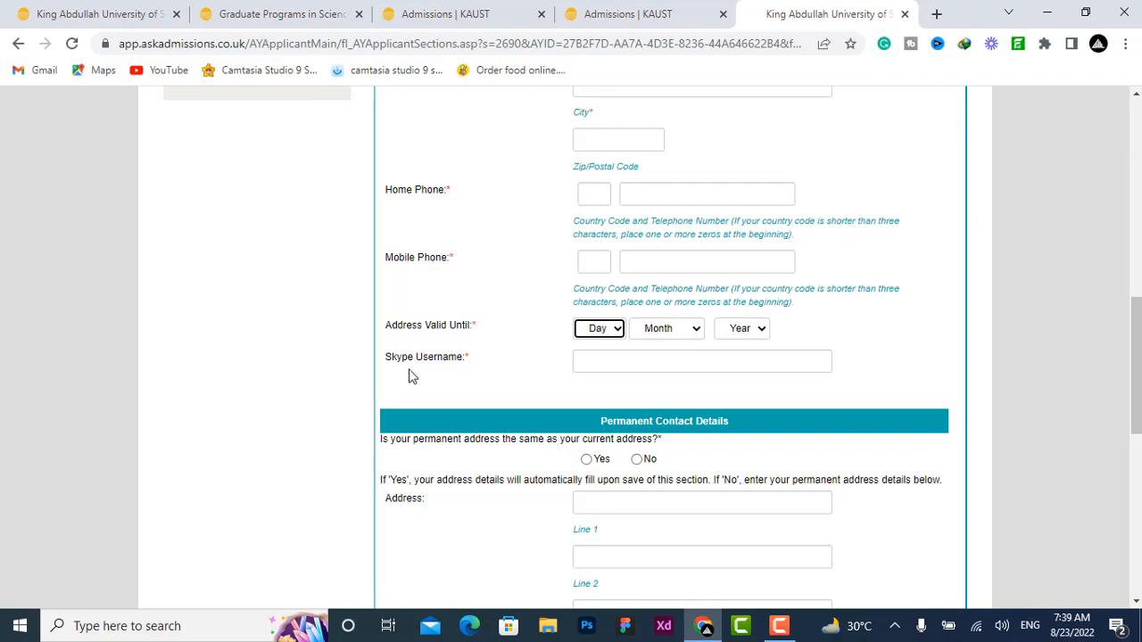
{"action": "scroll", "coordinate": [616, 355], "scroll_direction": "down", "scroll_amount": 3}
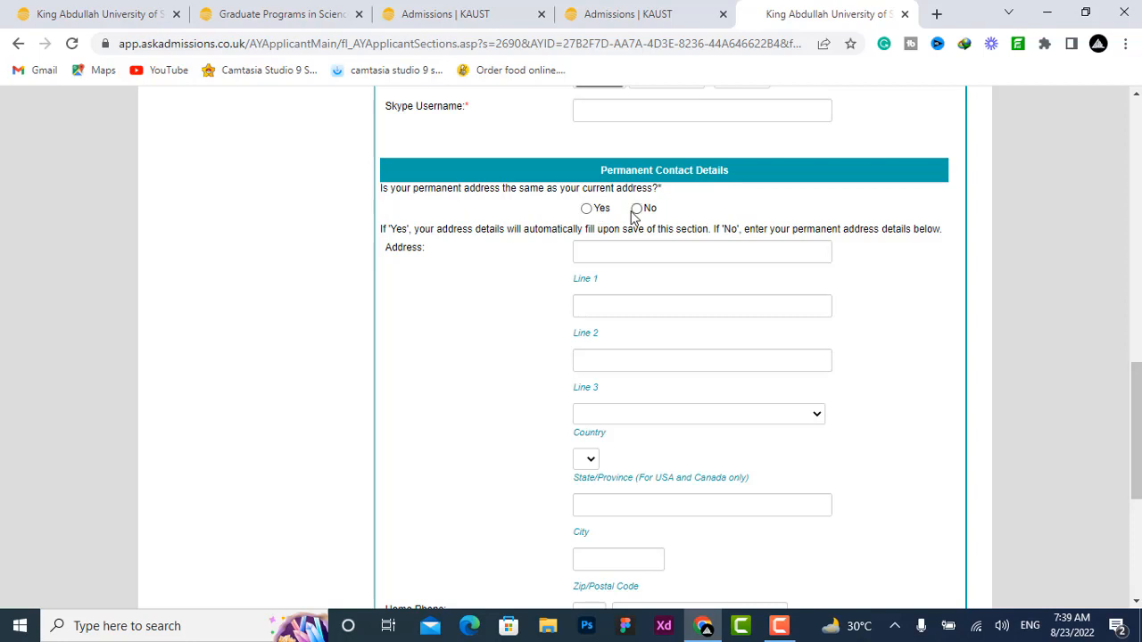
{"action": "scroll", "coordinate": [642, 287], "scroll_direction": "down", "scroll_amount": 3}
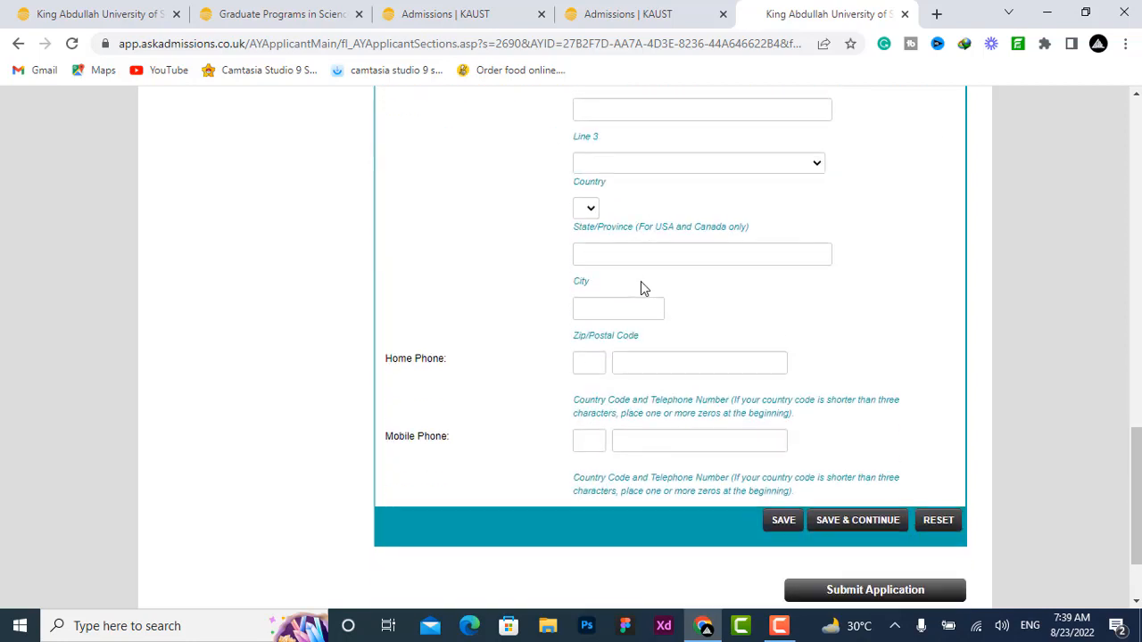
{"action": "scroll", "coordinate": [644, 287], "scroll_direction": "down", "scroll_amount": 2}
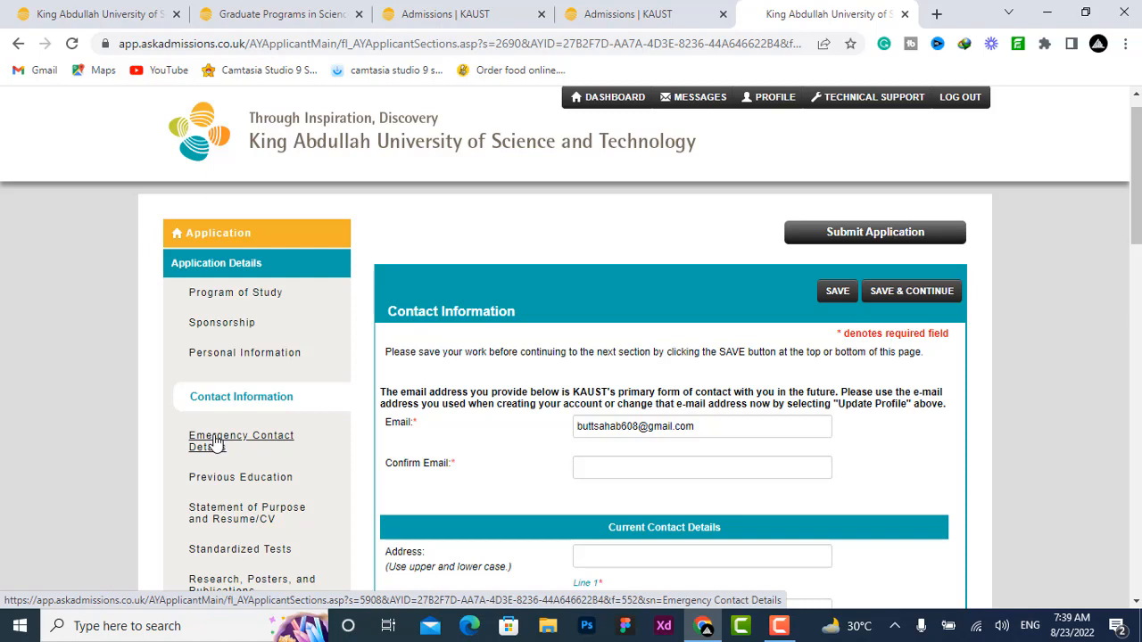
{"action": "left_click", "coordinate": [216, 447]}
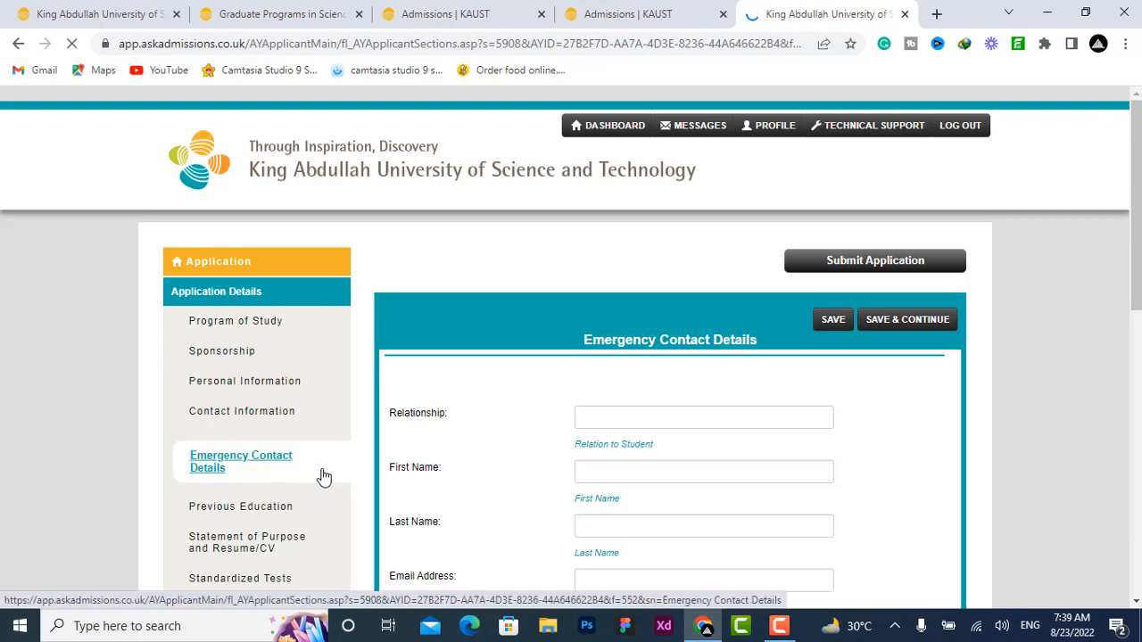
Step: Go through the Emergency Contact Details fields and open the Previous Education section
{"action": "scroll", "coordinate": [493, 444], "scroll_direction": "down", "scroll_amount": 2}
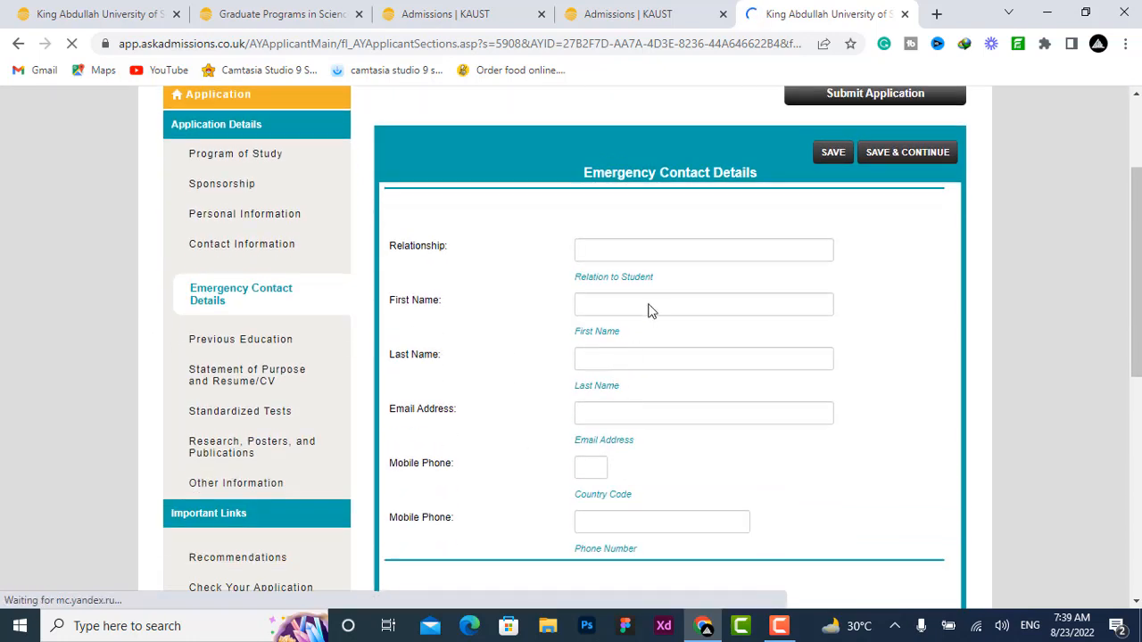
{"action": "left_click", "coordinate": [654, 250]}
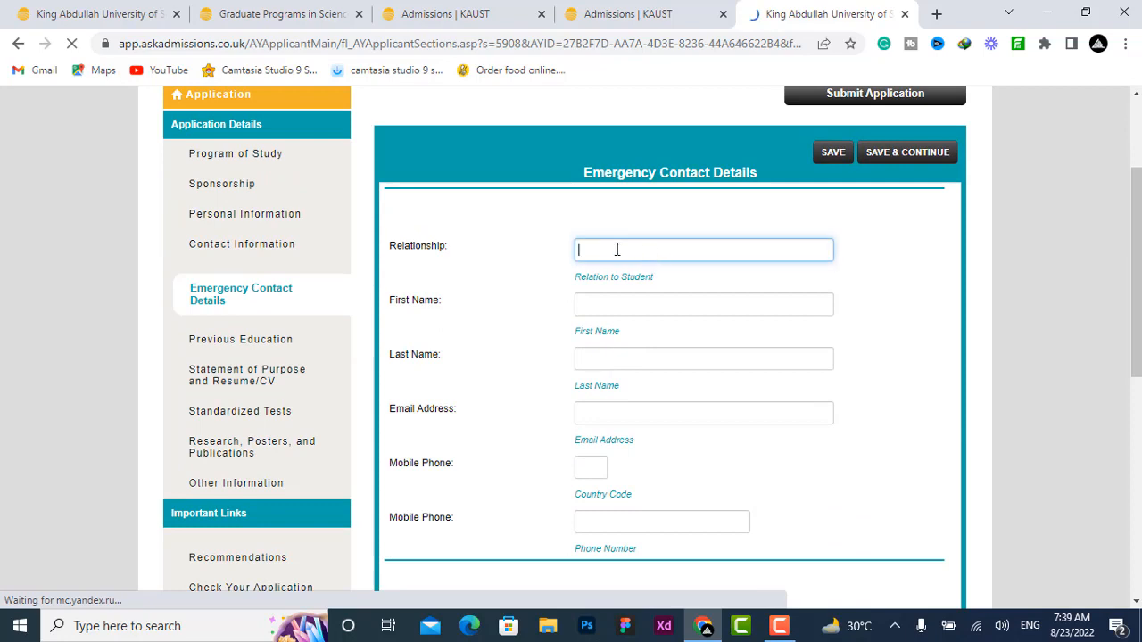
{"action": "left_click", "coordinate": [589, 303]}
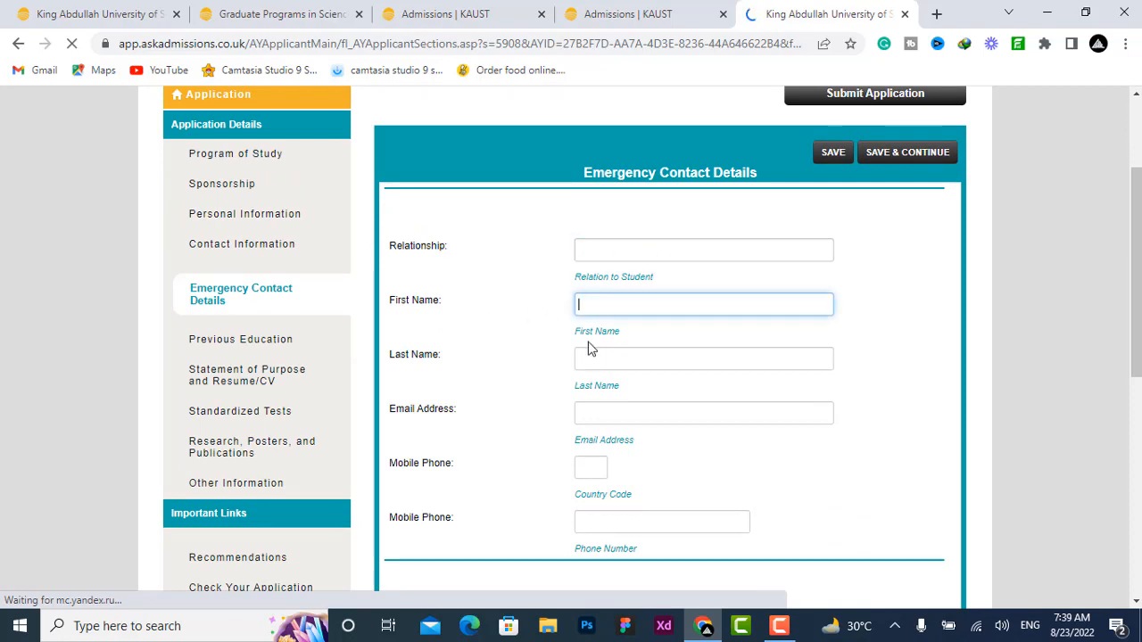
{"action": "left_click", "coordinate": [592, 412]}
{"action": "left_click", "coordinate": [586, 464]}
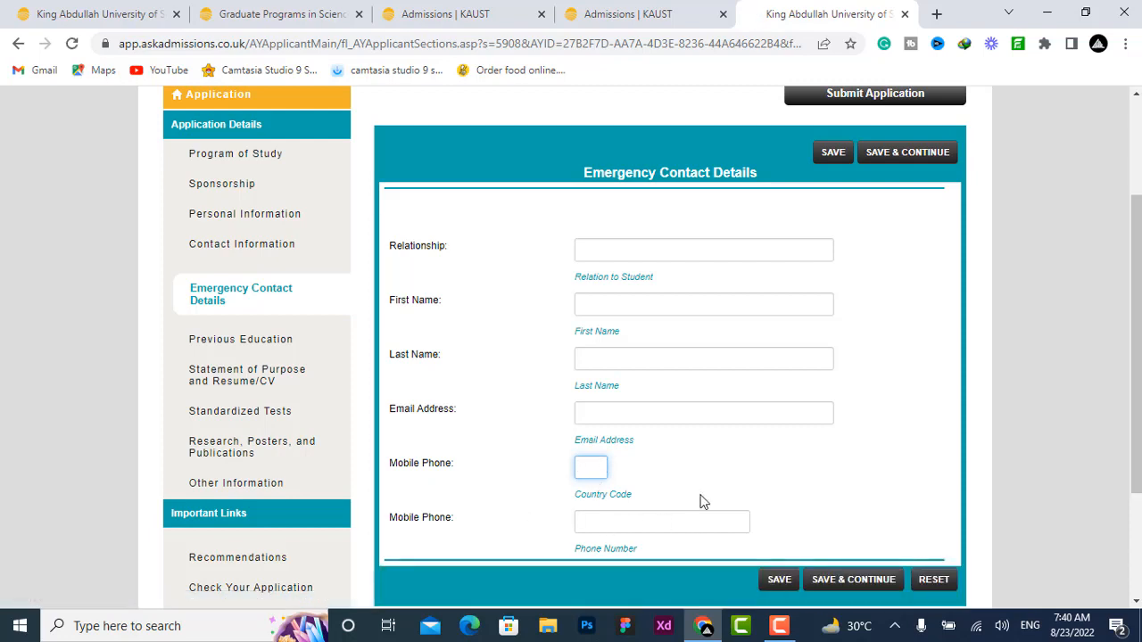
{"action": "scroll", "coordinate": [777, 477], "scroll_direction": "down", "scroll_amount": 2}
{"action": "left_click", "coordinate": [884, 408]}
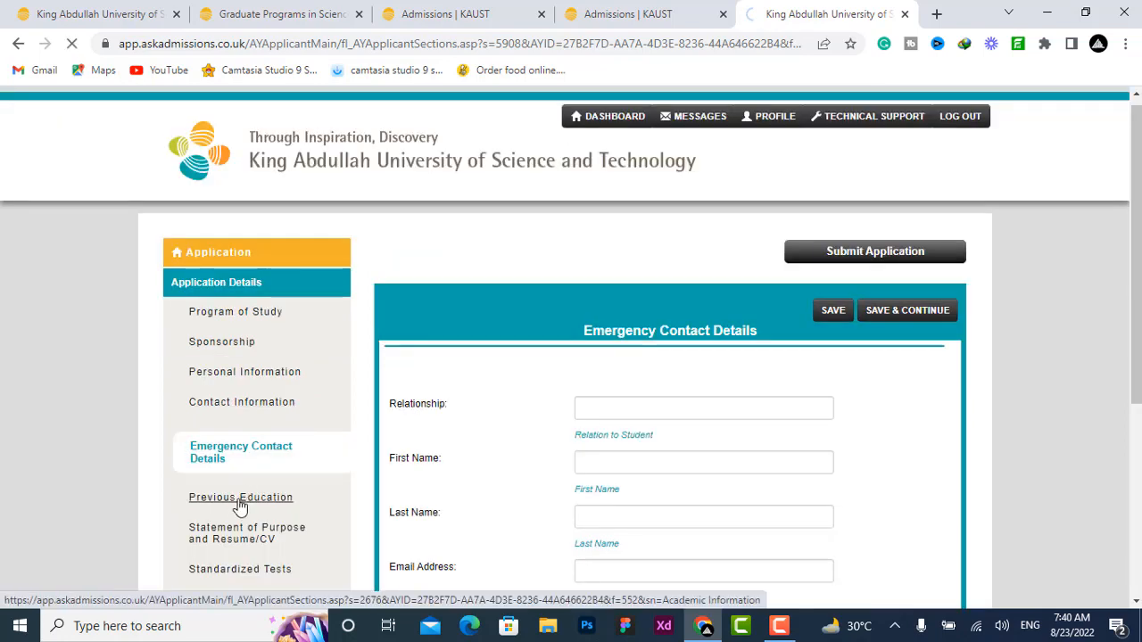
{"action": "left_click", "coordinate": [237, 506]}
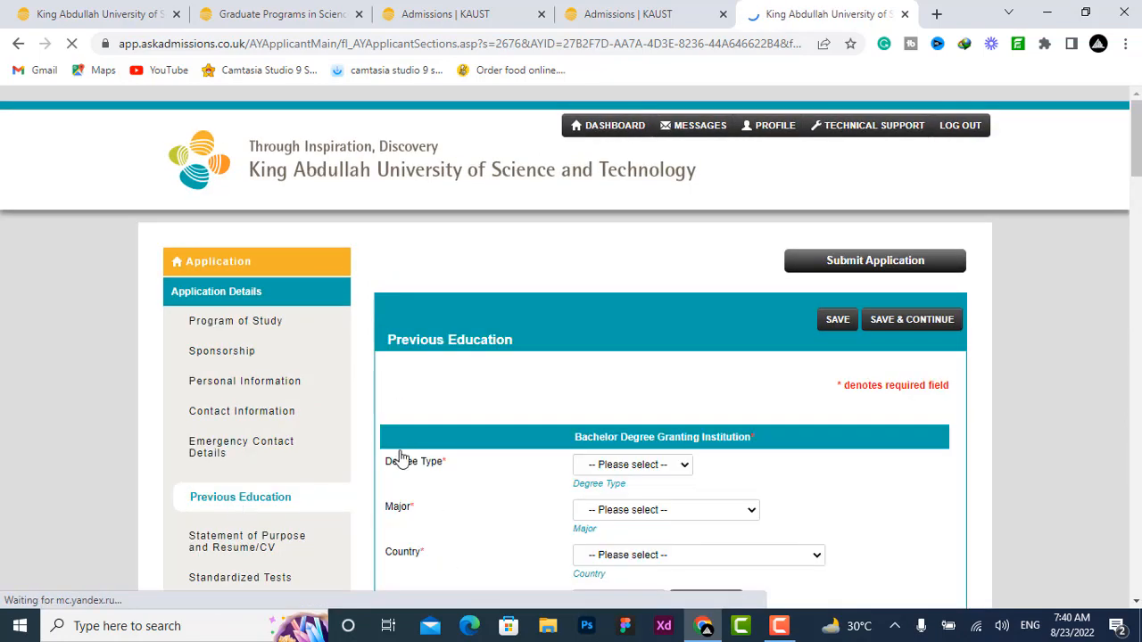
Step: Set the bachelor degree major to Bioethics in the Previous Education section
{"action": "scroll", "coordinate": [498, 401], "scroll_direction": "down", "scroll_amount": 2}
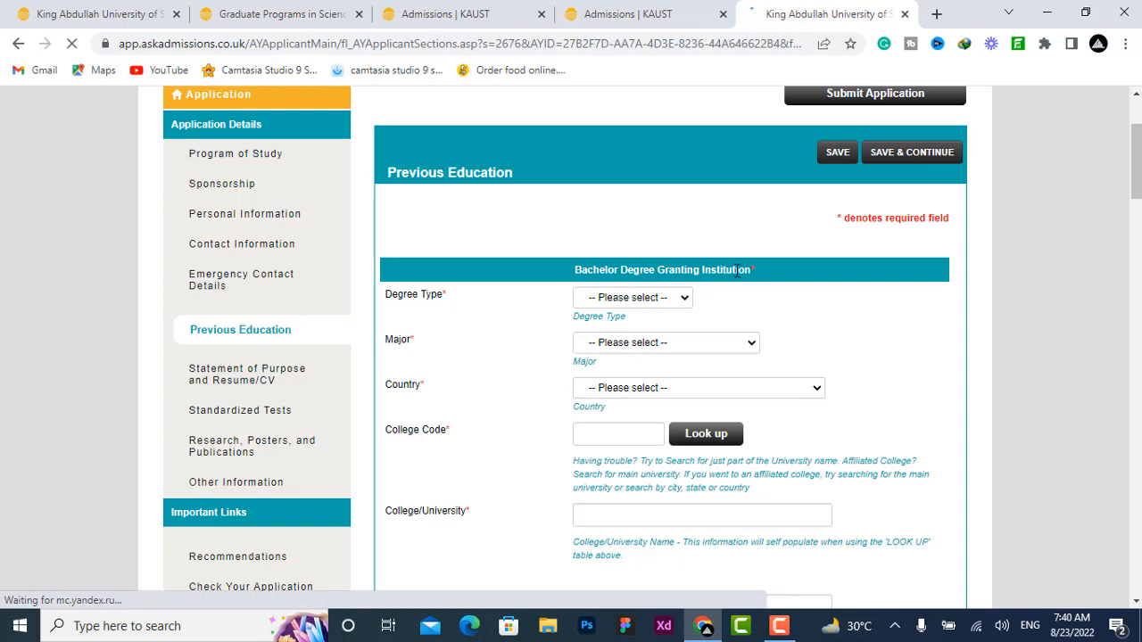
{"action": "left_click", "coordinate": [662, 301]}
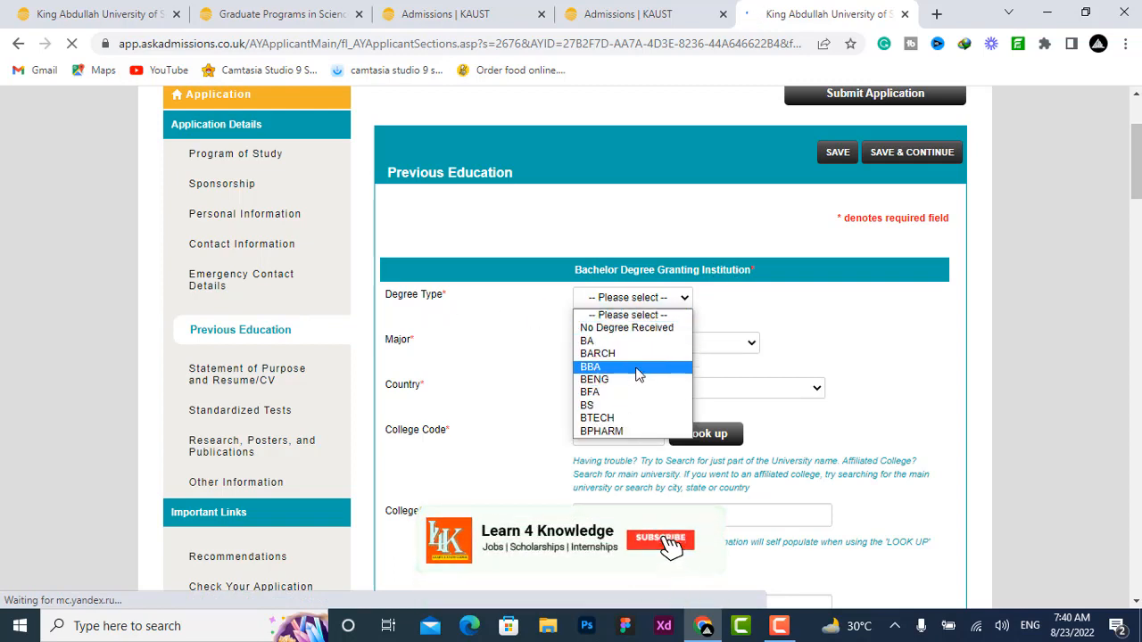
{"action": "left_click", "coordinate": [546, 339]}
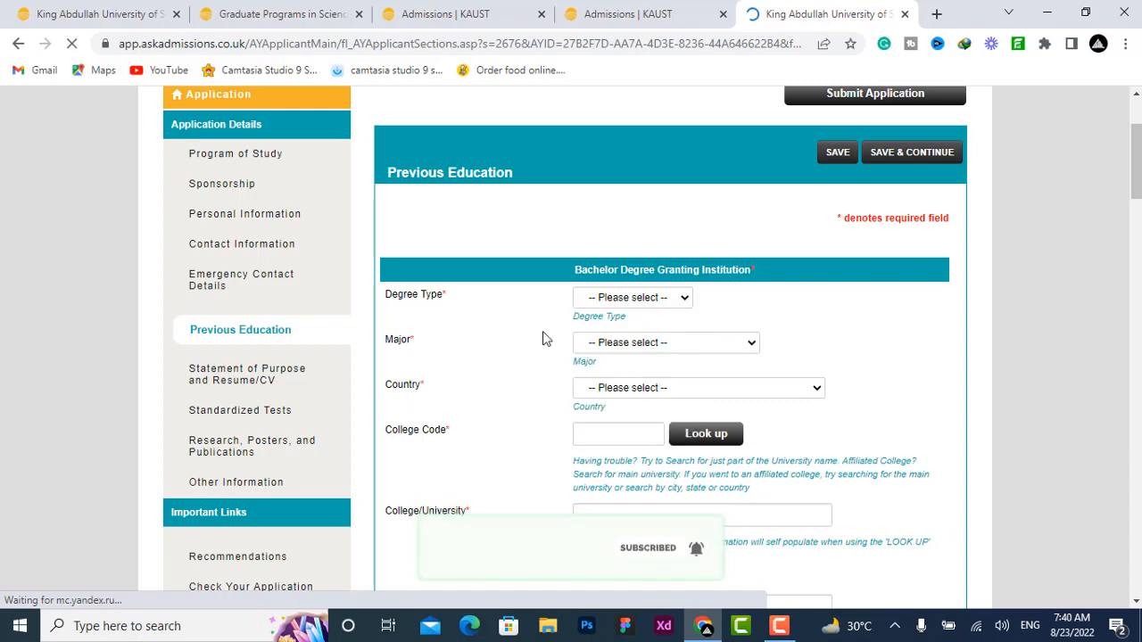
{"action": "left_click", "coordinate": [666, 342]}
{"action": "left_click", "coordinate": [624, 259]}
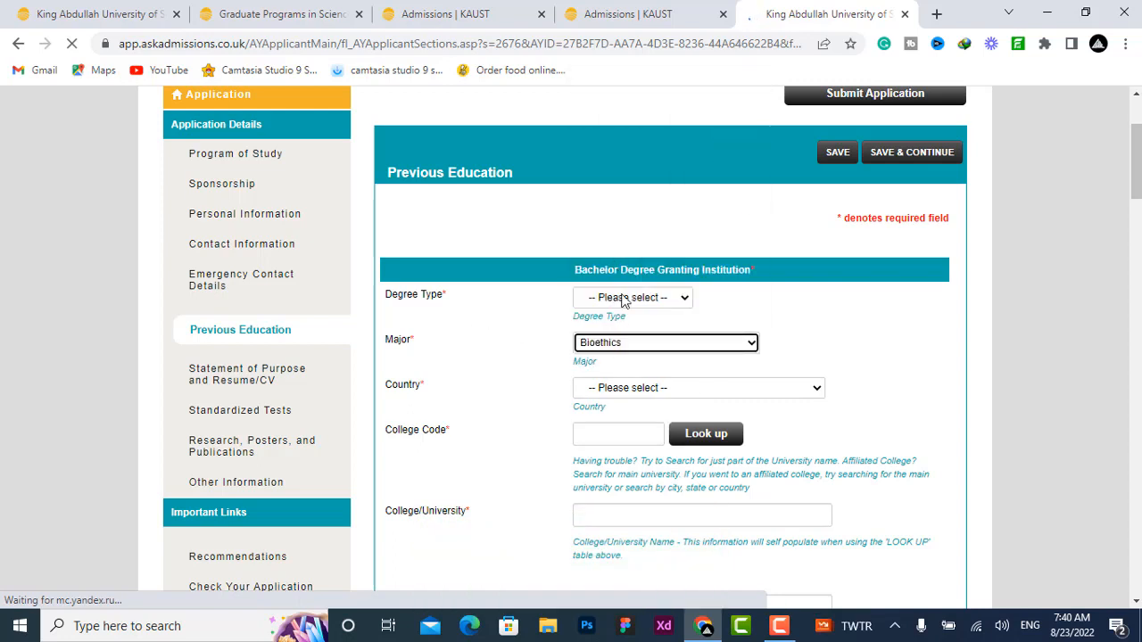
{"action": "left_click", "coordinate": [610, 390]}
{"action": "left_click", "coordinate": [485, 365]}
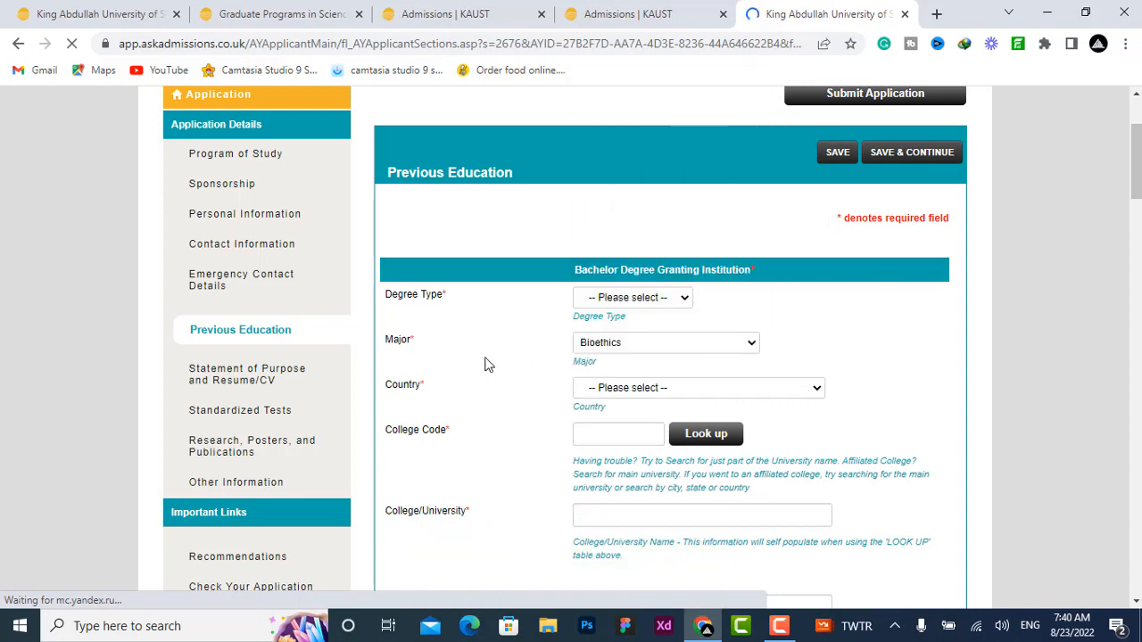
Step: Read the college code hint and scroll through the remaining bachelor degree fields
{"action": "scroll", "coordinate": [497, 344], "scroll_direction": "down", "scroll_amount": 1}
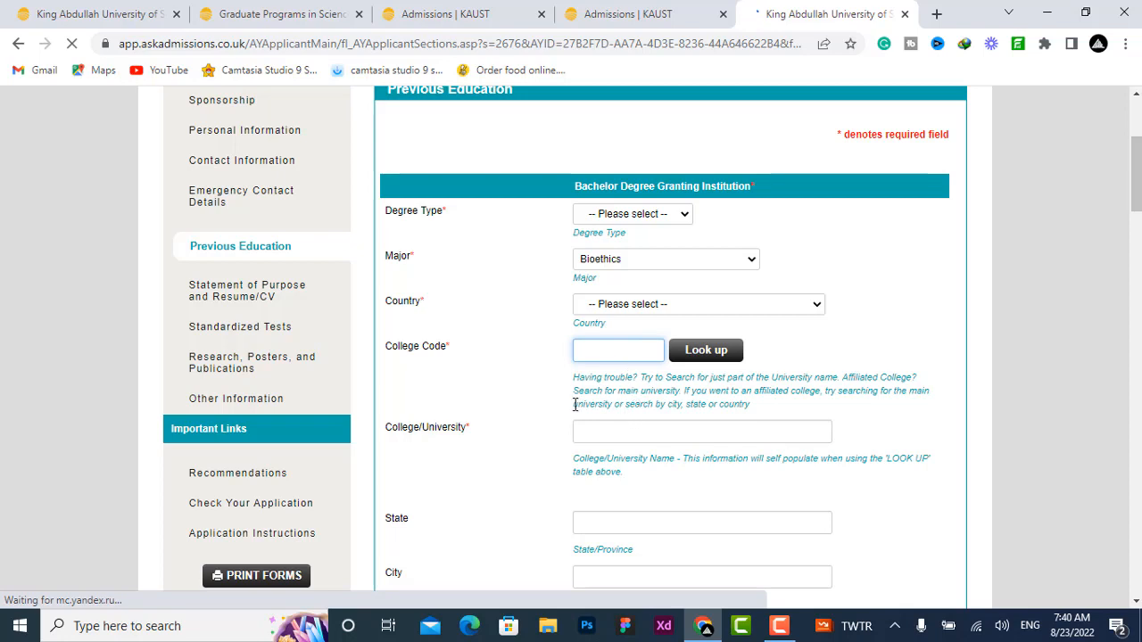
{"action": "left_click_drag", "start_coordinate": [751, 404], "coordinate": [608, 373]}
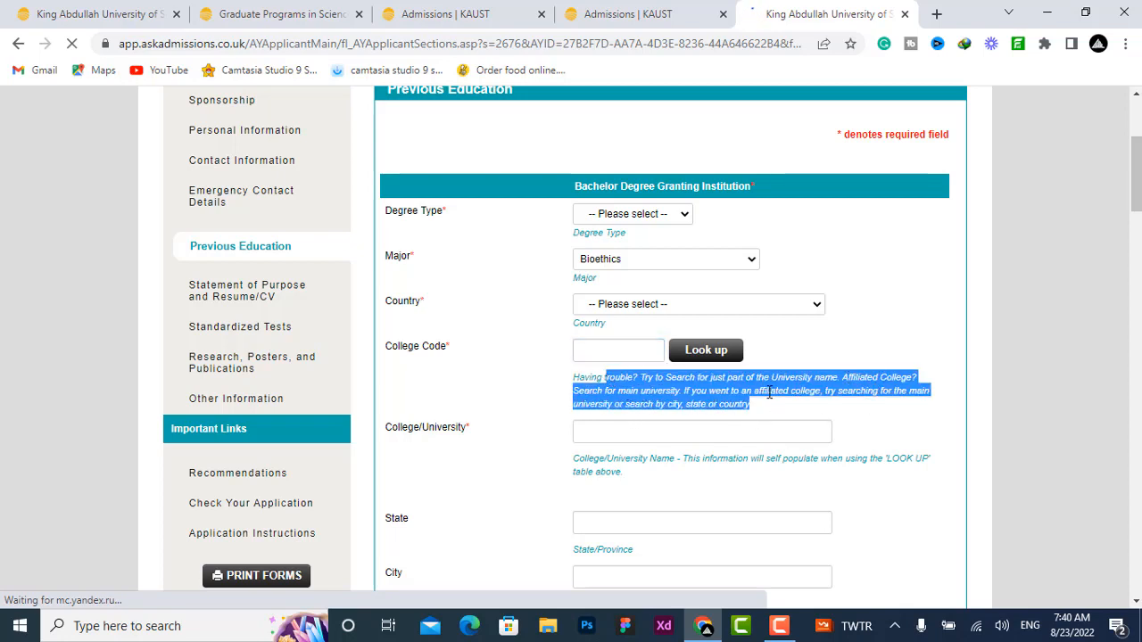
{"action": "left_click", "coordinate": [489, 363]}
{"action": "scroll", "coordinate": [489, 362], "scroll_direction": "down", "scroll_amount": 3}
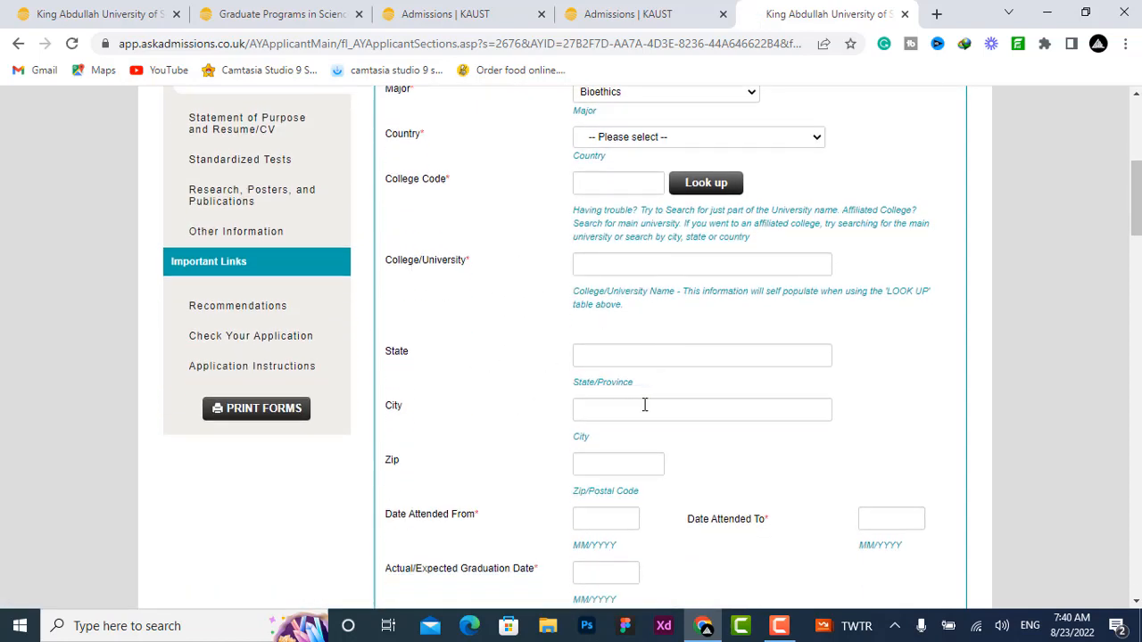
{"action": "scroll", "coordinate": [591, 380], "scroll_direction": "down", "scroll_amount": 5}
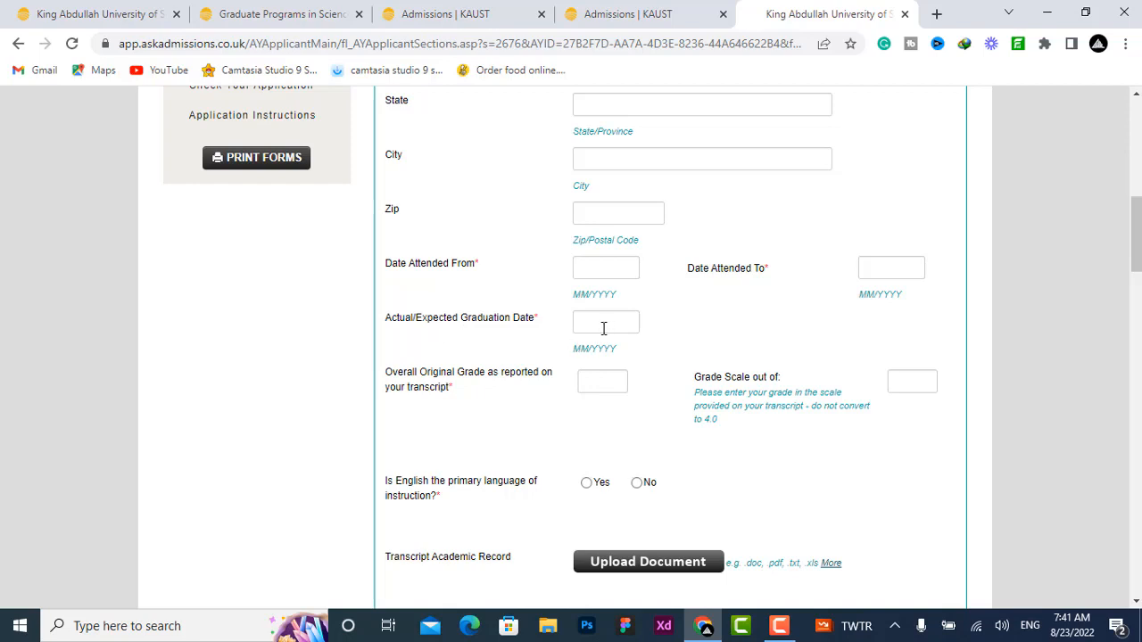
{"action": "scroll", "coordinate": [466, 379], "scroll_direction": "down", "scroll_amount": 2}
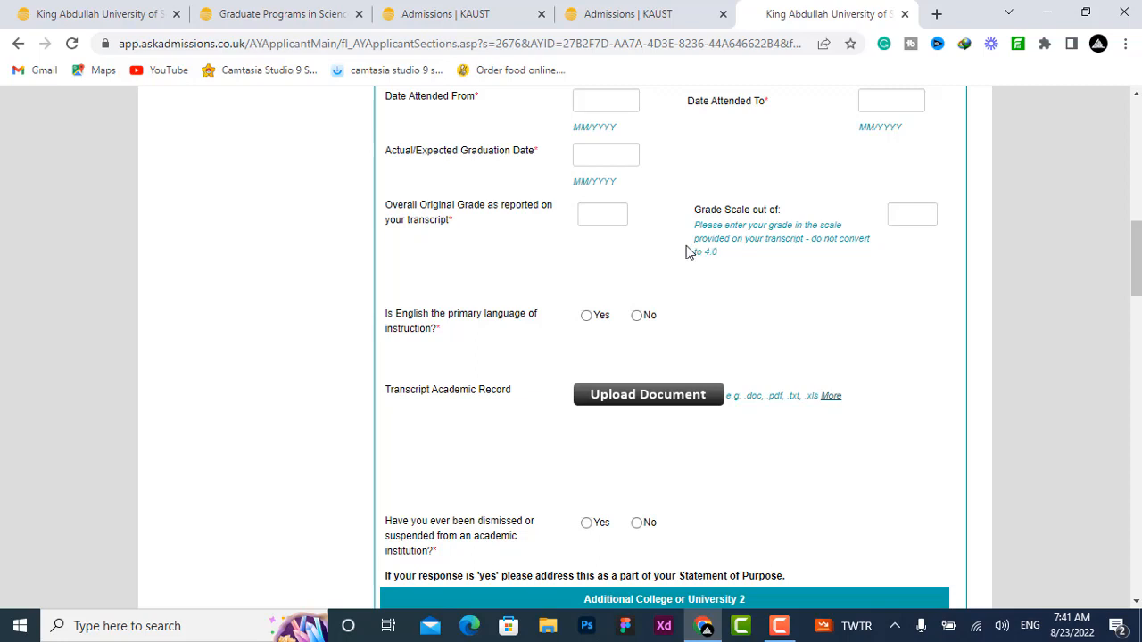
{"action": "scroll", "coordinate": [437, 279], "scroll_direction": "down", "scroll_amount": 1}
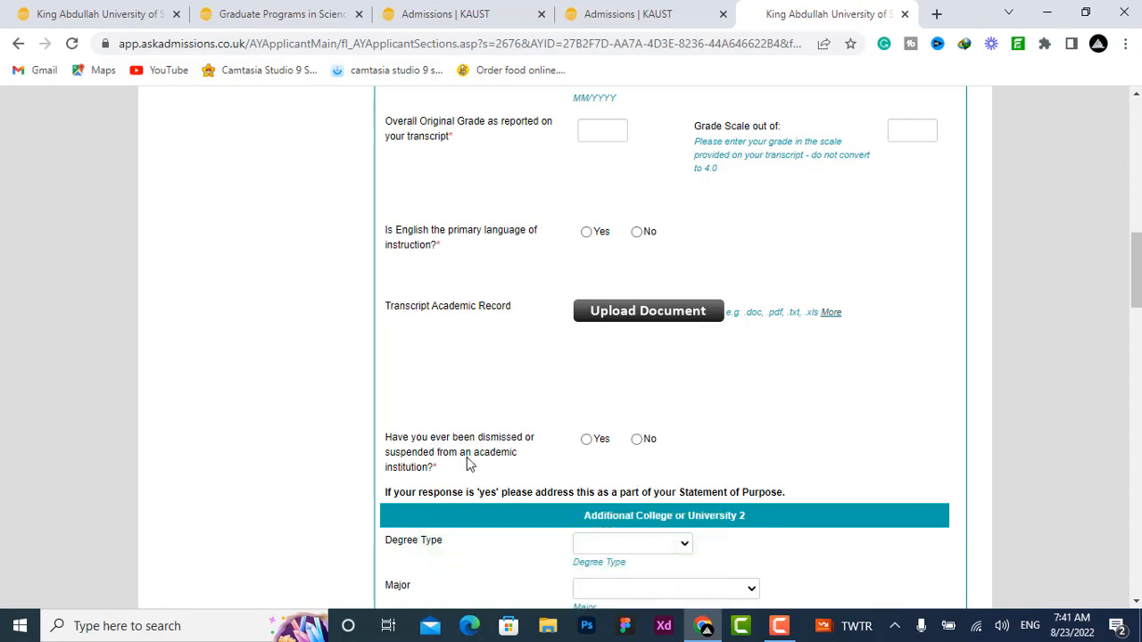
Step: Answer No to whether you have ever been dismissed or suspended from an academic institution
{"action": "left_click", "coordinate": [587, 440]}
{"action": "scroll", "coordinate": [638, 446], "scroll_direction": "down", "scroll_amount": 3}
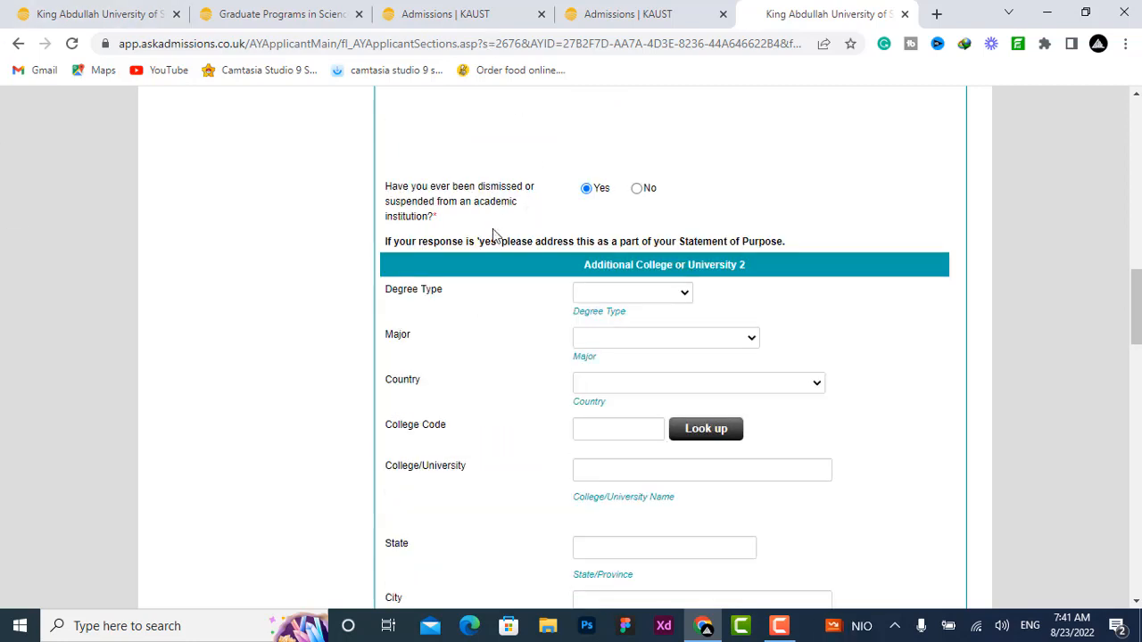
{"action": "left_click_drag", "start_coordinate": [680, 241], "coordinate": [797, 248]}
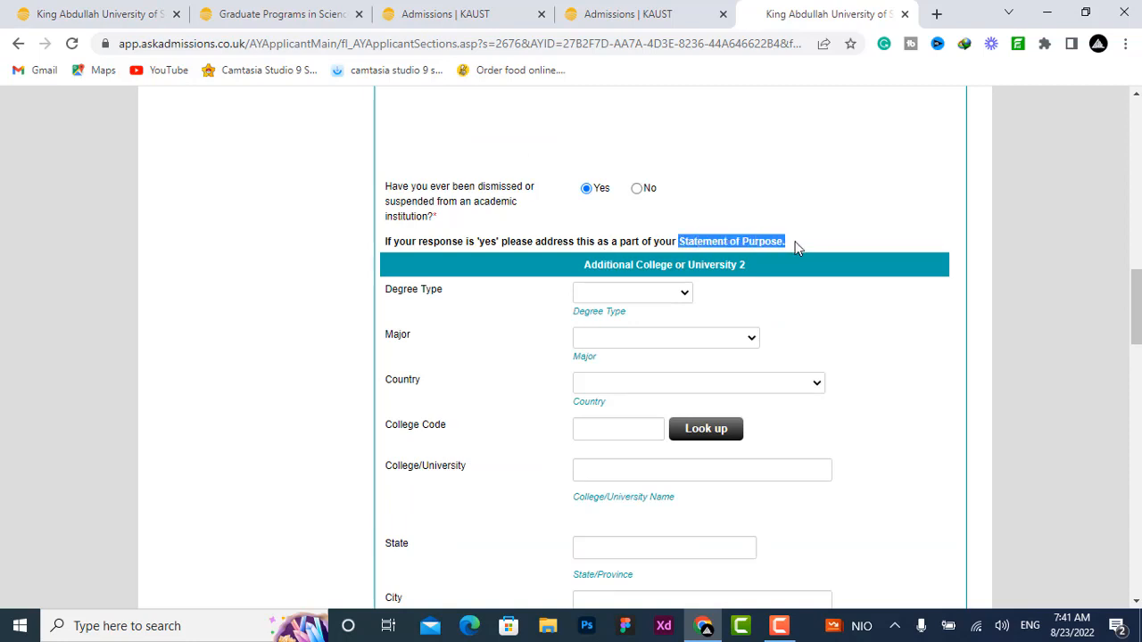
{"action": "left_click", "coordinate": [797, 248]}
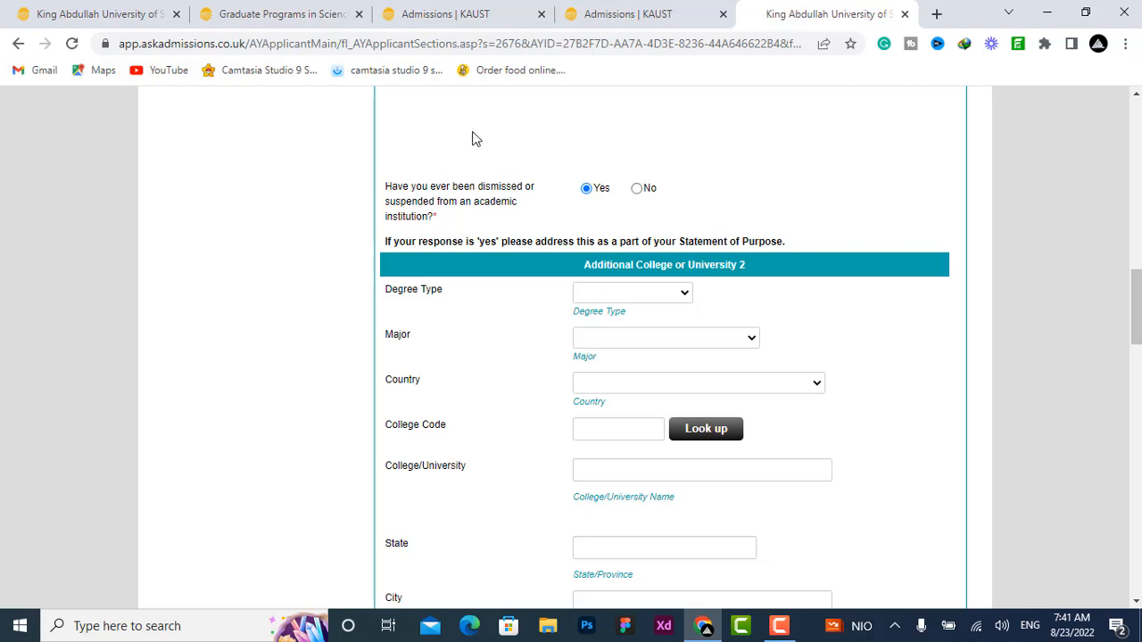
{"action": "left_click", "coordinate": [635, 188]}
Step: Look over the Additional College or University 2 fields, then save and continue the Previous Education section
{"action": "left_click", "coordinate": [616, 294]}
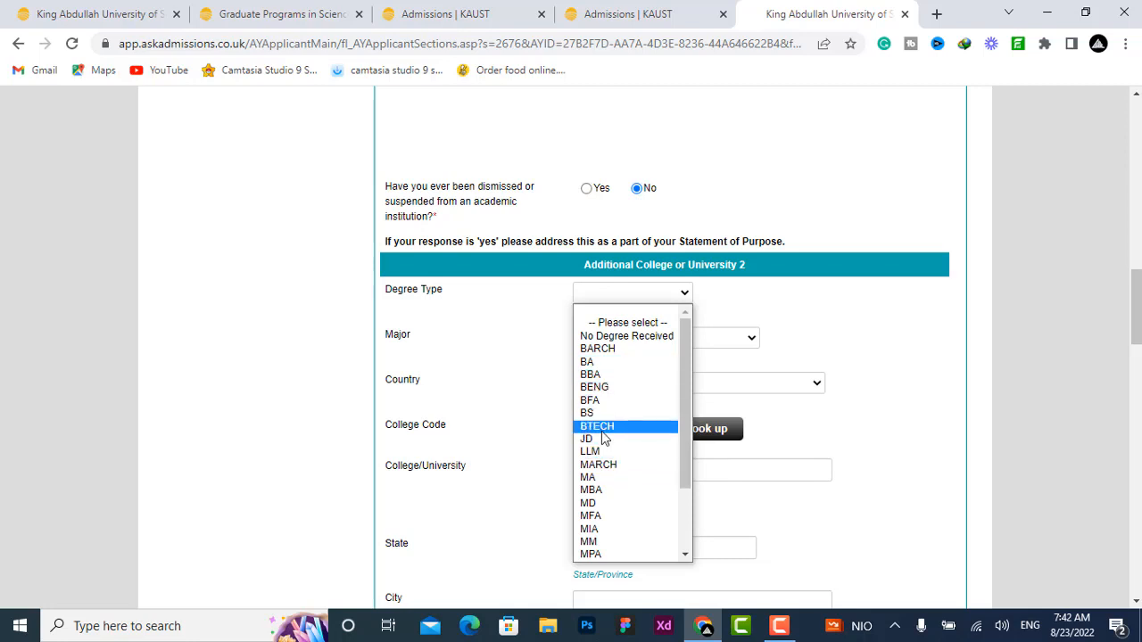
{"action": "left_click", "coordinate": [458, 297]}
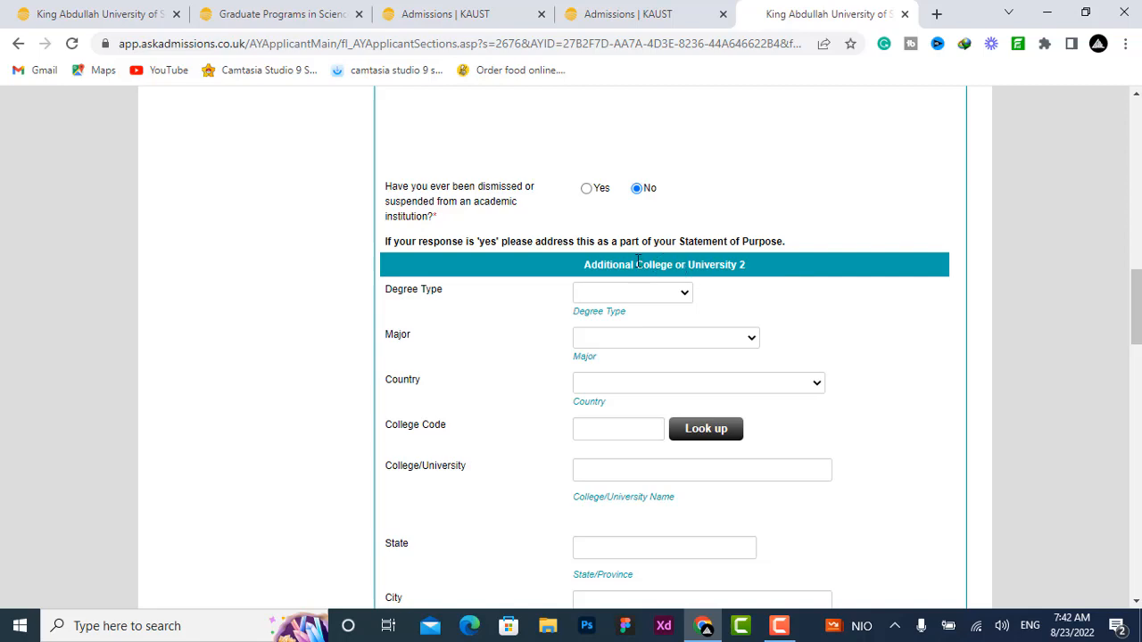
{"action": "scroll", "coordinate": [612, 454], "scroll_direction": "down", "scroll_amount": 4}
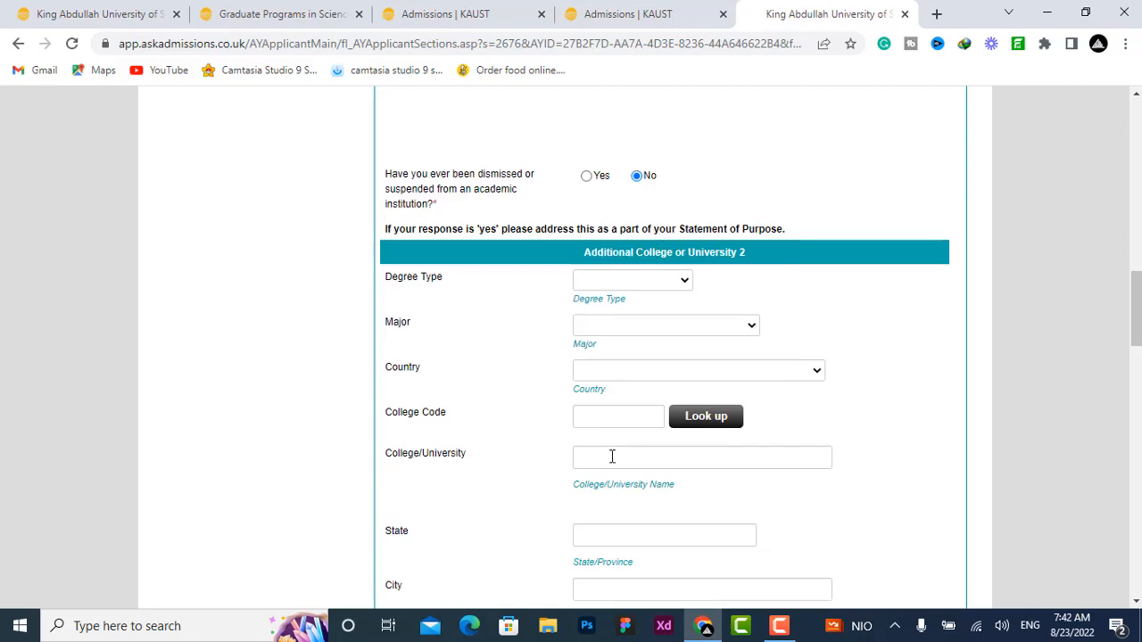
{"action": "scroll", "coordinate": [521, 364], "scroll_direction": "down", "scroll_amount": 3}
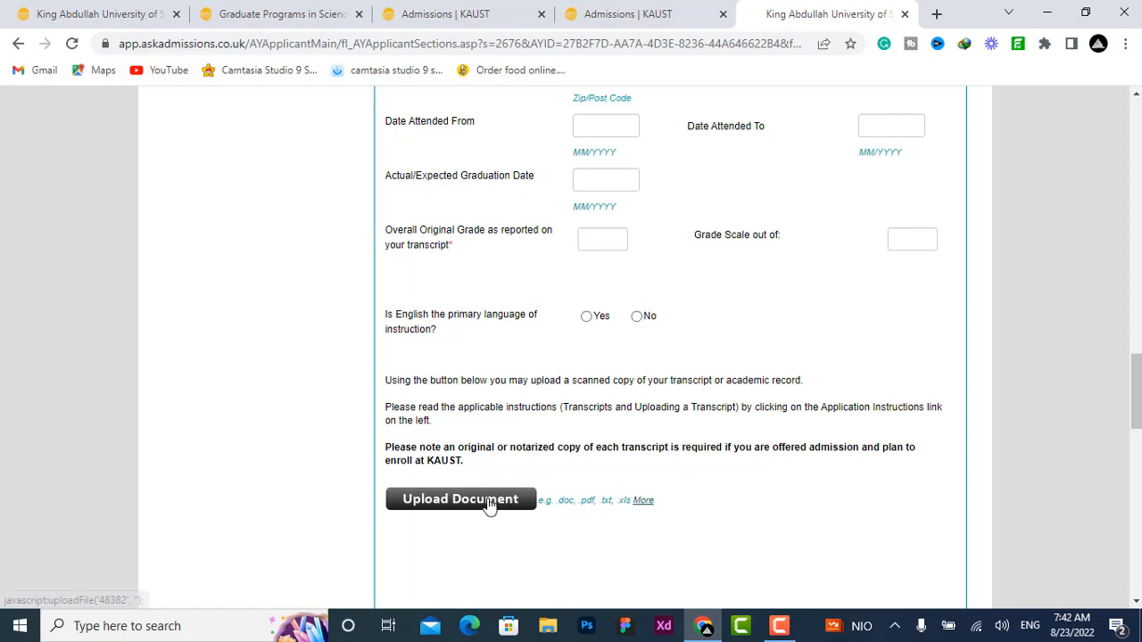
{"action": "scroll", "coordinate": [500, 496], "scroll_direction": "down", "scroll_amount": 3}
{"action": "scroll", "coordinate": [599, 468], "scroll_direction": "down", "scroll_amount": 10}
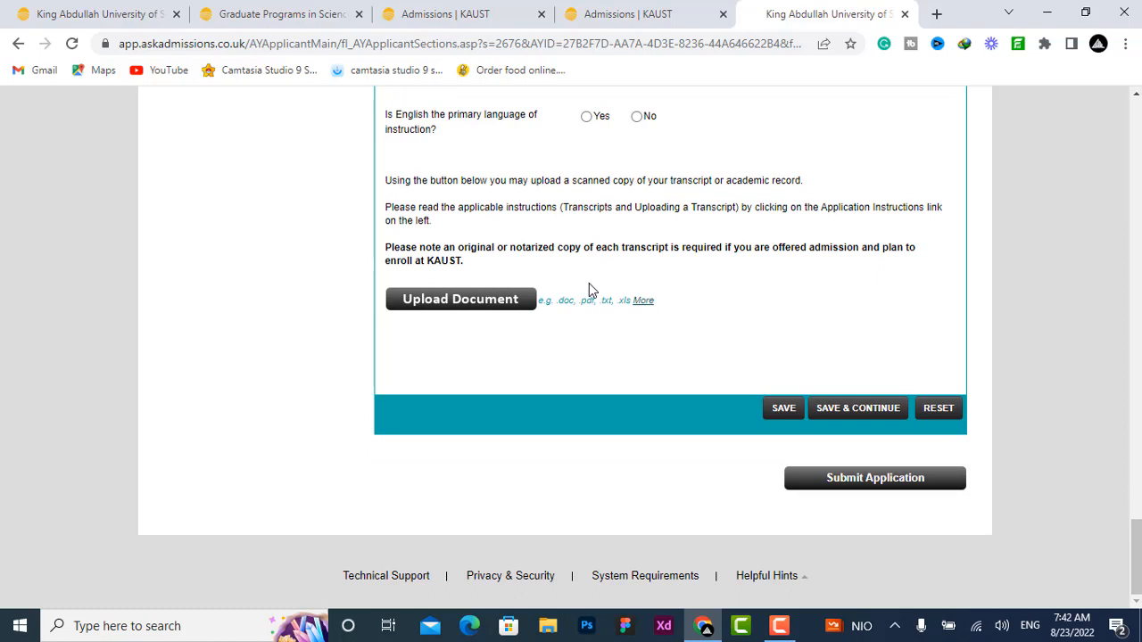
{"action": "left_click", "coordinate": [858, 410]}
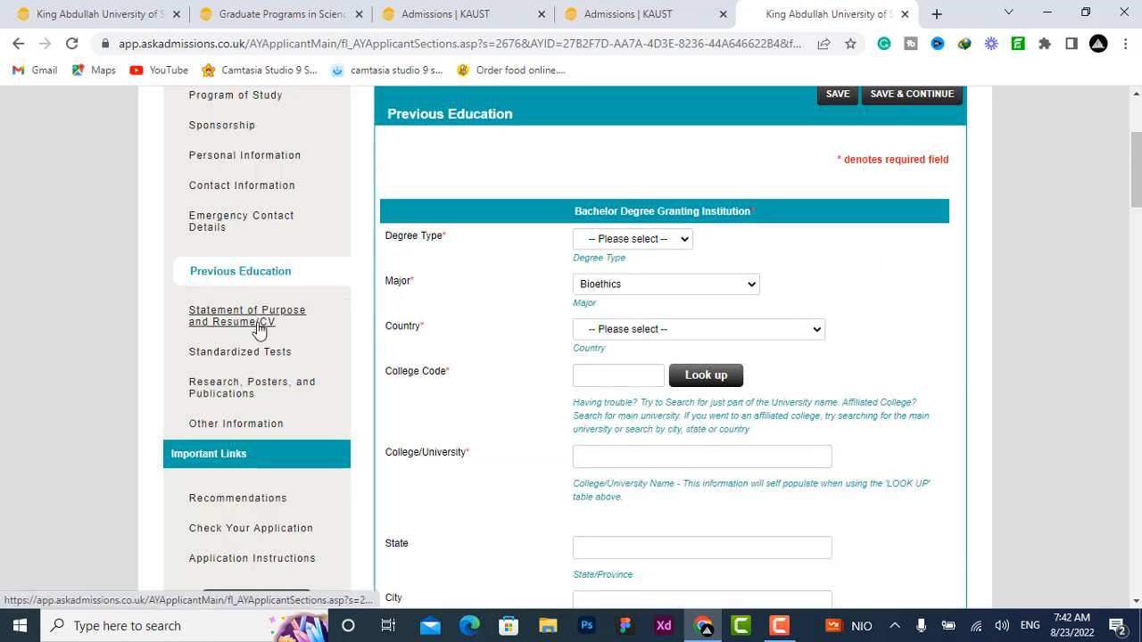
Step: Open the Statement of Purpose and Resume/CV section and read its upload instructions before moving to Standardized Tests
{"action": "left_click", "coordinate": [258, 328]}
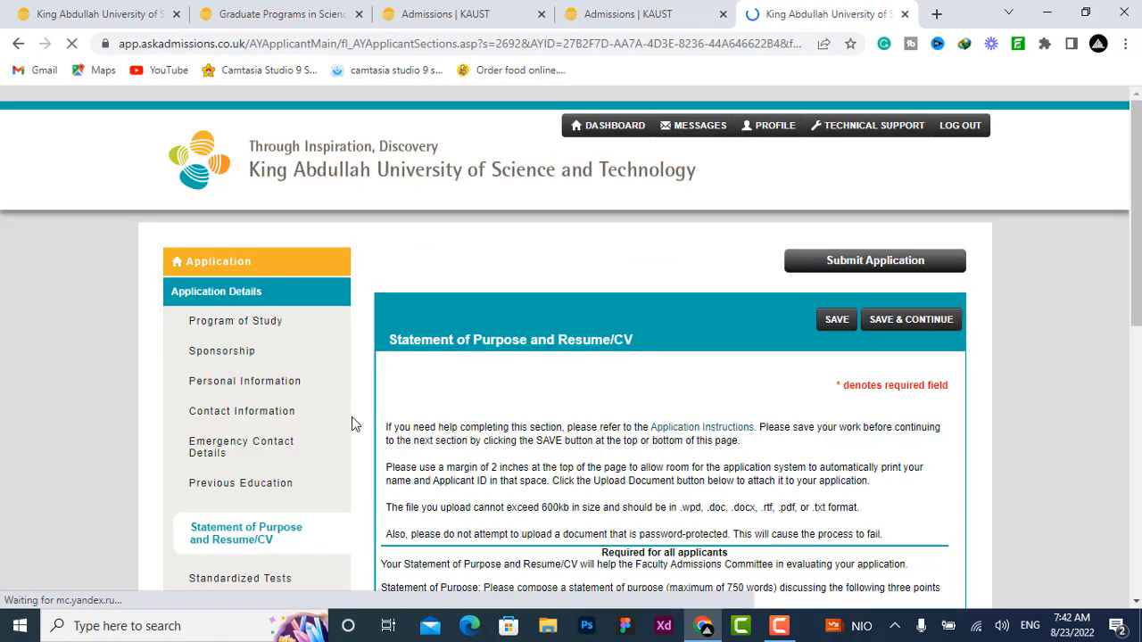
{"action": "scroll", "coordinate": [526, 473], "scroll_direction": "down", "scroll_amount": 2}
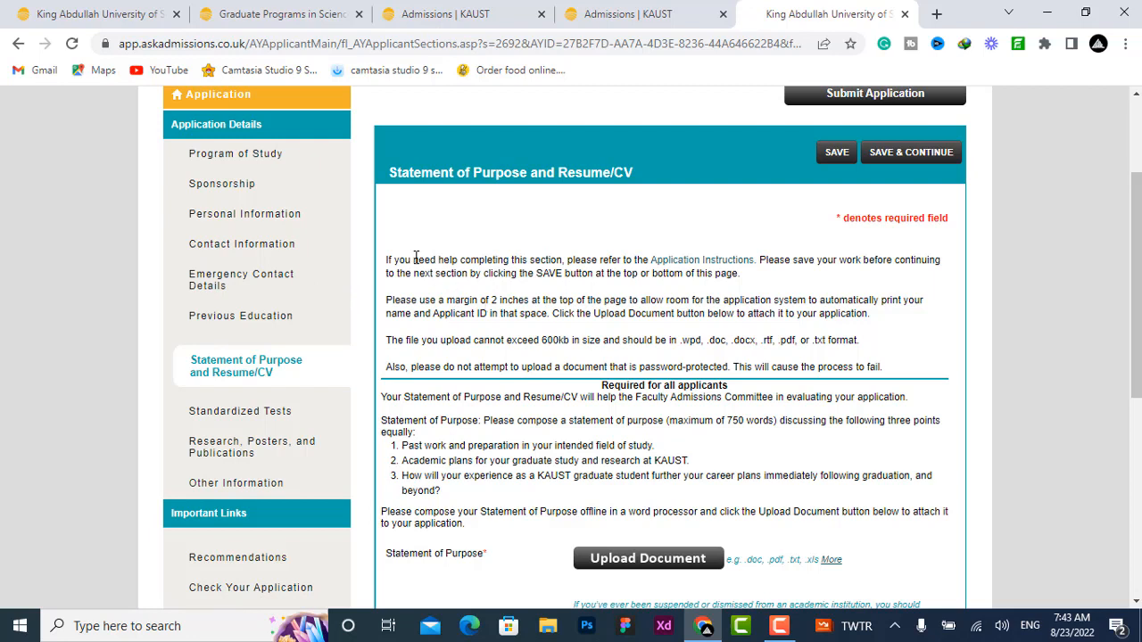
{"action": "left_click_drag", "start_coordinate": [388, 260], "coordinate": [526, 303]}
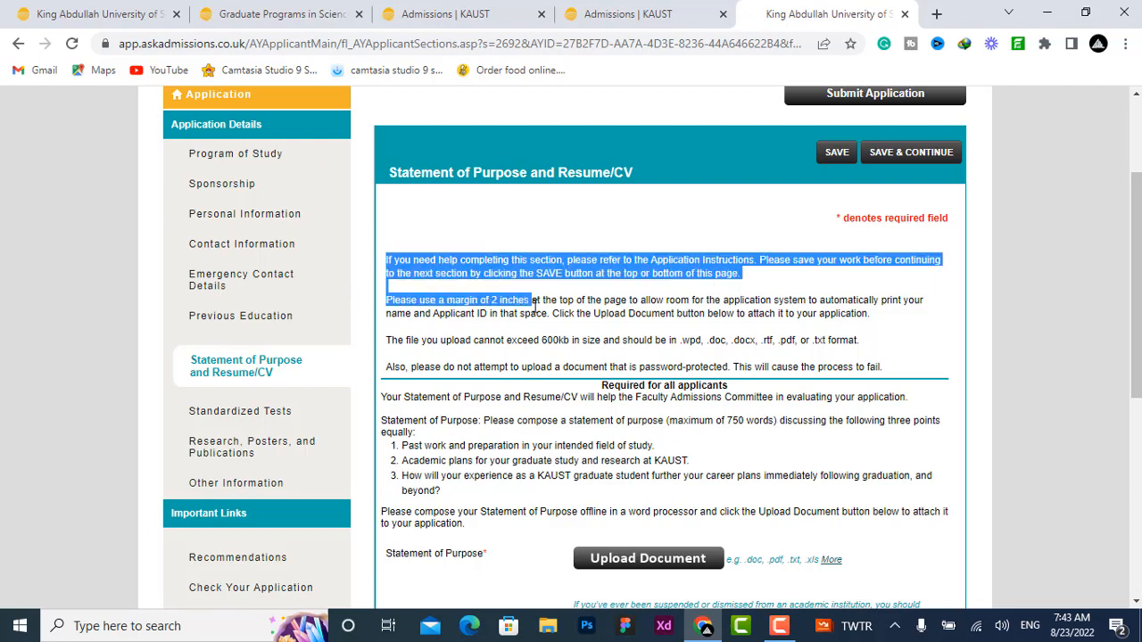
{"action": "left_click", "coordinate": [628, 295]}
{"action": "scroll", "coordinate": [627, 295], "scroll_direction": "down", "scroll_amount": 2}
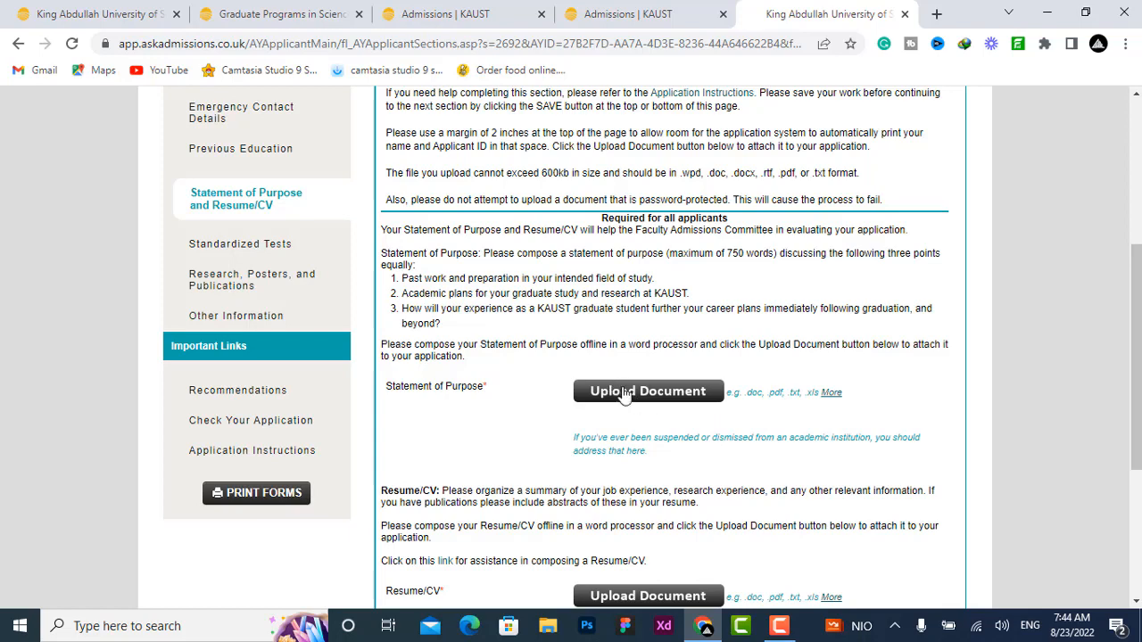
{"action": "scroll", "coordinate": [625, 371], "scroll_direction": "down", "scroll_amount": 2}
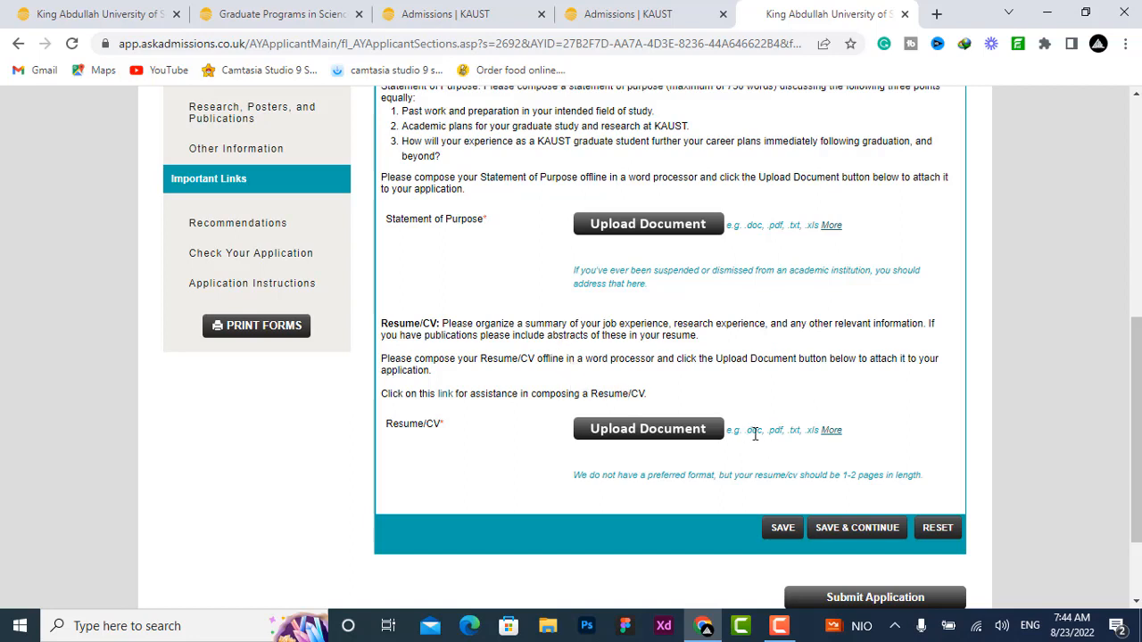
{"action": "left_click_drag", "start_coordinate": [750, 432], "coordinate": [783, 430]}
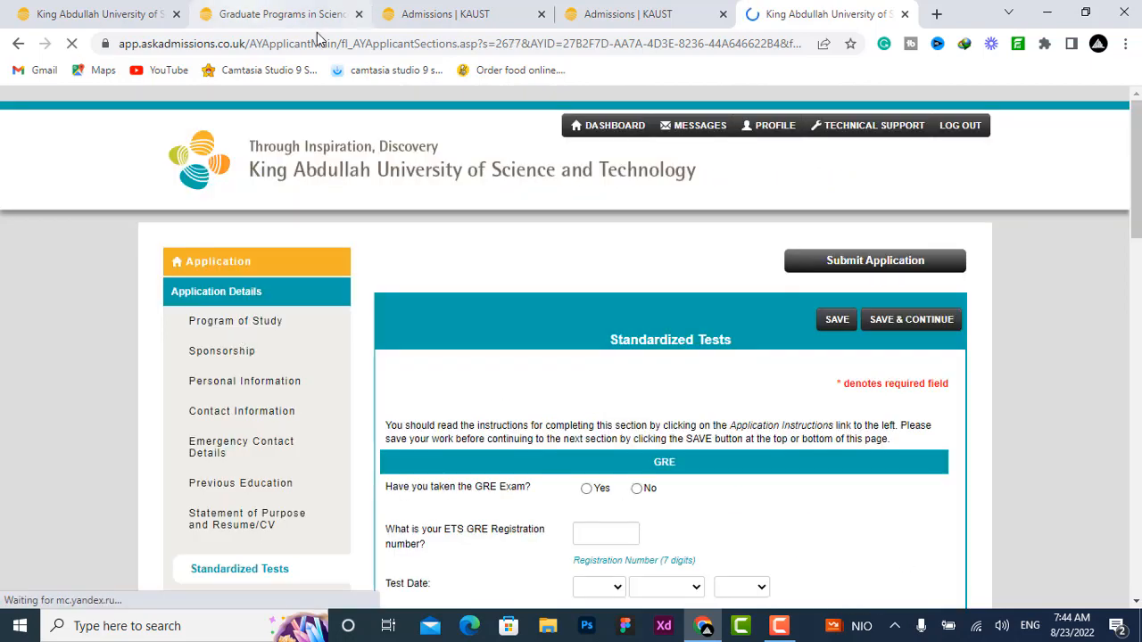
Step: Go through the Standardized Tests section and answer Yes to having taken the IELTS exam
{"action": "scroll", "coordinate": [473, 304], "scroll_direction": "down", "scroll_amount": 2}
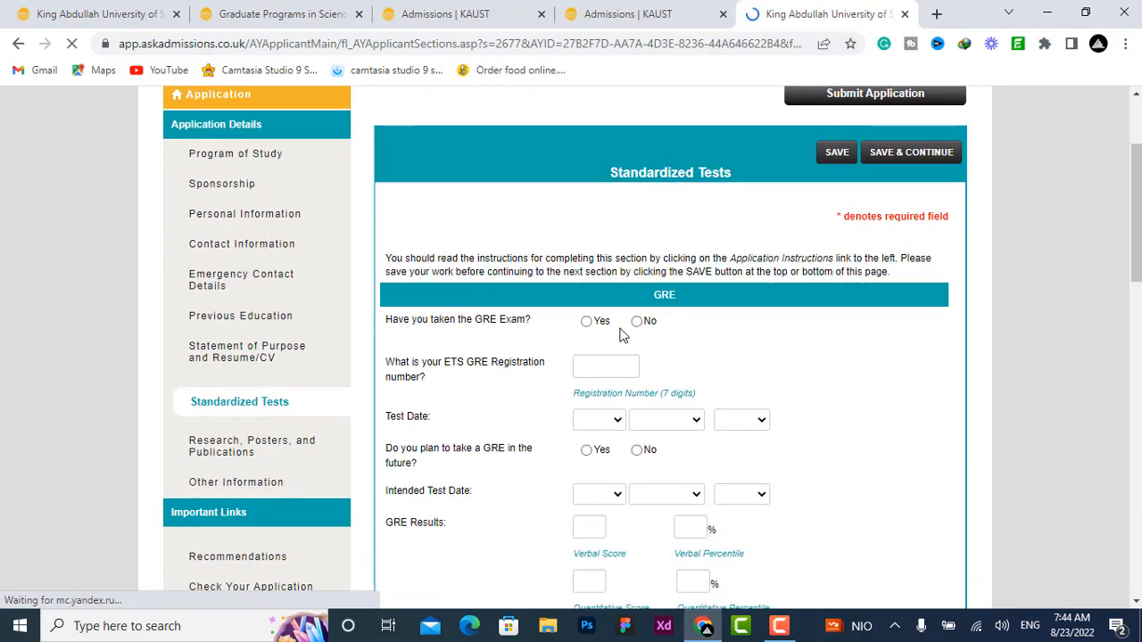
{"action": "scroll", "coordinate": [639, 323], "scroll_direction": "down", "scroll_amount": 2}
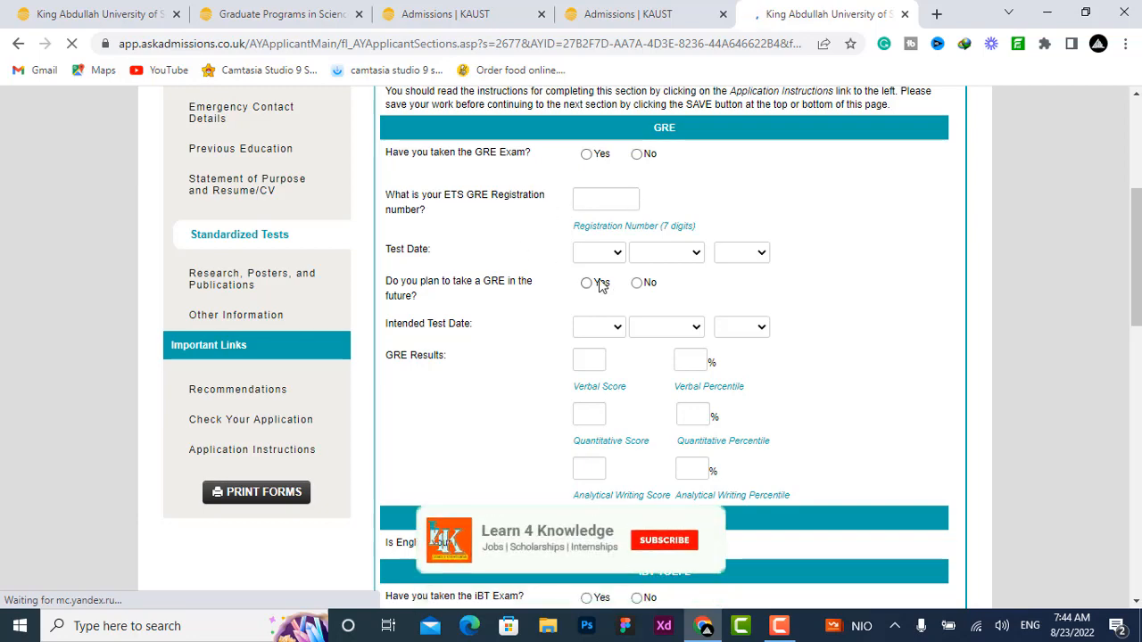
{"action": "scroll", "coordinate": [668, 367], "scroll_direction": "down", "scroll_amount": 1}
{"action": "scroll", "coordinate": [665, 366], "scroll_direction": "down", "scroll_amount": 4}
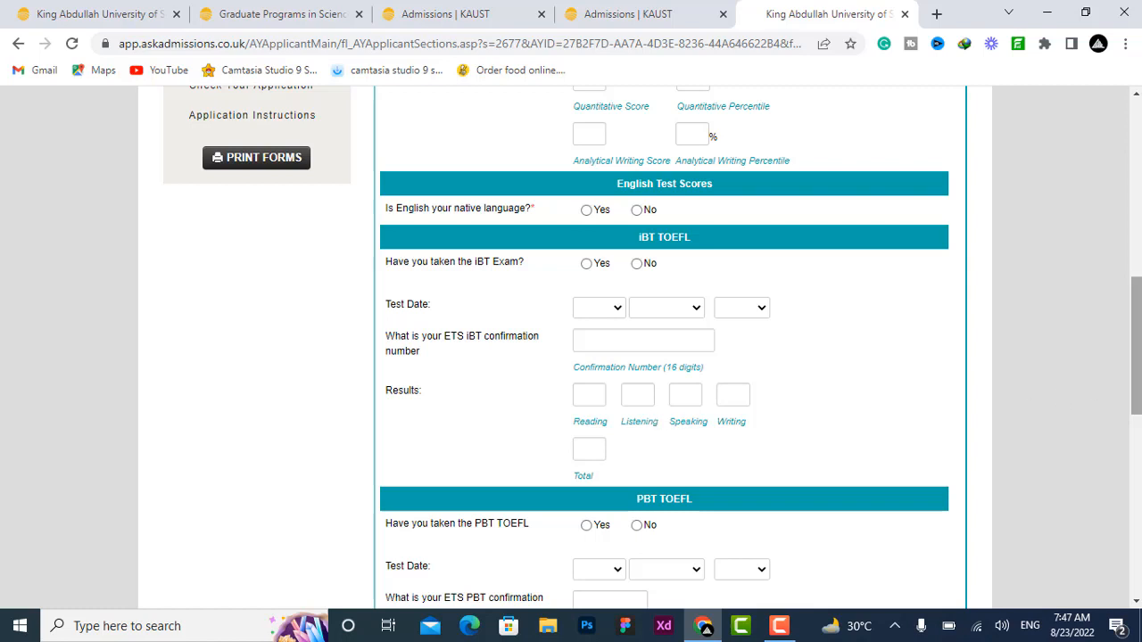
{"action": "scroll", "coordinate": [1135, 348], "scroll_direction": "down", "scroll_amount": 4}
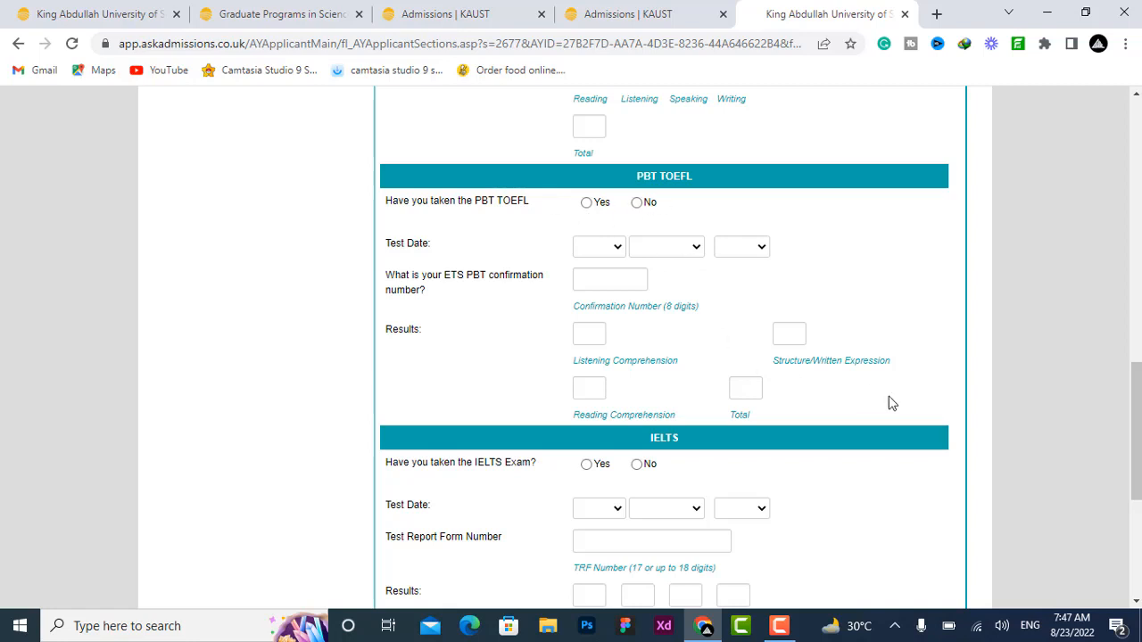
{"action": "scroll", "coordinate": [1135, 446], "scroll_direction": "down", "scroll_amount": 3}
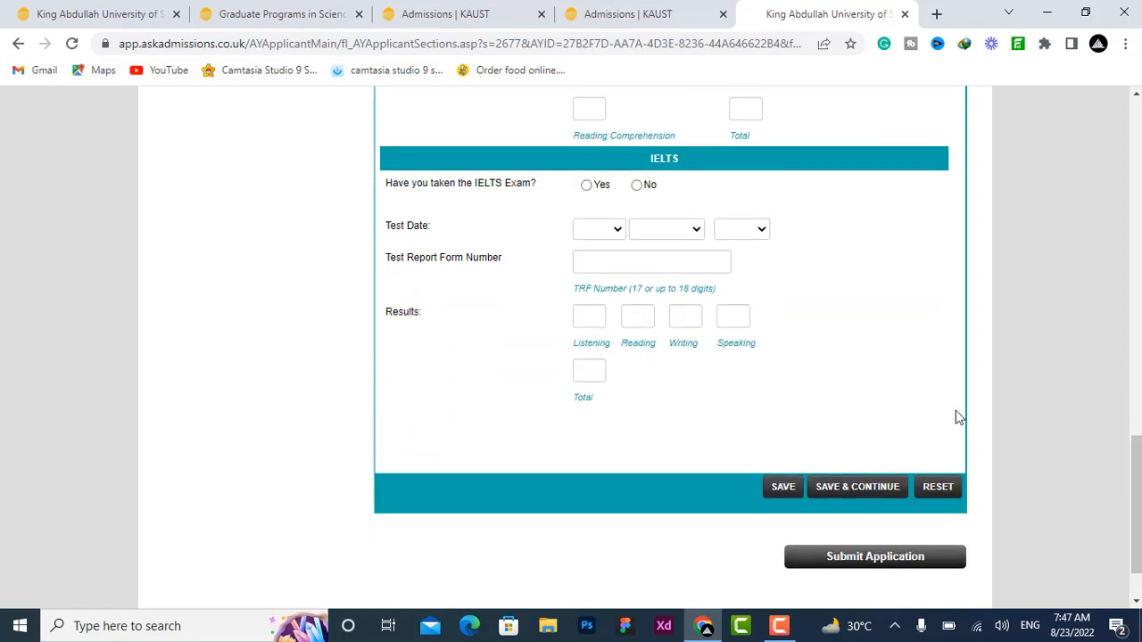
{"action": "left_click", "coordinate": [589, 191]}
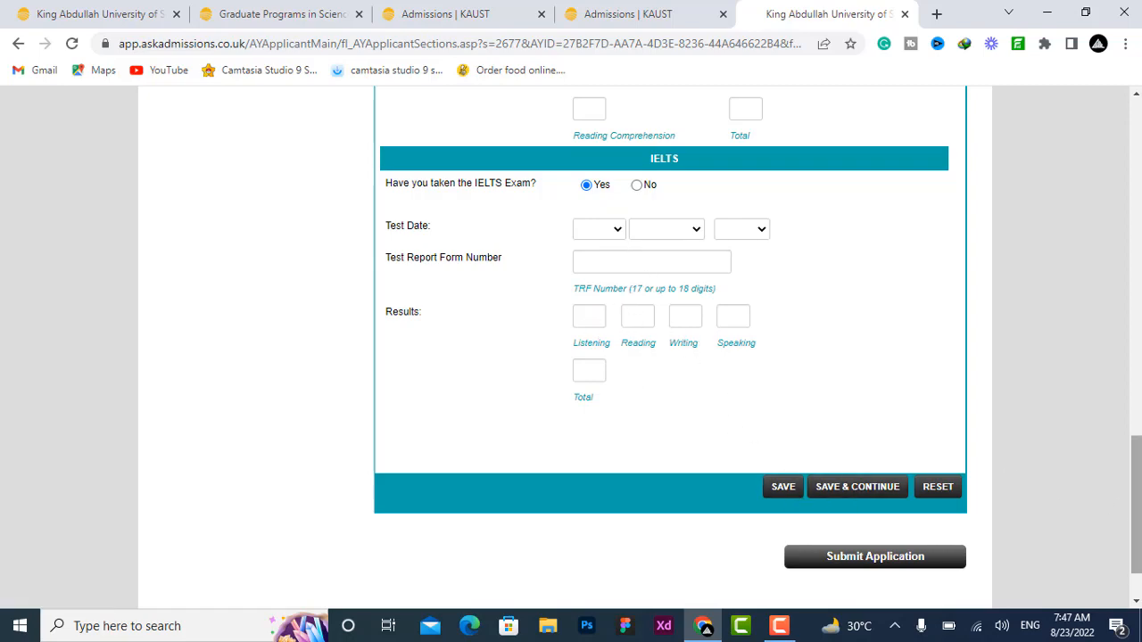
Step: Open the Research, Posters, and Publications section and check the Type of Document options
{"action": "left_click_drag", "start_coordinate": [1135, 513], "coordinate": [1138, 272]}
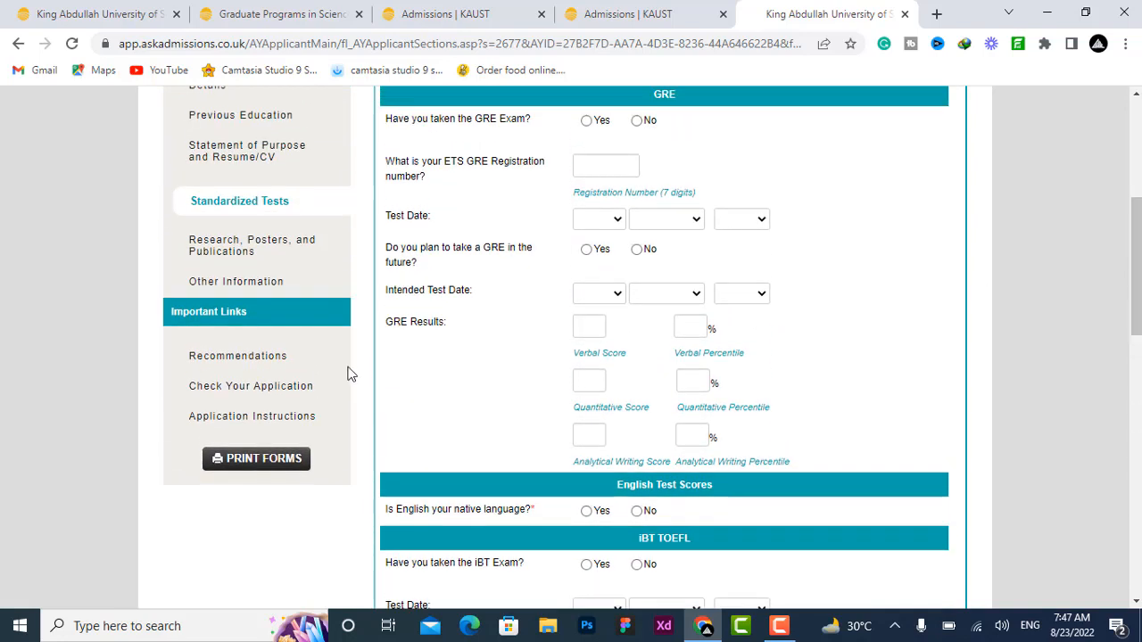
{"action": "left_click", "coordinate": [235, 254]}
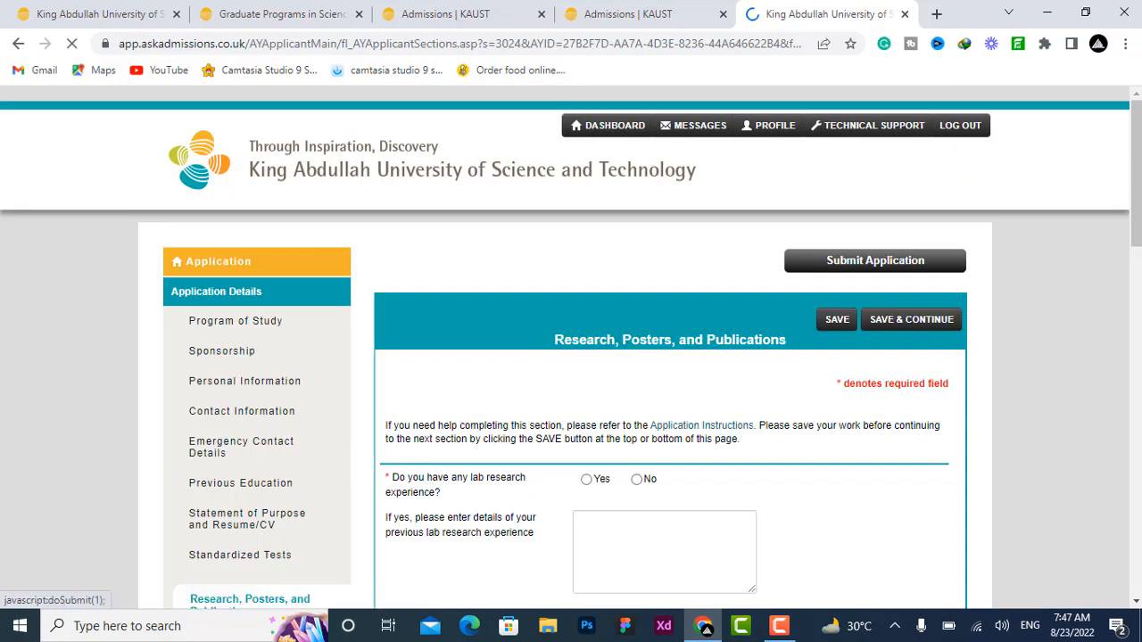
{"action": "scroll", "coordinate": [963, 348], "scroll_direction": "down", "scroll_amount": 3}
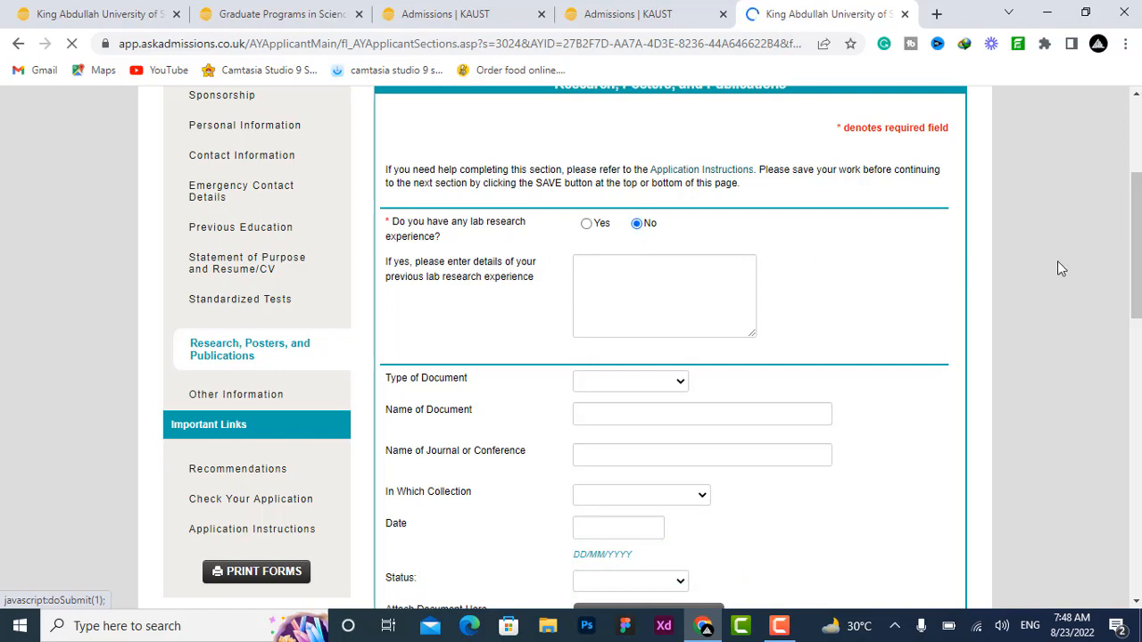
{"action": "left_click_drag", "start_coordinate": [1136, 268], "coordinate": [1136, 336]}
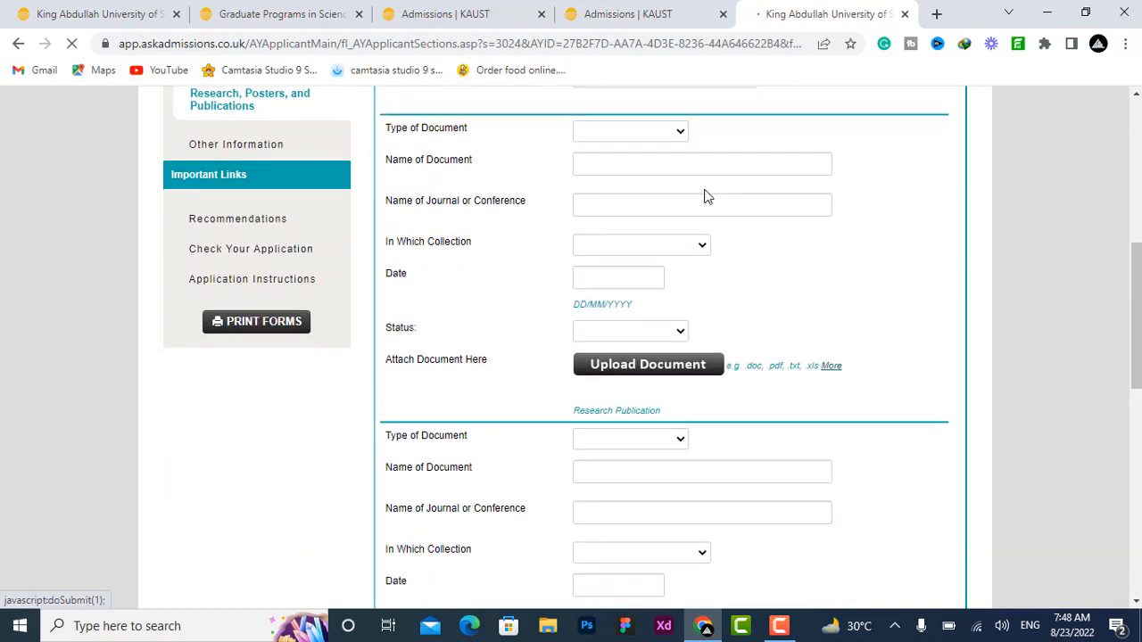
{"action": "left_click", "coordinate": [678, 136]}
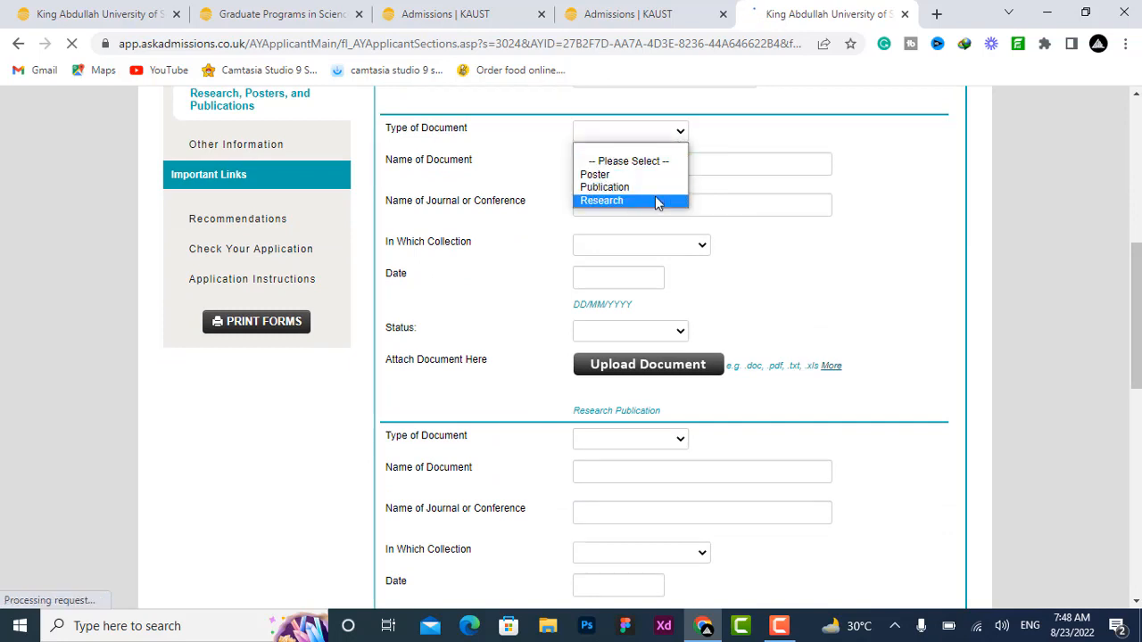
{"action": "left_click", "coordinate": [791, 143]}
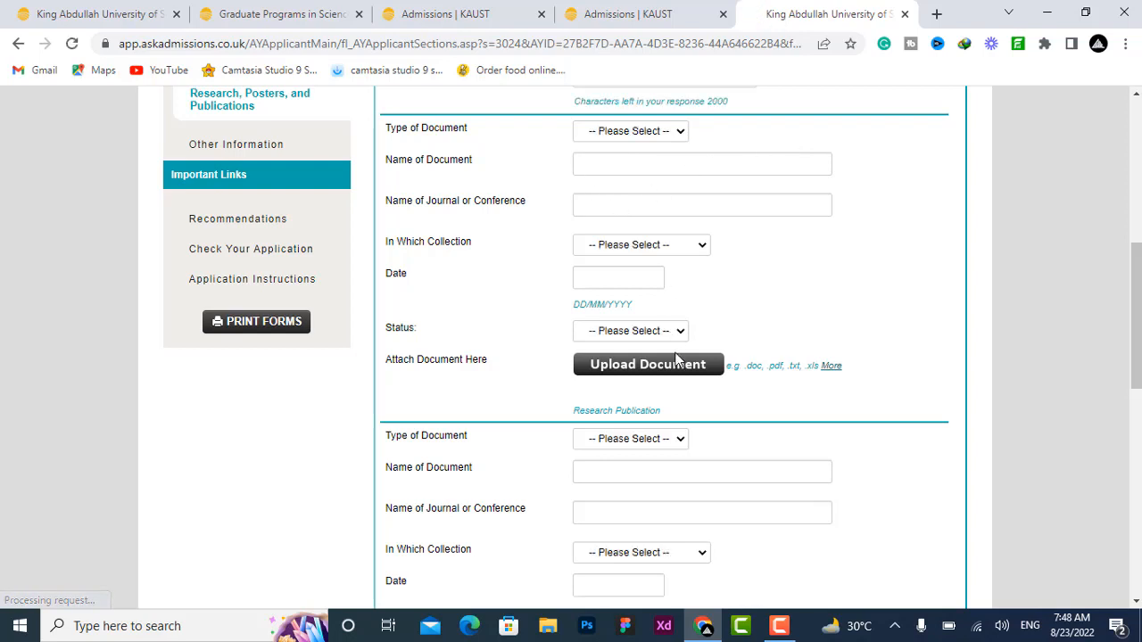
Step: Review the remaining publication entries and save and continue the Research, Posters, and Publications section
{"action": "scroll", "coordinate": [714, 365], "scroll_direction": "down", "scroll_amount": 3}
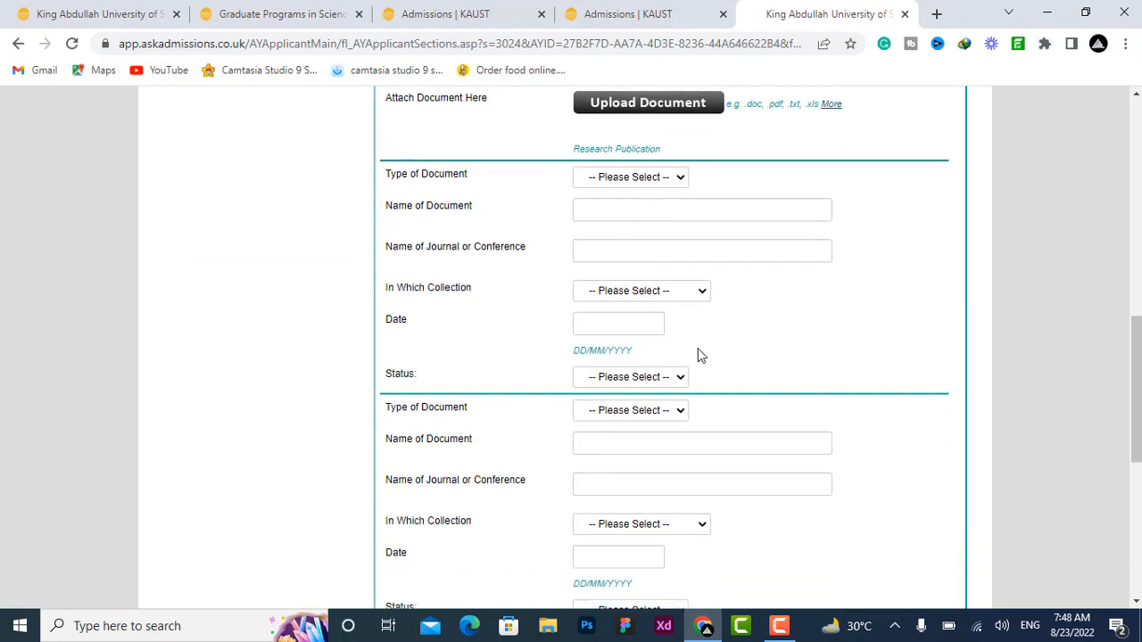
{"action": "left_click", "coordinate": [635, 178]}
{"action": "left_click", "coordinate": [1064, 284]}
{"action": "left_click_drag", "start_coordinate": [1135, 374], "coordinate": [1136, 504]}
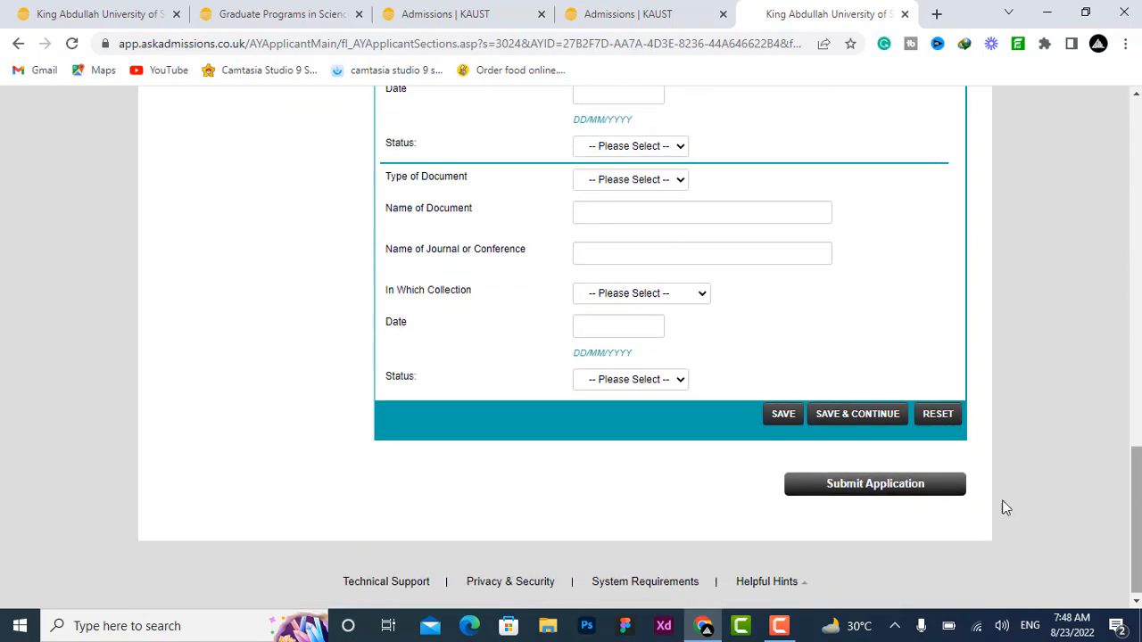
{"action": "left_click", "coordinate": [880, 411]}
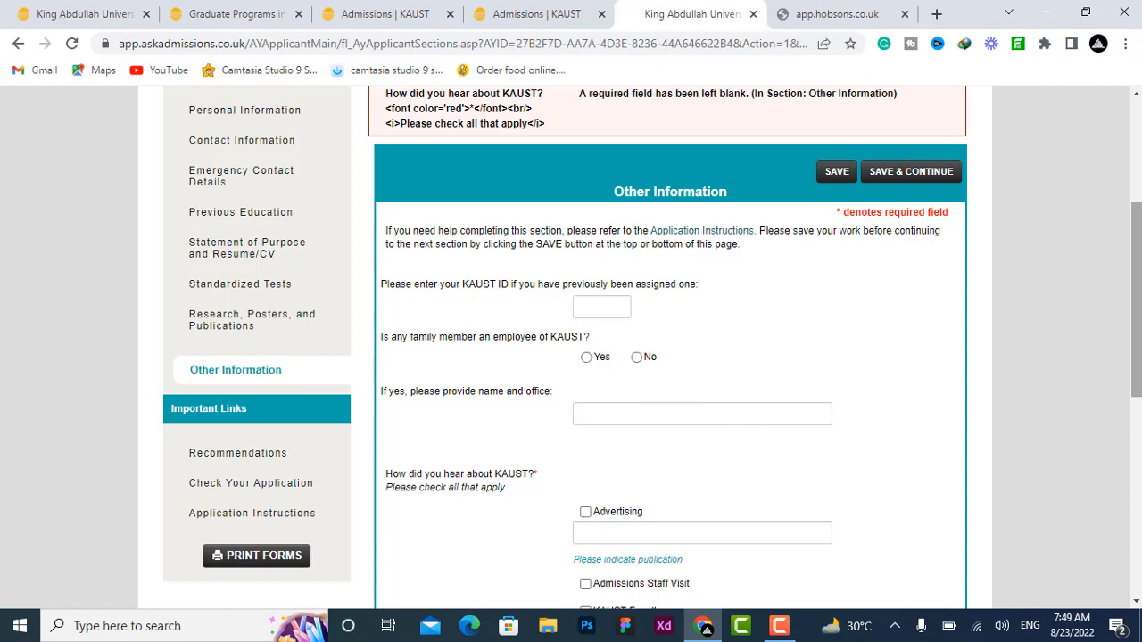
Step: Open the Recommendations section, go to the recommendation provider list, and start adding a provider
{"action": "left_click_drag", "start_coordinate": [1137, 308], "coordinate": [1136, 384]}
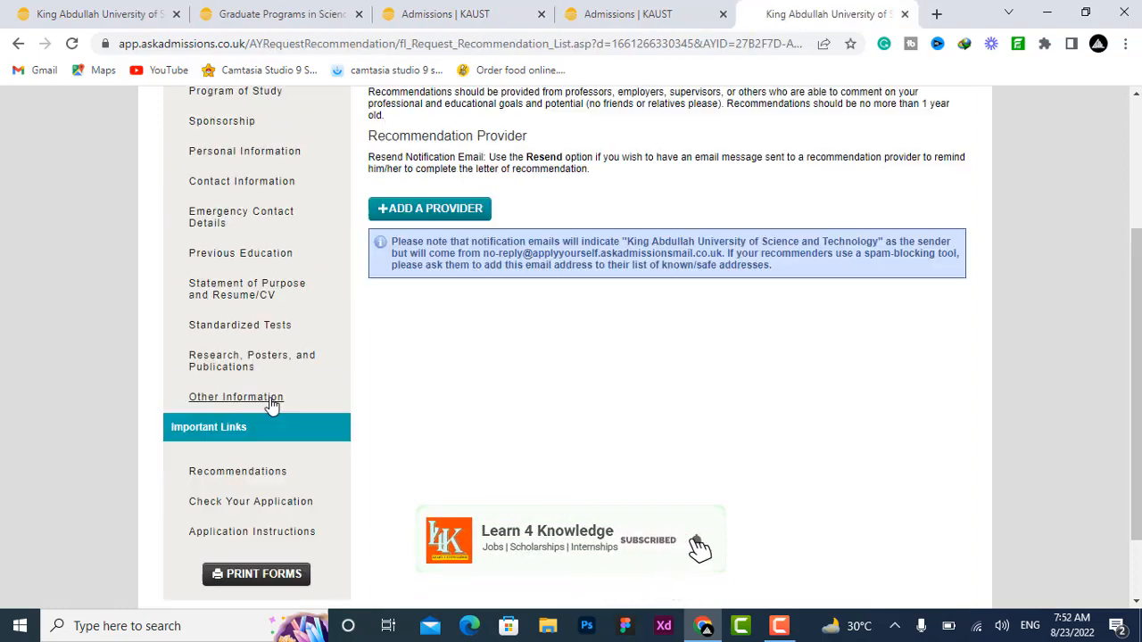
{"action": "left_click", "coordinate": [230, 479]}
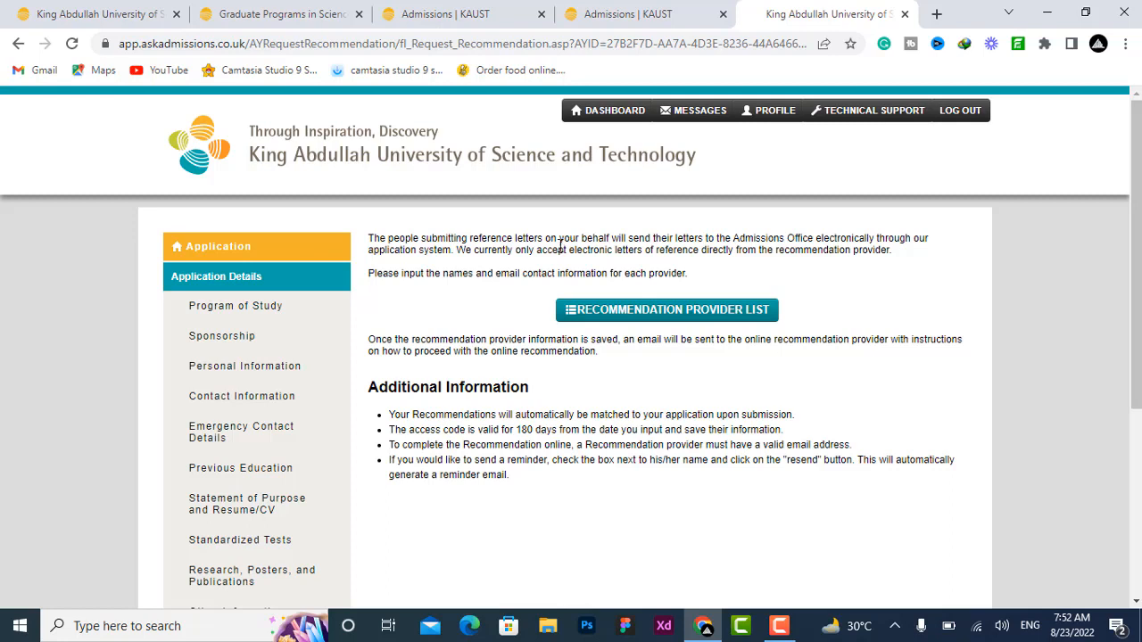
{"action": "left_click", "coordinate": [661, 323]}
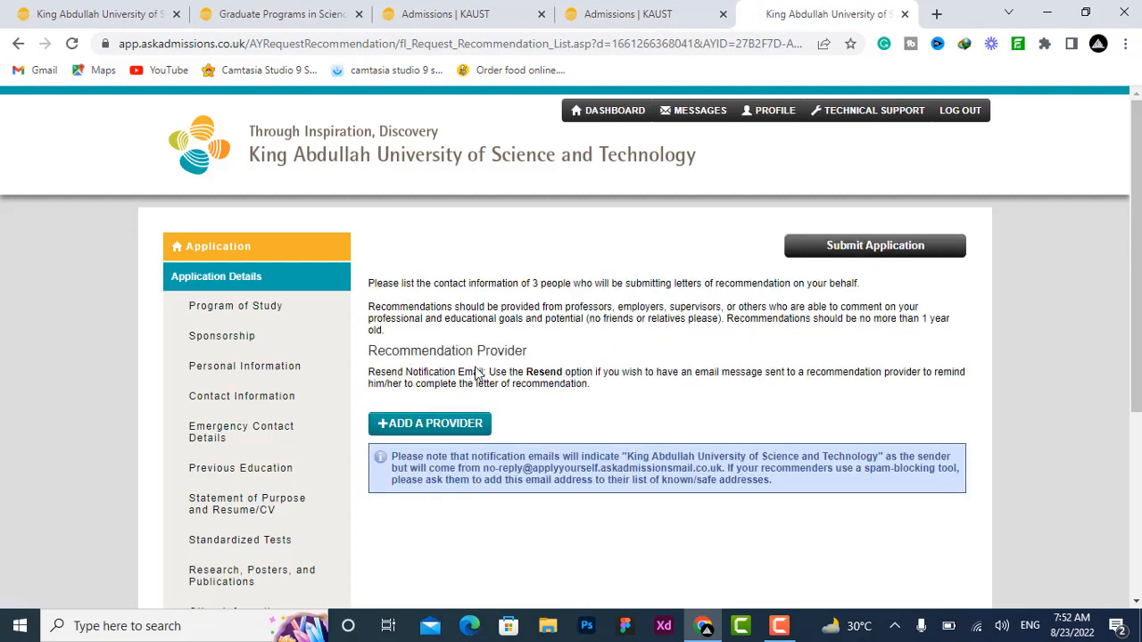
{"action": "left_click", "coordinate": [445, 430]}
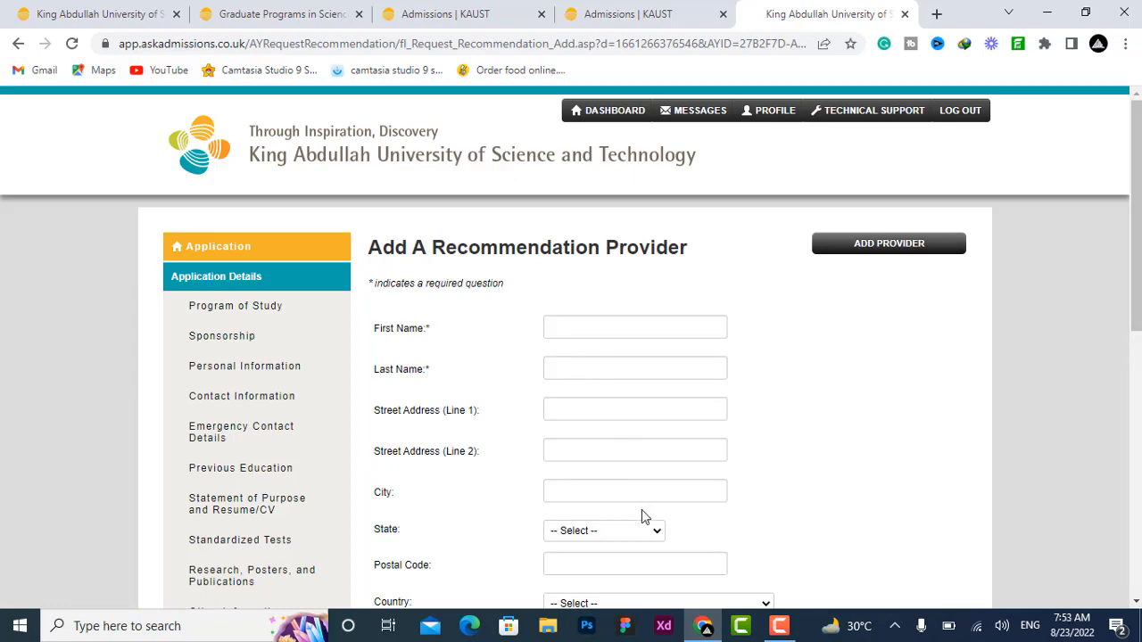
Step: Scroll through the Add A Recommendation Provider form to review its fields and personal note box
{"action": "scroll", "coordinate": [571, 357], "scroll_direction": "down", "scroll_amount": 3}
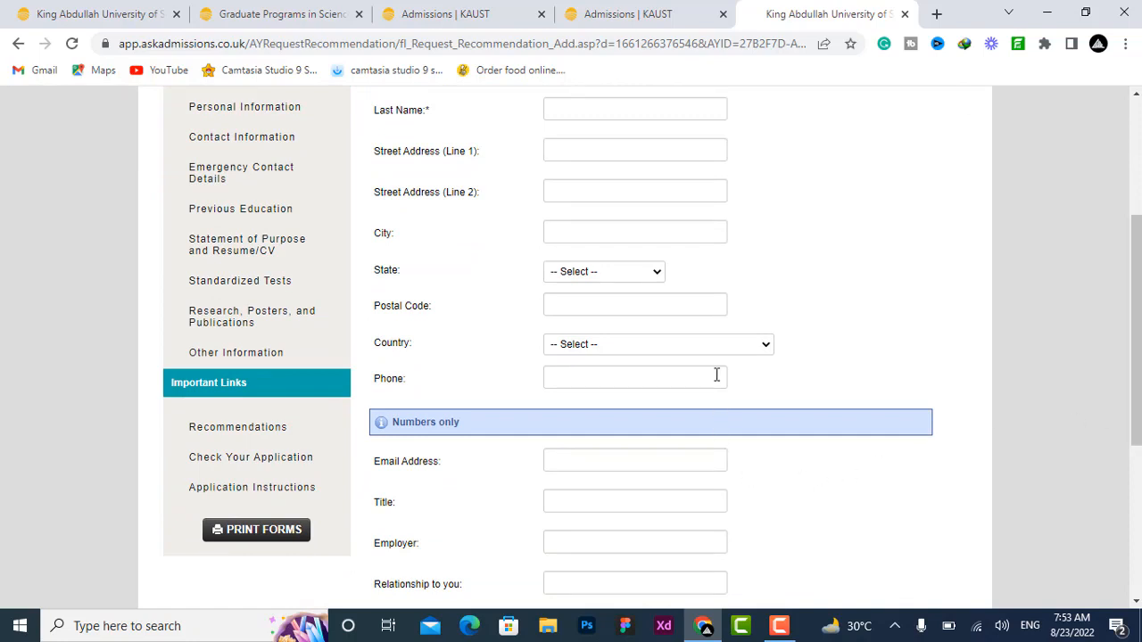
{"action": "scroll", "coordinate": [571, 357], "scroll_direction": "down", "scroll_amount": 2}
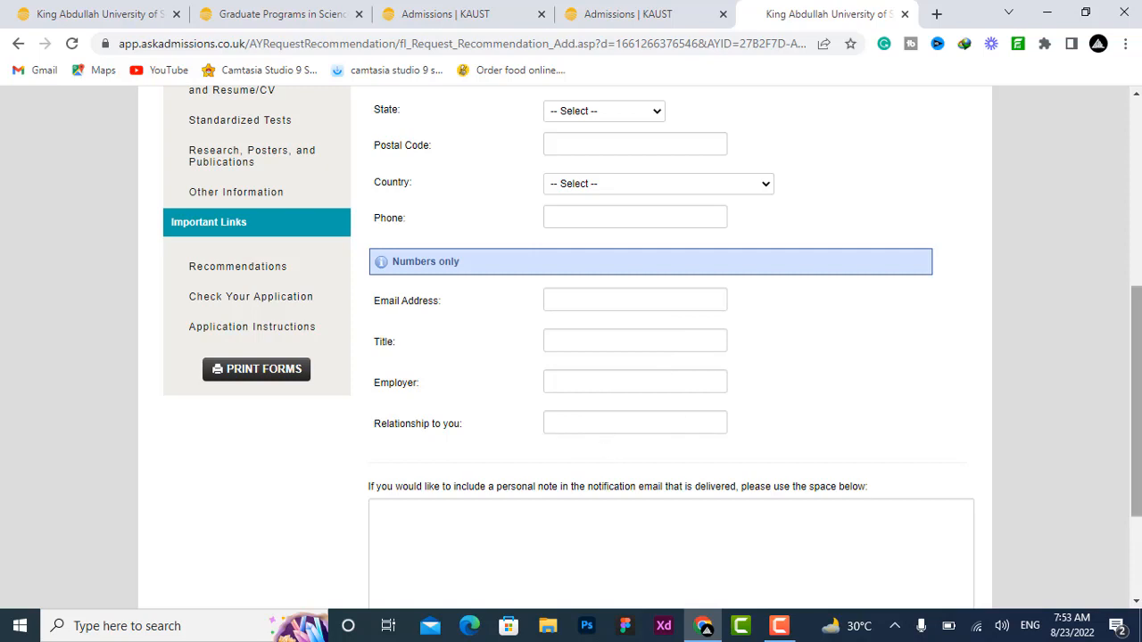
{"action": "left_click_drag", "start_coordinate": [1139, 389], "coordinate": [1140, 443]}
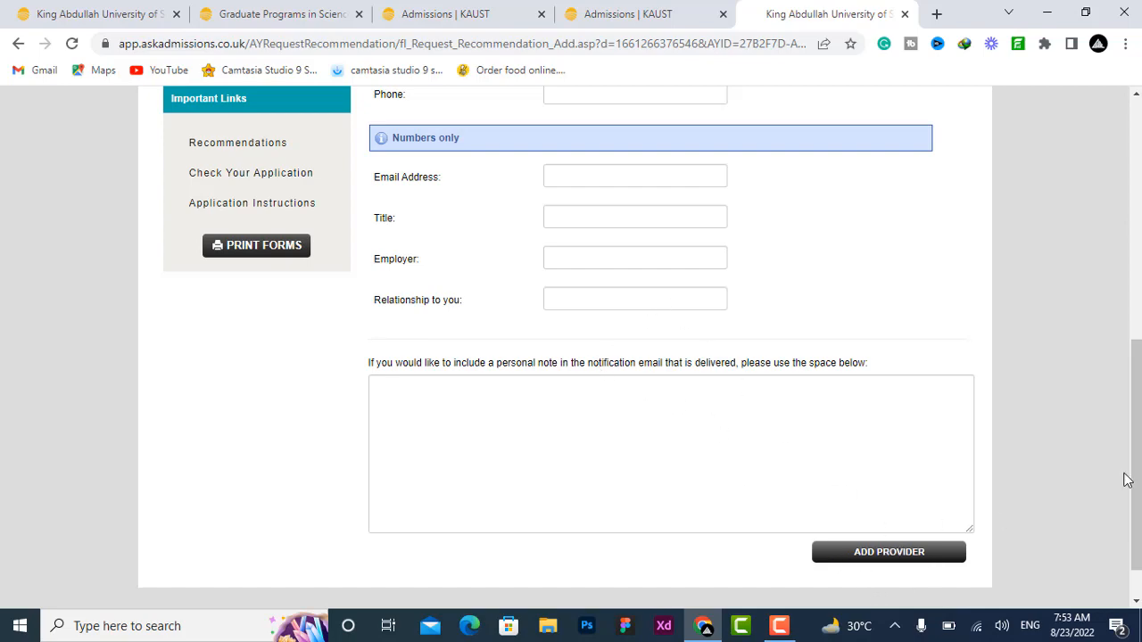
{"action": "left_click_drag", "start_coordinate": [1132, 476], "coordinate": [1131, 289]}
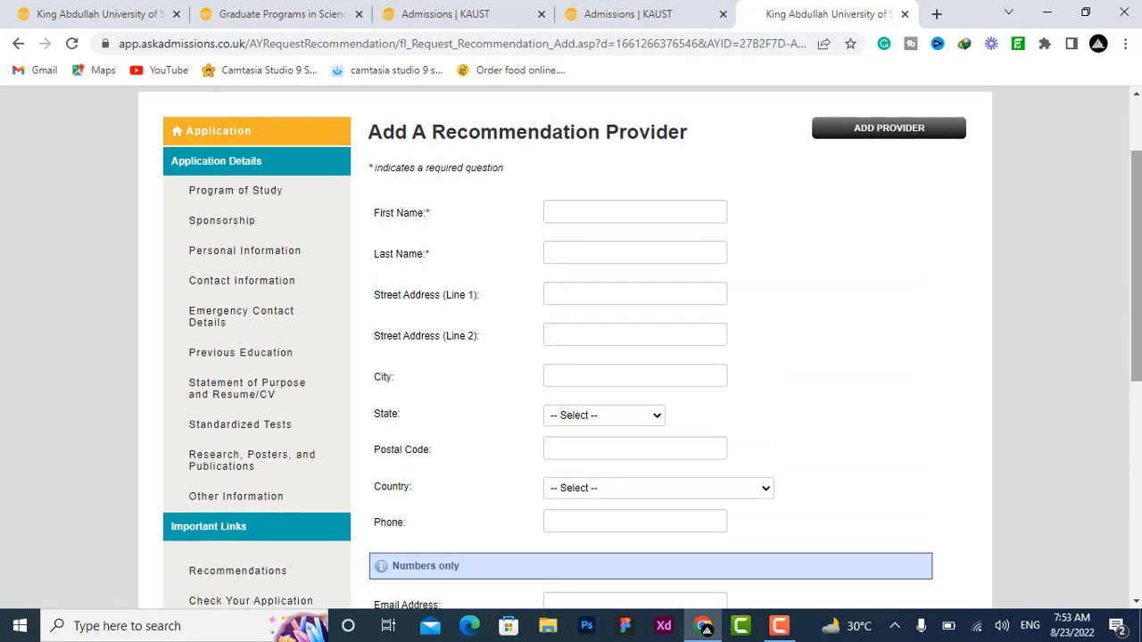
{"action": "left_click_drag", "start_coordinate": [1136, 288], "coordinate": [1135, 447]}
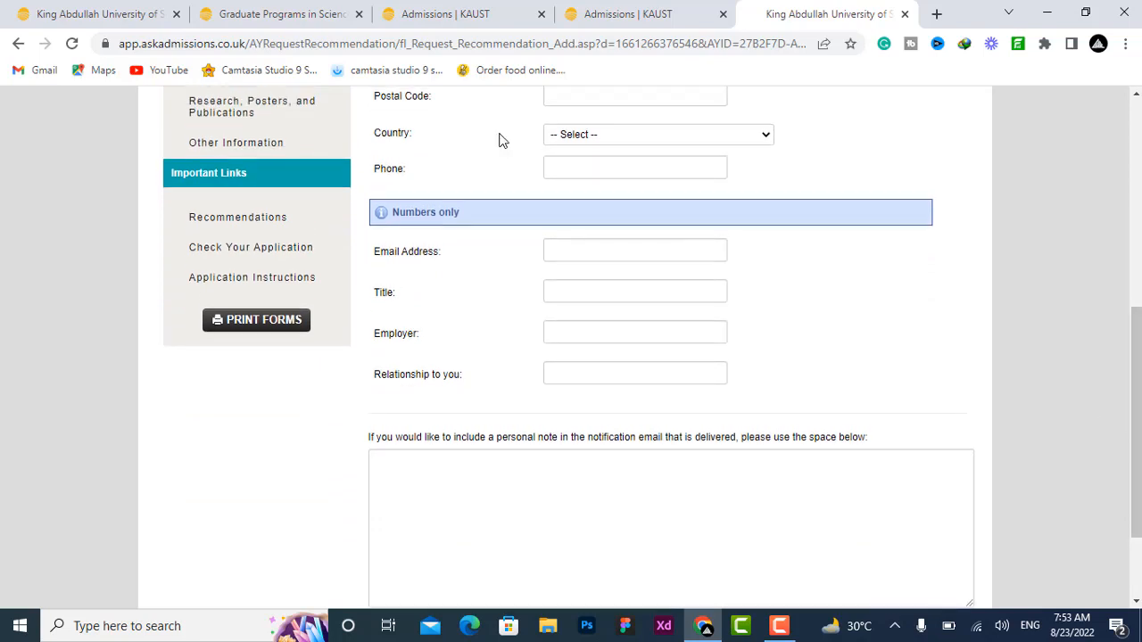
Step: Open Check Your Application and review the list of required questions not yet completed
{"action": "left_click", "coordinate": [289, 256]}
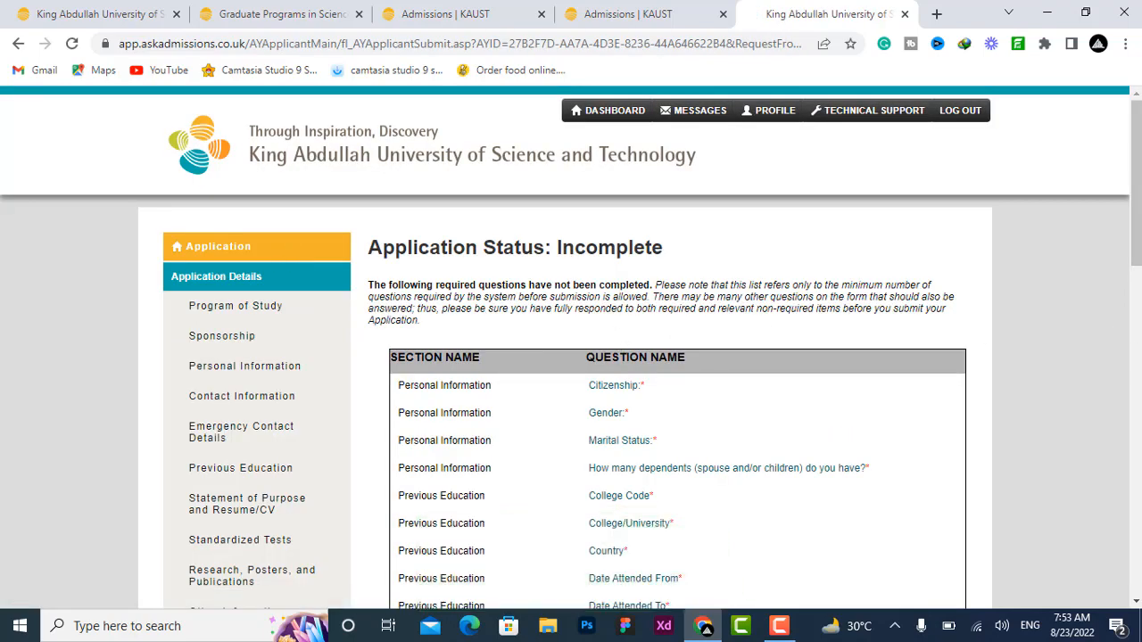
{"action": "scroll", "coordinate": [571, 348], "scroll_direction": "down", "scroll_amount": 5}
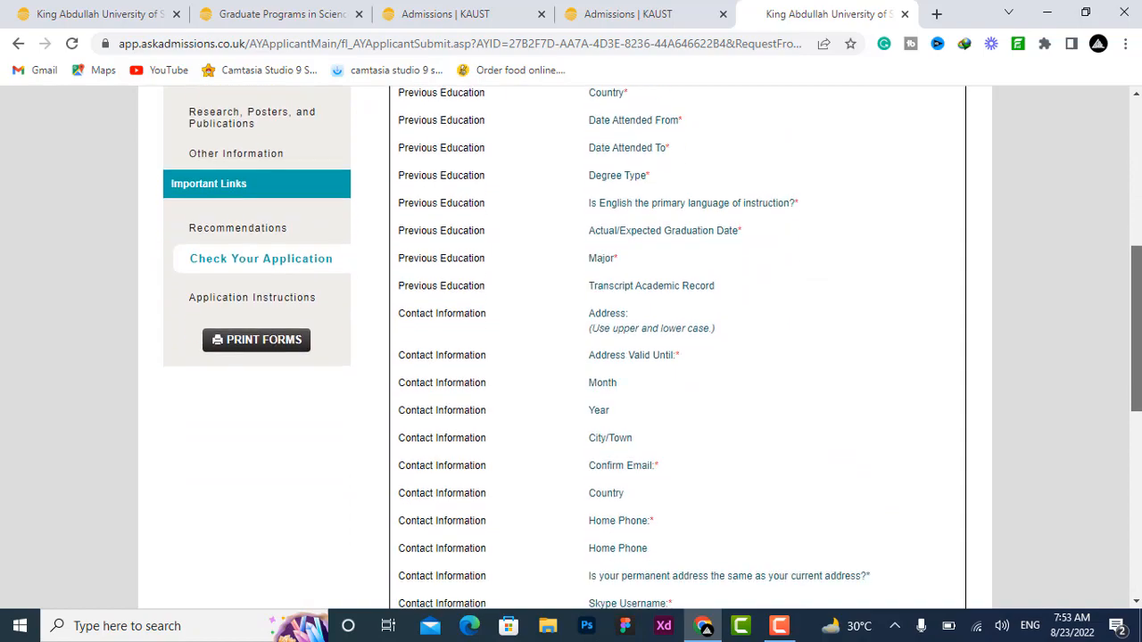
{"action": "scroll", "coordinate": [571, 348], "scroll_direction": "down", "scroll_amount": 6}
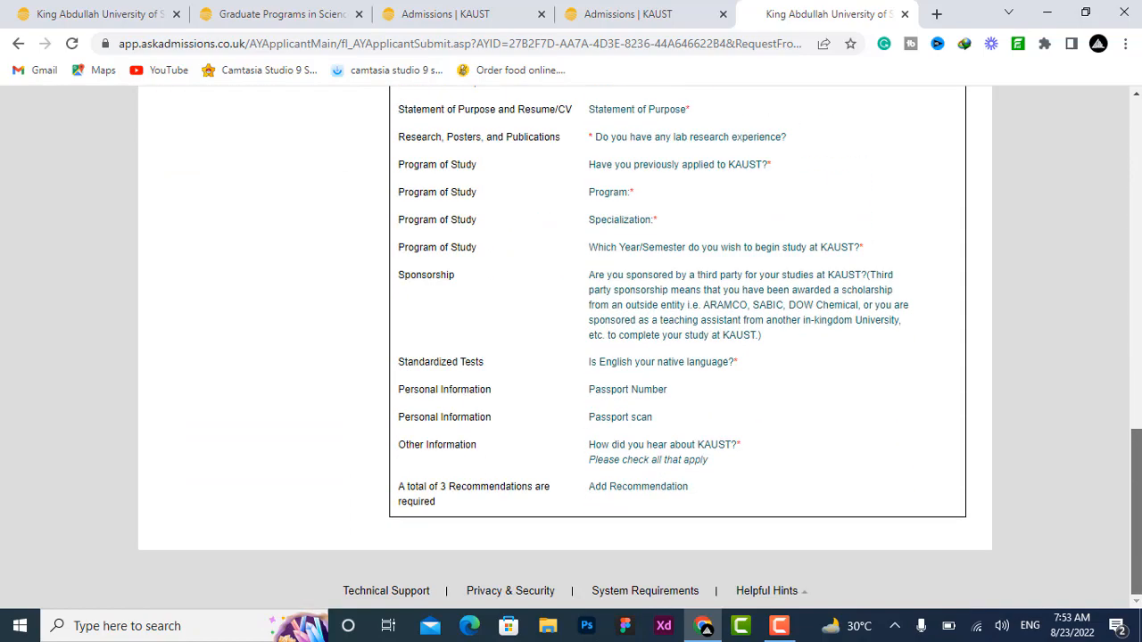
{"action": "scroll", "coordinate": [571, 348], "scroll_direction": "up", "scroll_amount": 3}
{"action": "scroll", "coordinate": [571, 348], "scroll_direction": "up", "scroll_amount": 4}
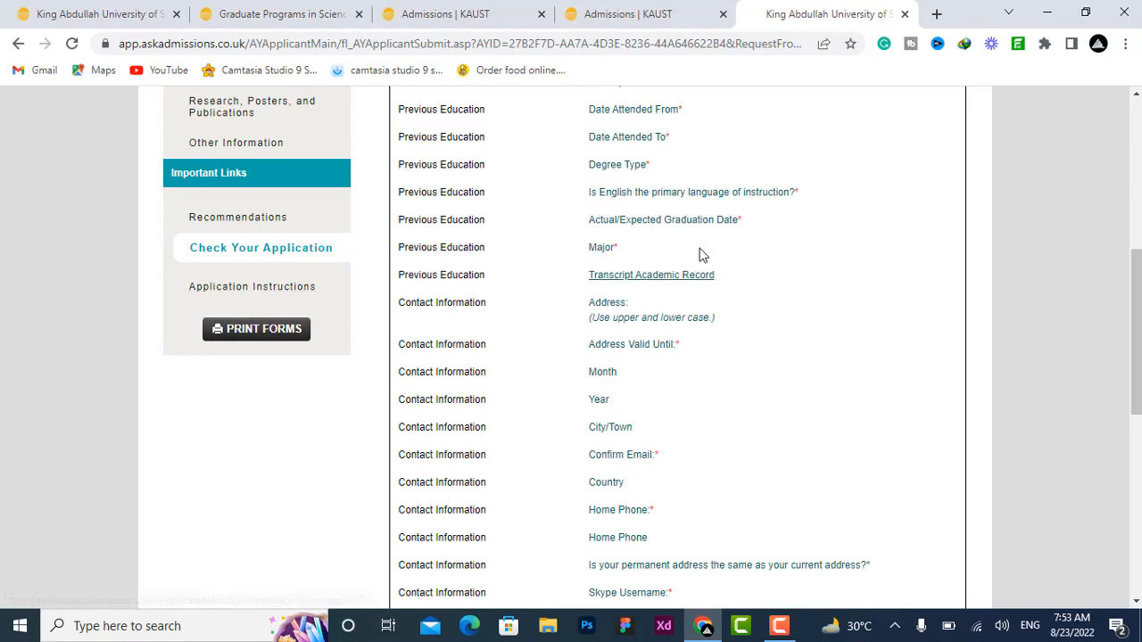
Step: Open the Application Instructions page and page through its section tabs
{"action": "left_click", "coordinate": [297, 294]}
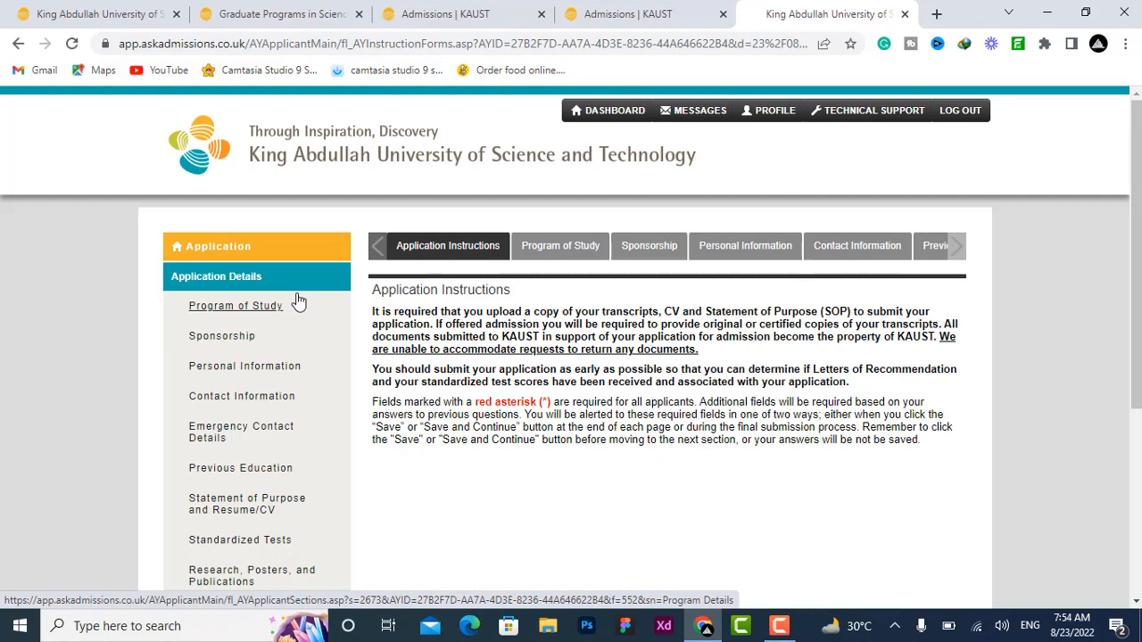
{"action": "left_click", "coordinate": [962, 251]}
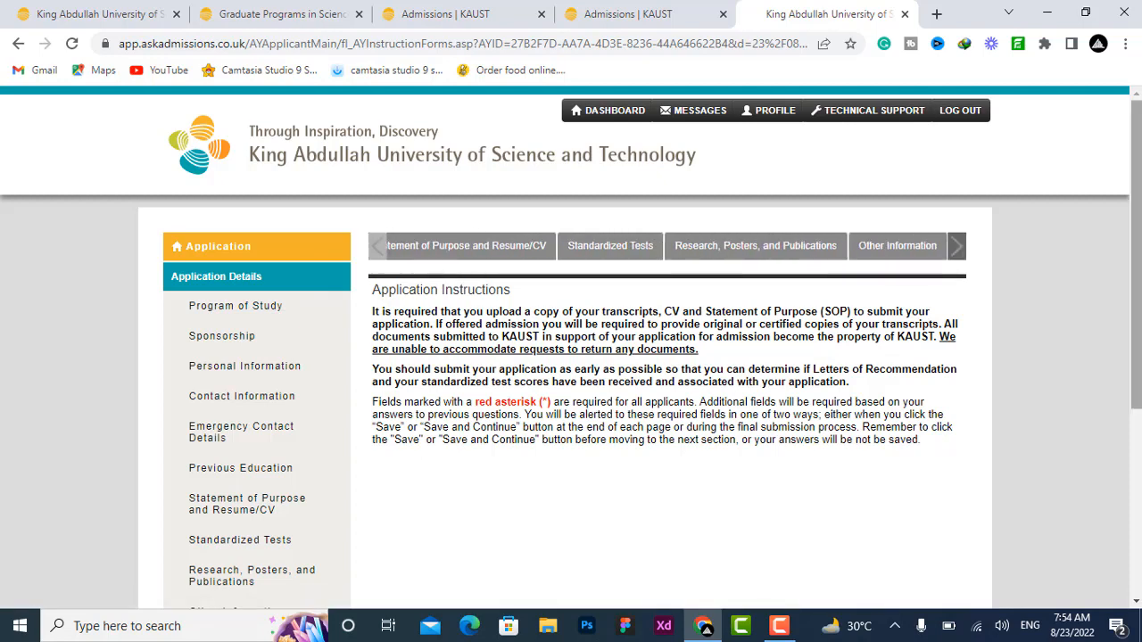
{"action": "scroll", "coordinate": [803, 494], "scroll_direction": "down", "scroll_amount": 4}
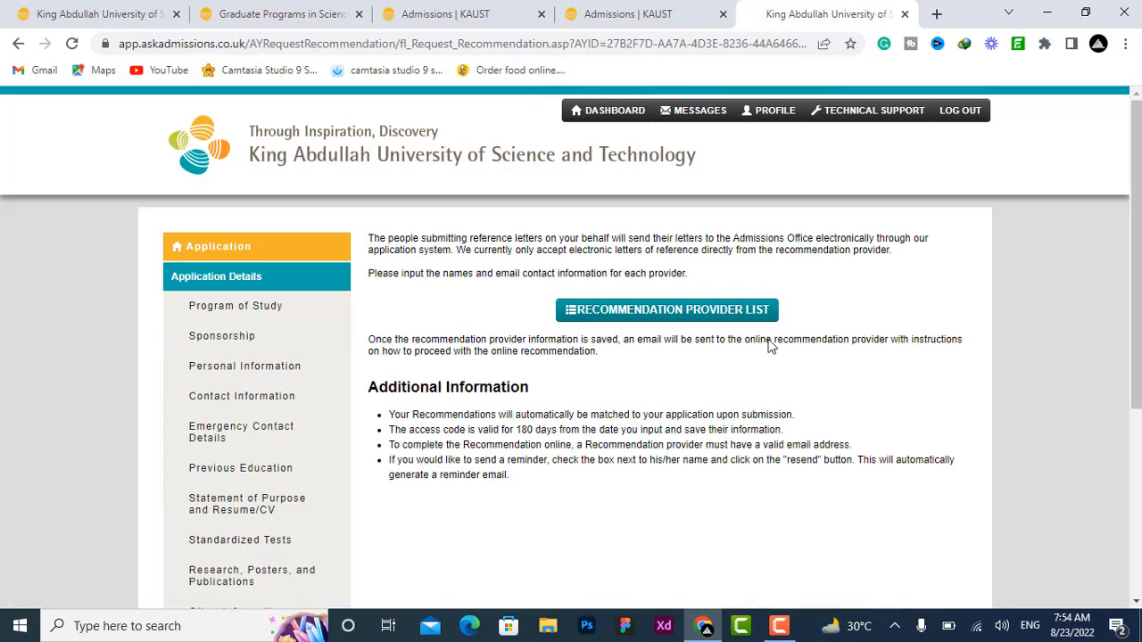
Step: Return to the Recommendations page and open the recommendation provider list again
{"action": "scroll", "coordinate": [571, 348], "scroll_direction": "down", "scroll_amount": 3}
{"action": "scroll", "coordinate": [571, 347], "scroll_direction": "up", "scroll_amount": 3}
{"action": "scroll", "coordinate": [571, 348], "scroll_direction": "down", "scroll_amount": 1}
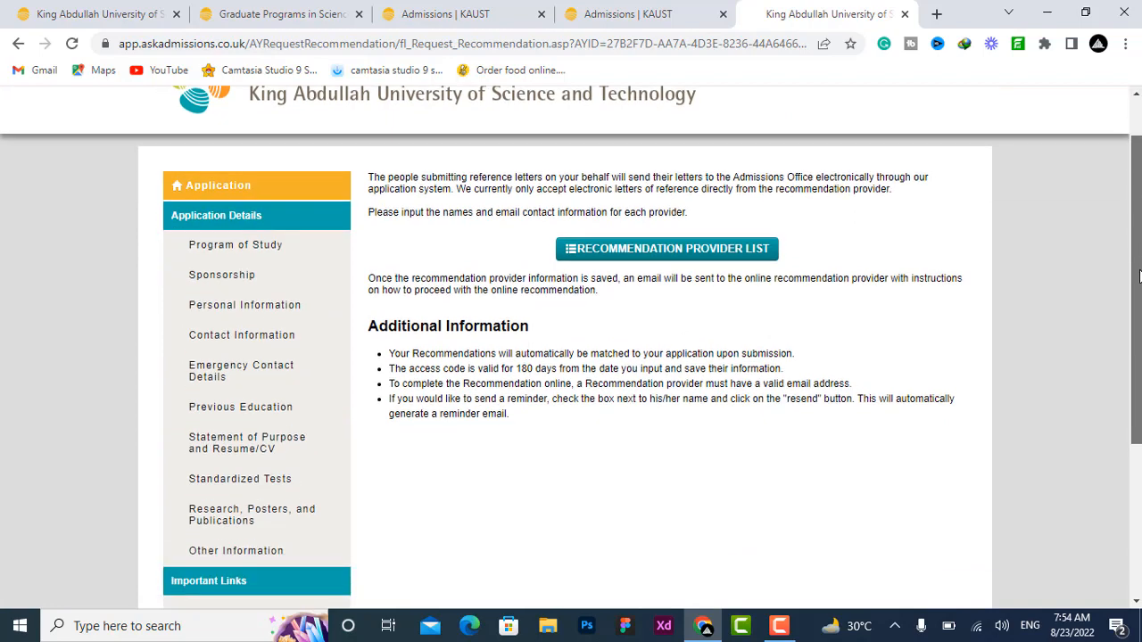
{"action": "scroll", "coordinate": [758, 232], "scroll_direction": "down", "scroll_amount": 1}
{"action": "scroll", "coordinate": [758, 232], "scroll_direction": "up", "scroll_amount": 1}
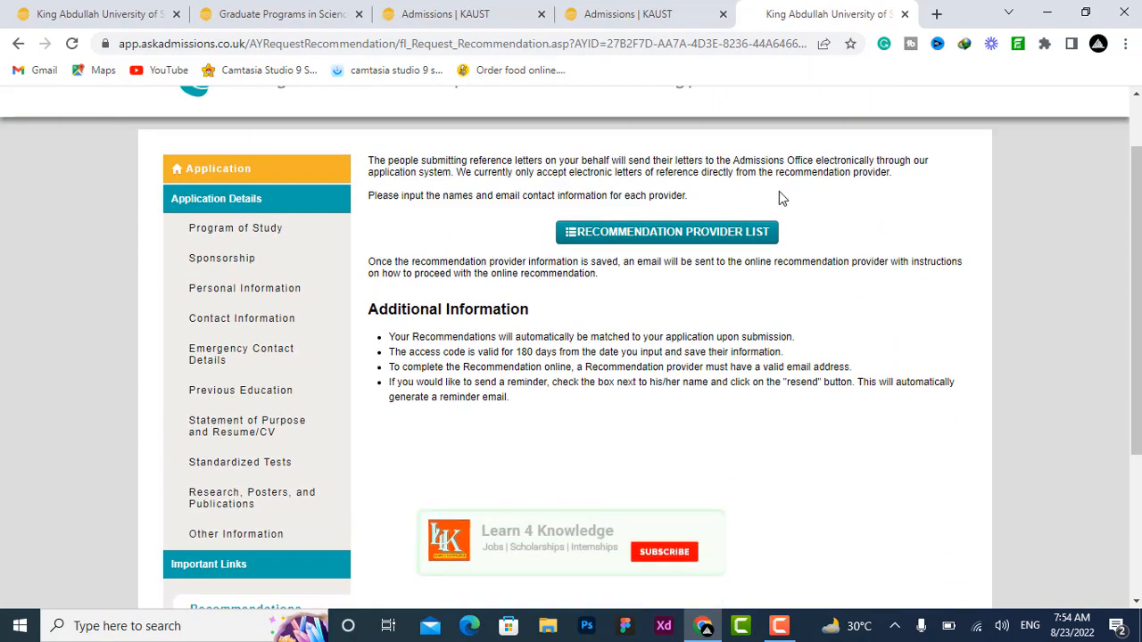
{"action": "left_click", "coordinate": [757, 232]}
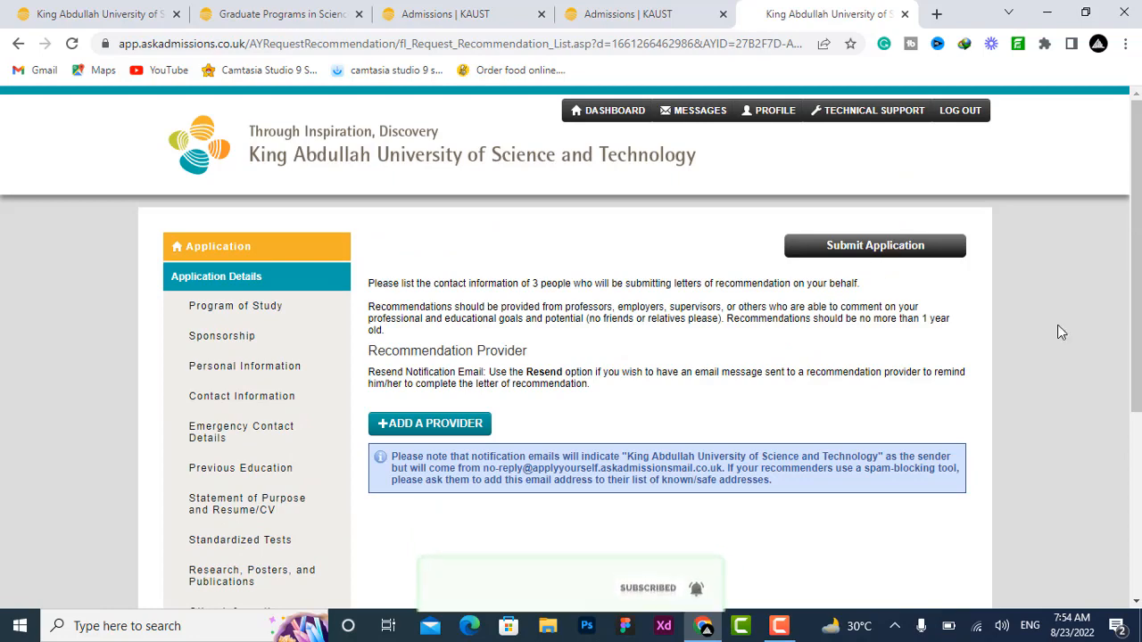
{"action": "scroll", "coordinate": [652, 348], "scroll_direction": "down", "scroll_amount": 2}
{"action": "scroll", "coordinate": [652, 348], "scroll_direction": "down", "scroll_amount": 2}
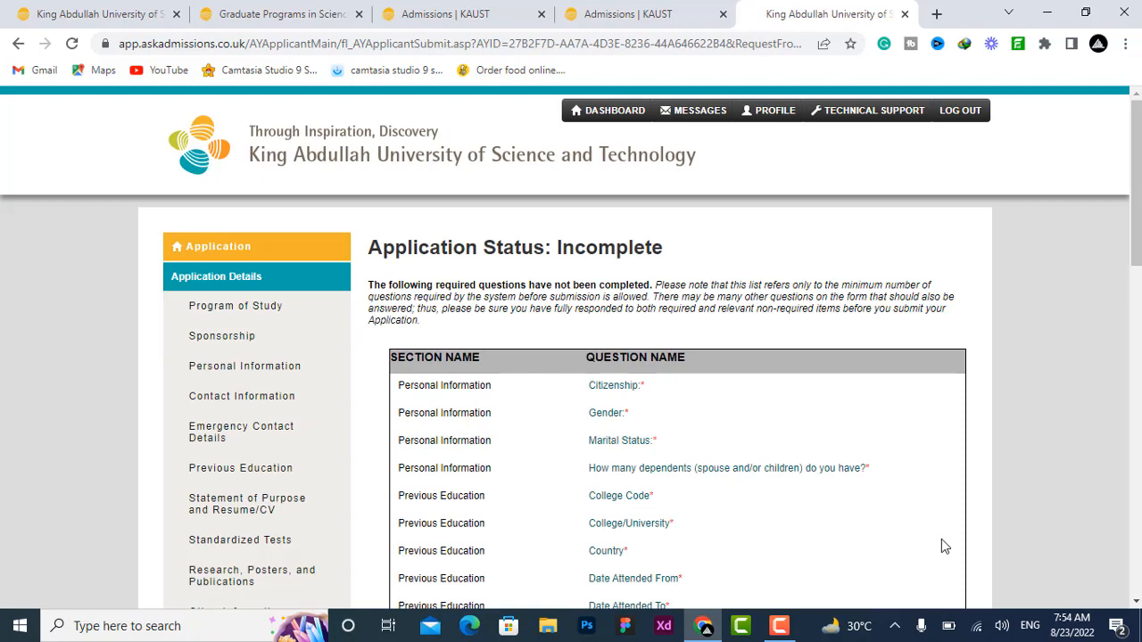
Step: Review the incomplete-items list again and highlight the note that three recommendations are required
{"action": "left_click", "coordinate": [1136, 382]}
{"action": "scroll", "coordinate": [1137, 382], "scroll_direction": "down", "scroll_amount": 3}
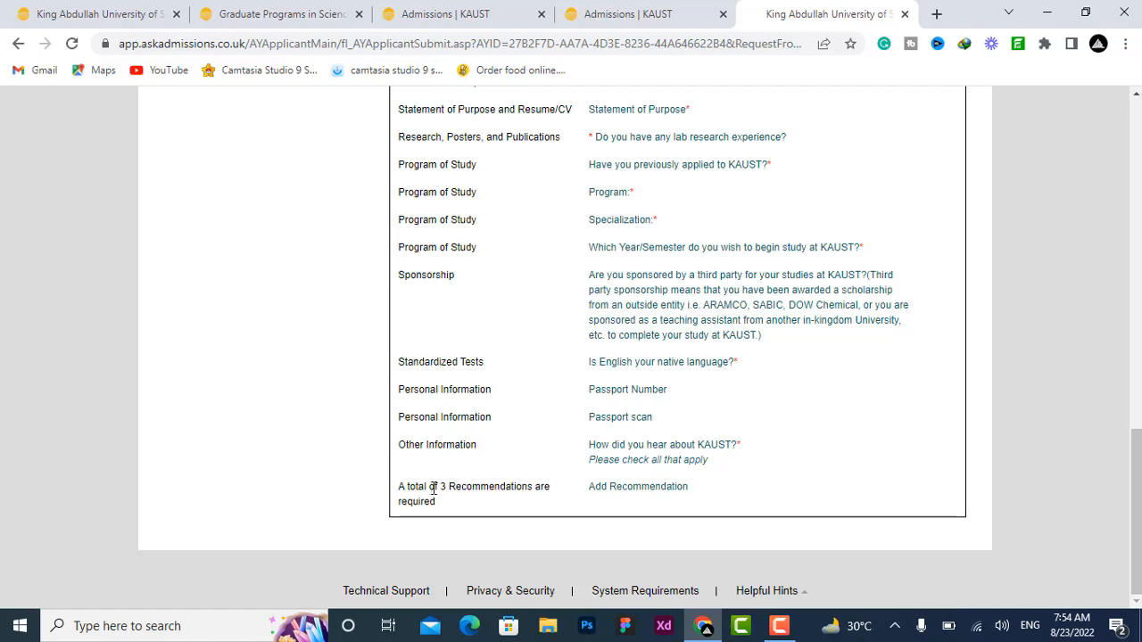
{"action": "left_click_drag", "start_coordinate": [434, 489], "coordinate": [493, 519]}
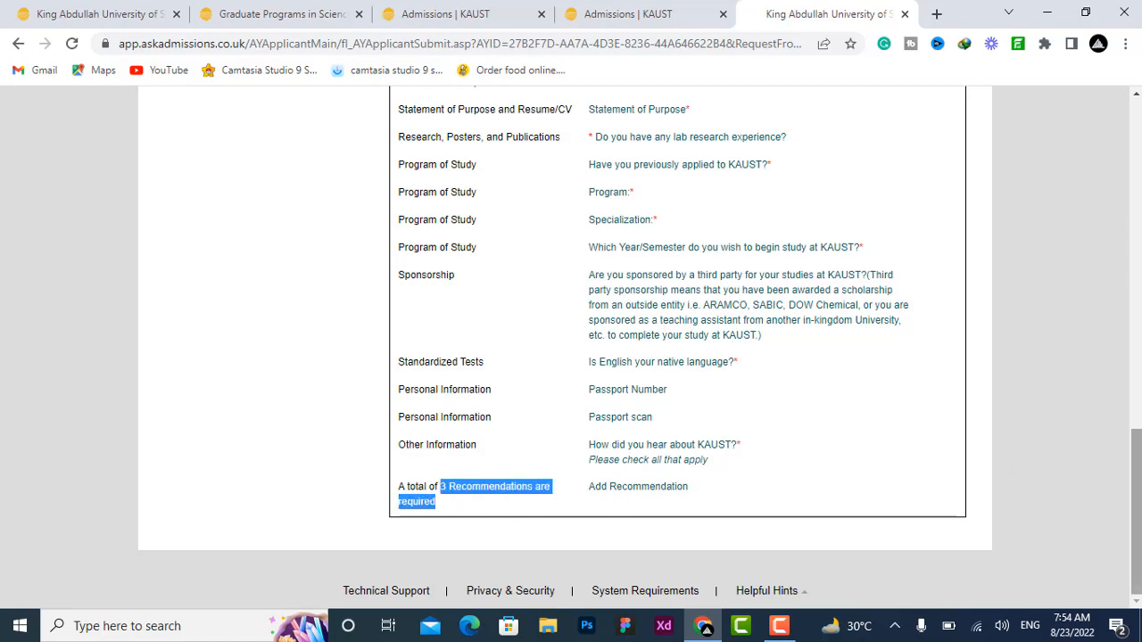
{"action": "left_click_drag", "start_coordinate": [1137, 473], "coordinate": [1130, 157]}
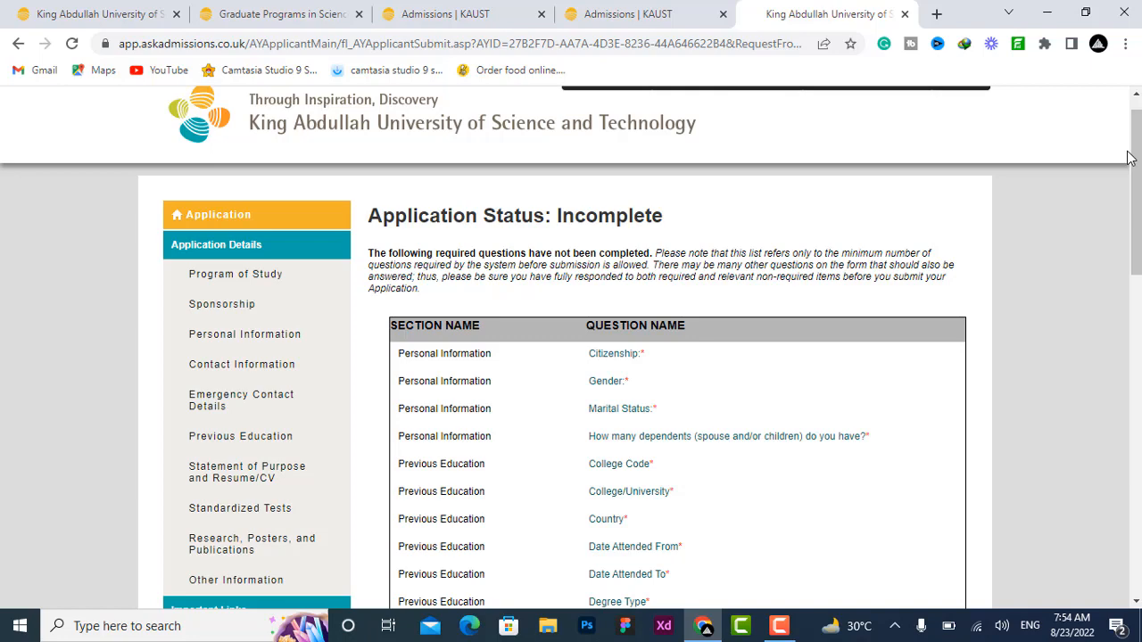